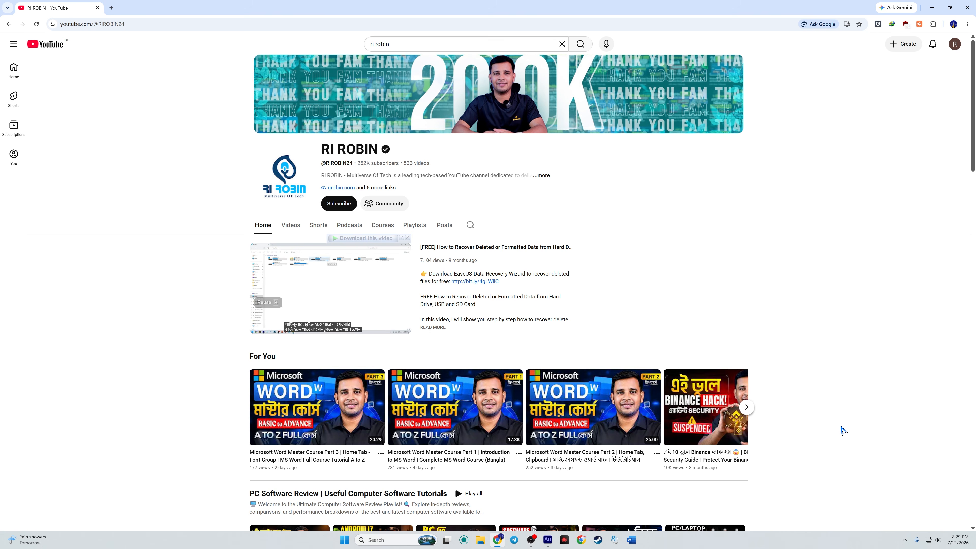
Switch from the YouTube channel page to Word and open the recent document Tutorial 3.docx
scroll(842, 430, down, 5)
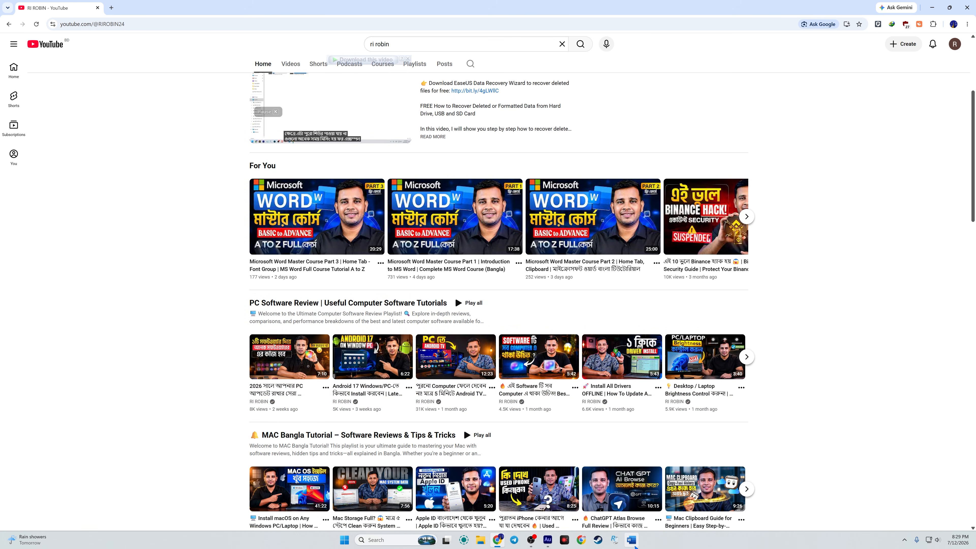
click(632, 545)
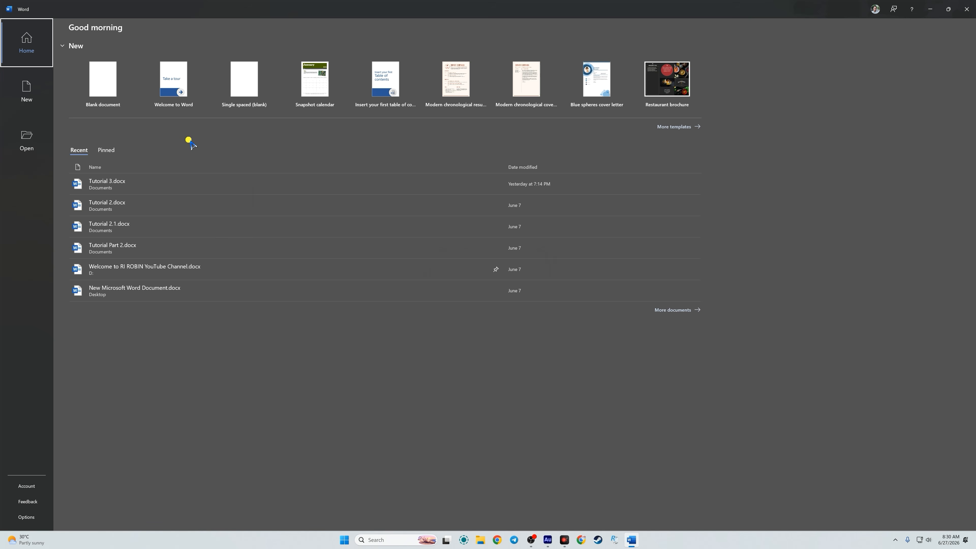
click(157, 183)
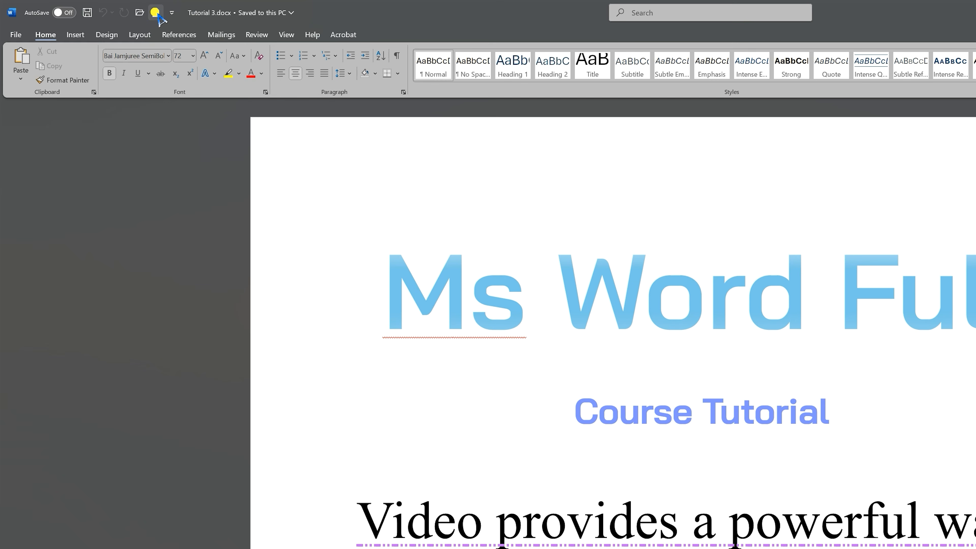
Create a new blank document and save it in the Documents folder as "Tutorial 4"
click(156, 13)
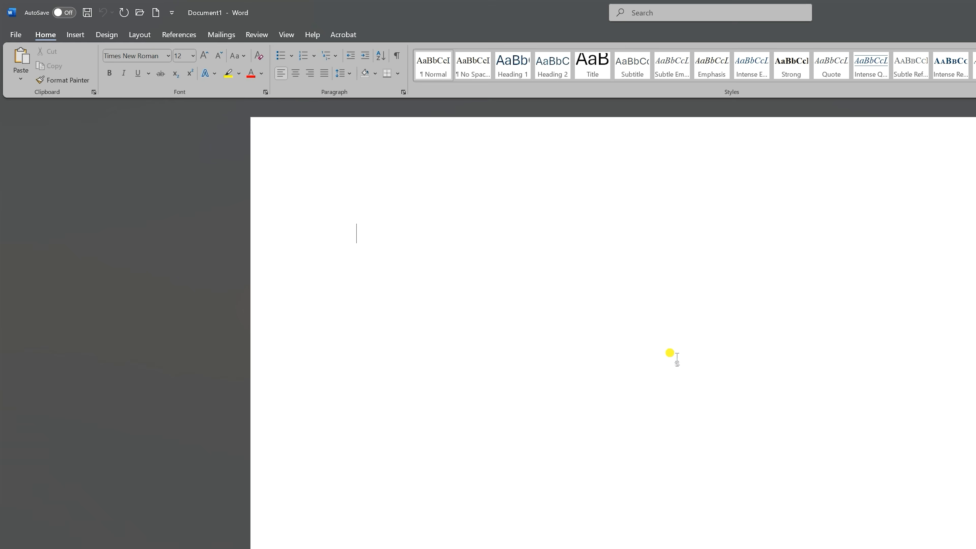
click(16, 35)
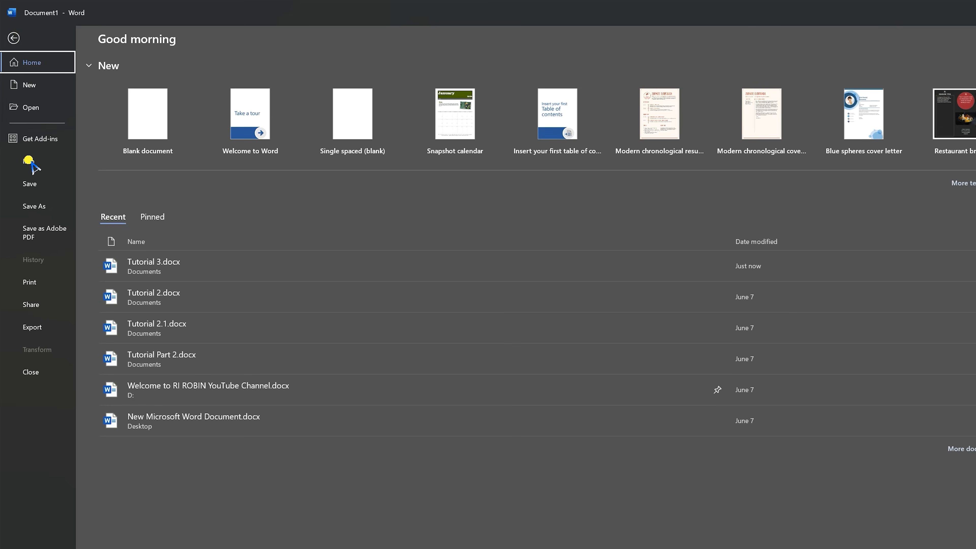
click(37, 206)
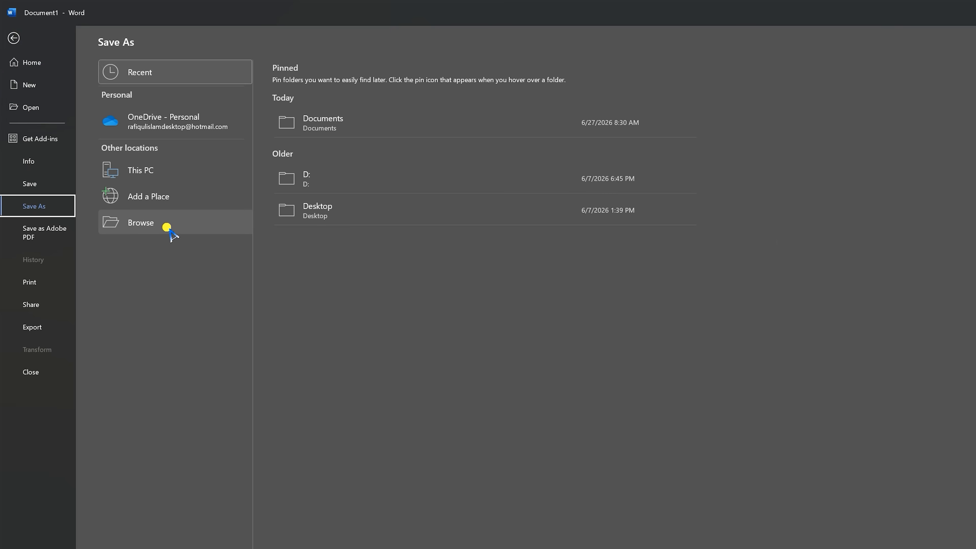
click(169, 231)
text(Tutorial)
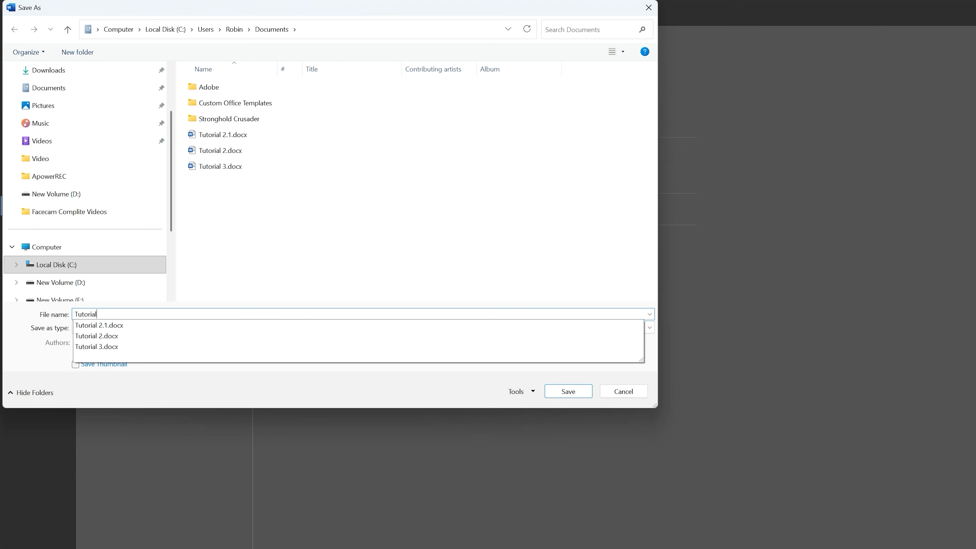
text( 4)
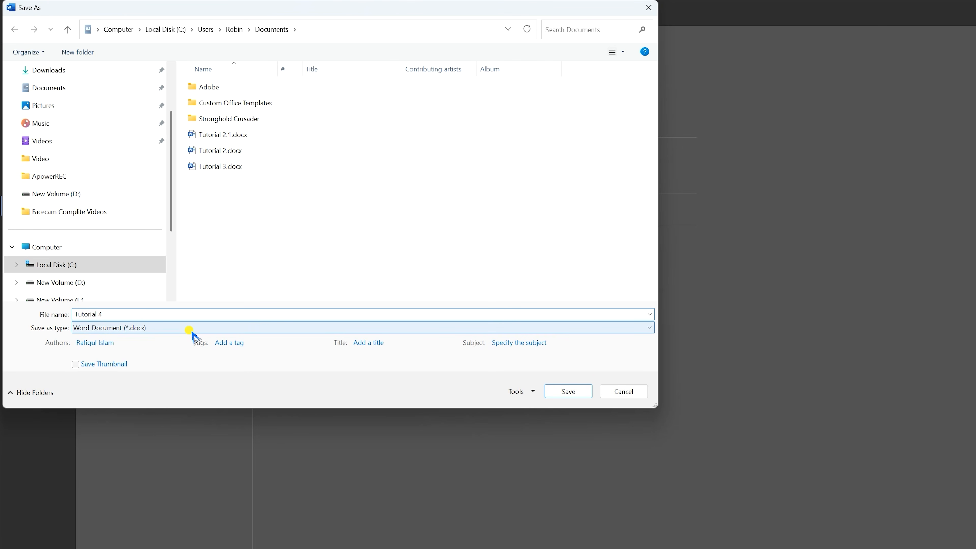
key(Return)
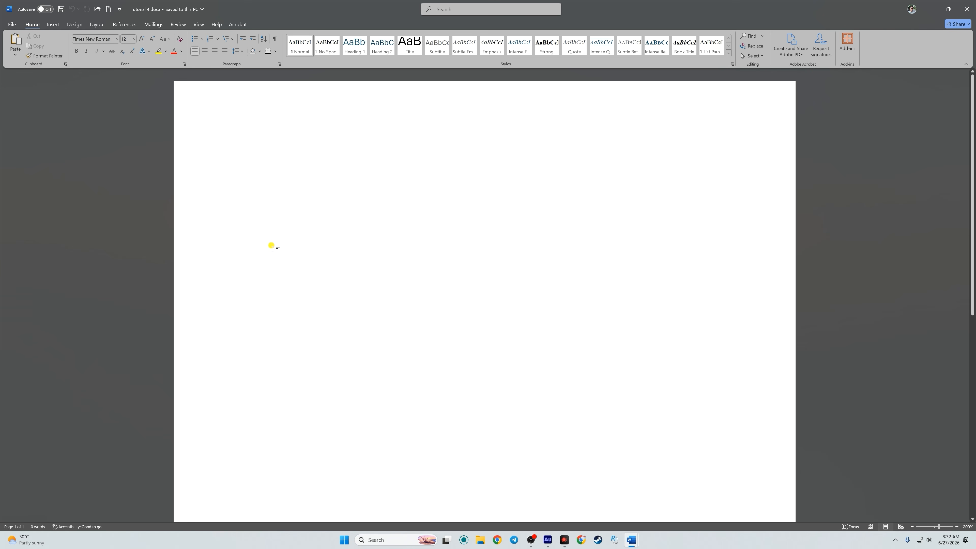
Fill the document with sample text using =rand(15,5)
text(=rand)
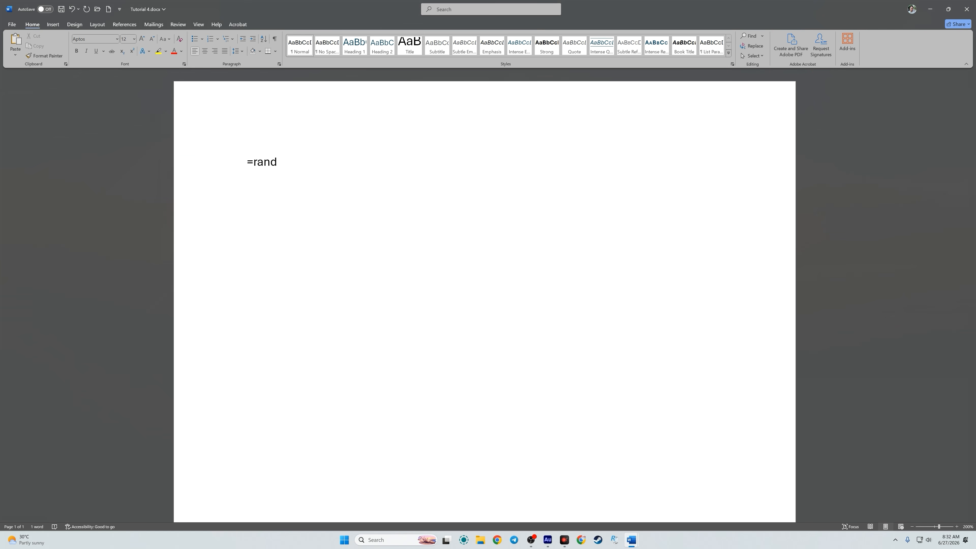
text((15,5))
key(Return)
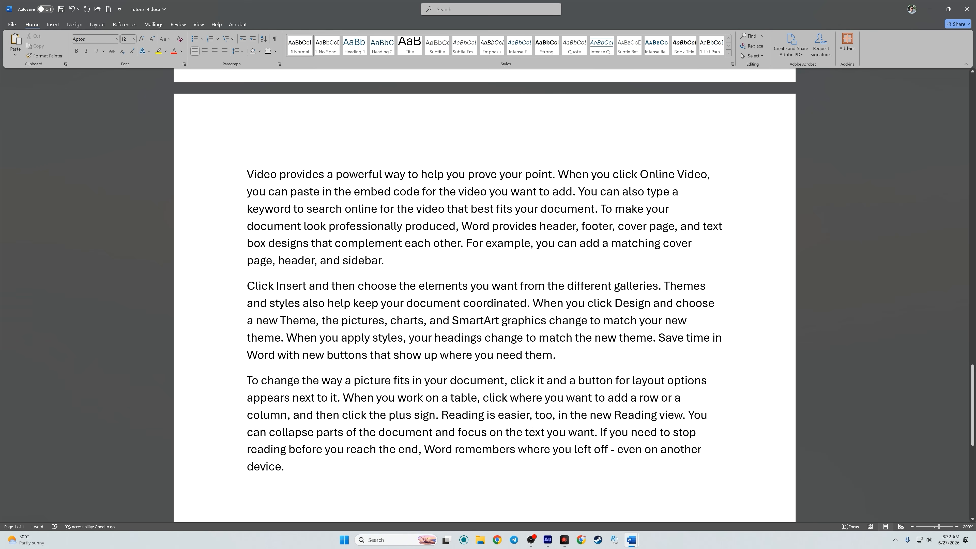
Add the heading "MS Word Course" above the first paragraph, centred and bold
drag(973, 419, 973, 129)
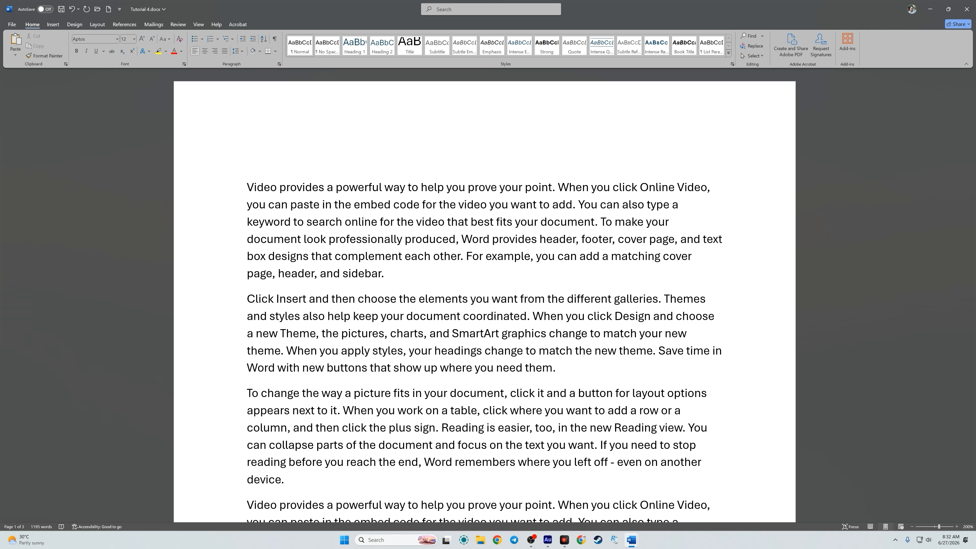
text(MS Word Course)
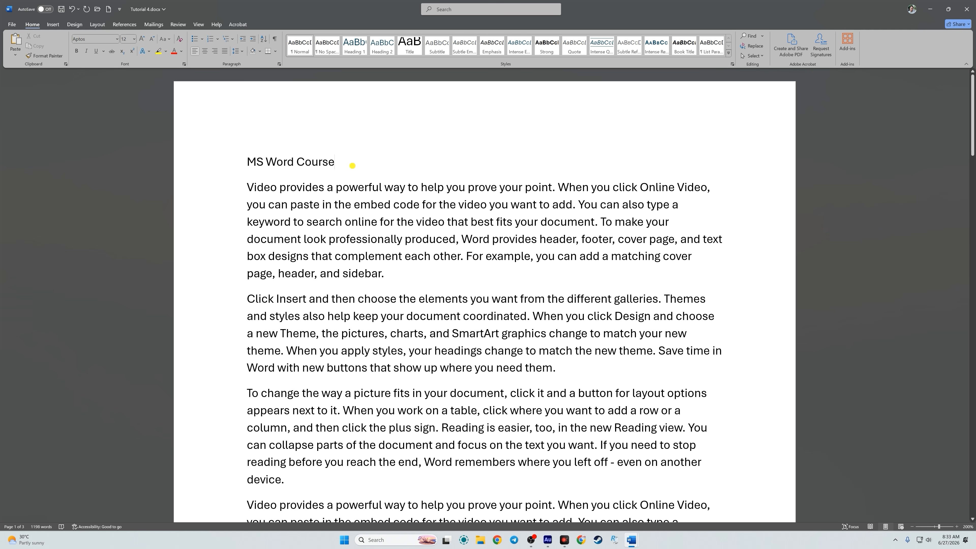
triple_click(352, 166)
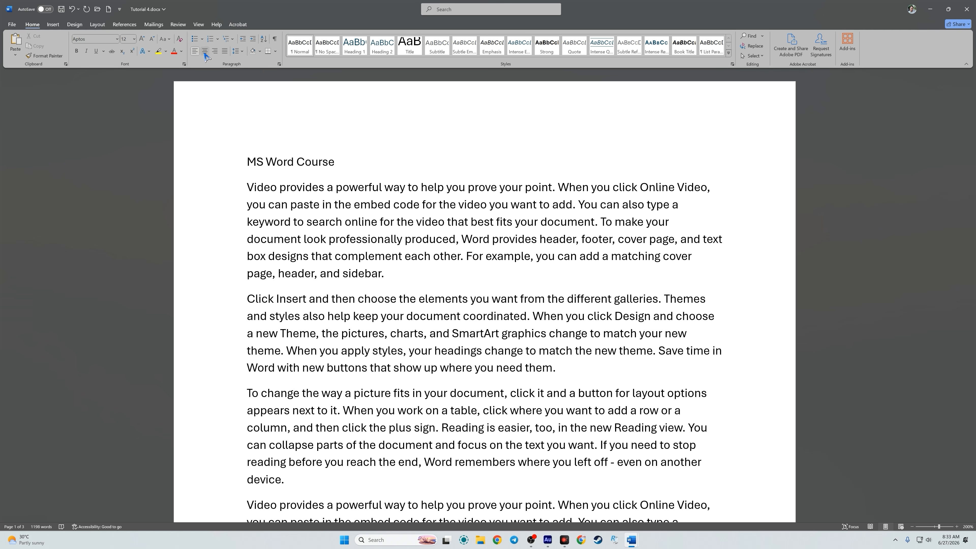
key(ctrl+e)
click(76, 51)
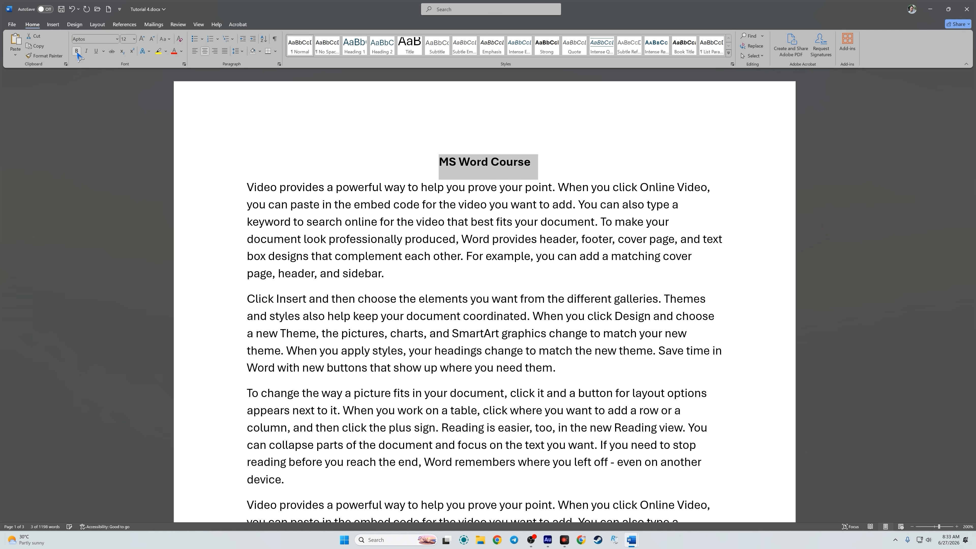
Enlarge the "MS Word Course" heading to font size 48
click(142, 39)
click(143, 40)
click(143, 40)
click(143, 40)
click(143, 40)
click(142, 40)
click(143, 40)
click(143, 40)
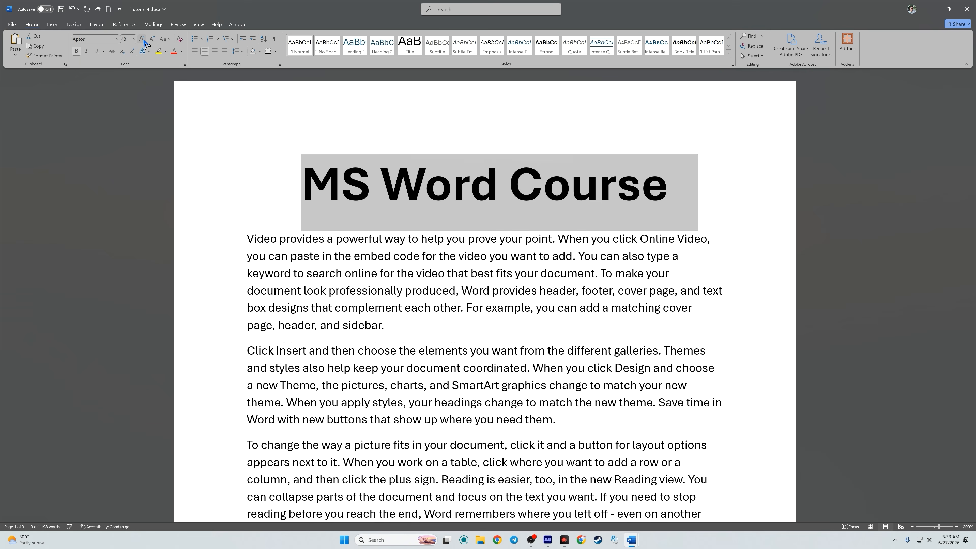
click(143, 40)
click(152, 39)
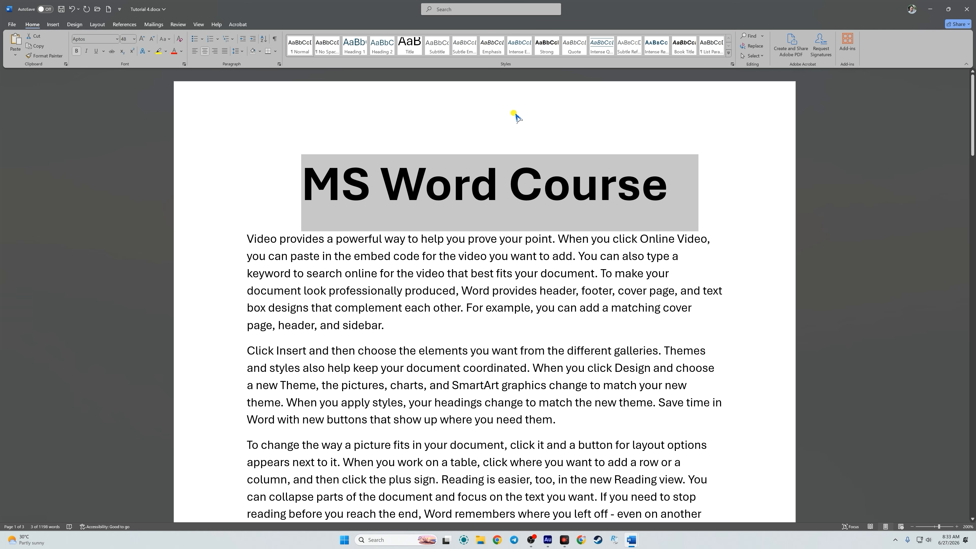
Delete the word "Course" from the heading, leaving "MS Word"
click(510, 180)
key(shift+Right)
key(shift+Right)
key(shift+Right)
key(shift+Right)
key(shift+Right)
key(shift+Right)
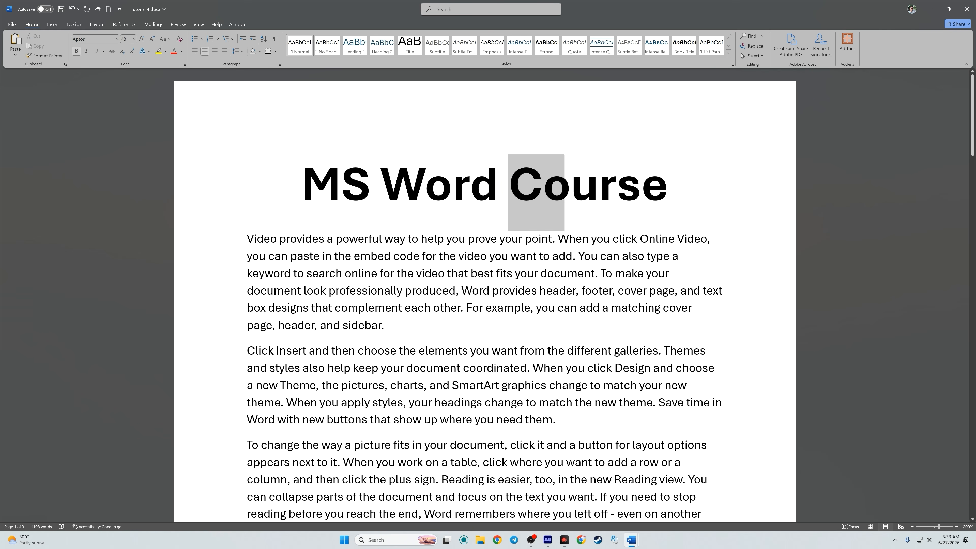
key(Delete)
Enlarge the "MS Word" heading to font size 110
key(shift+Home)
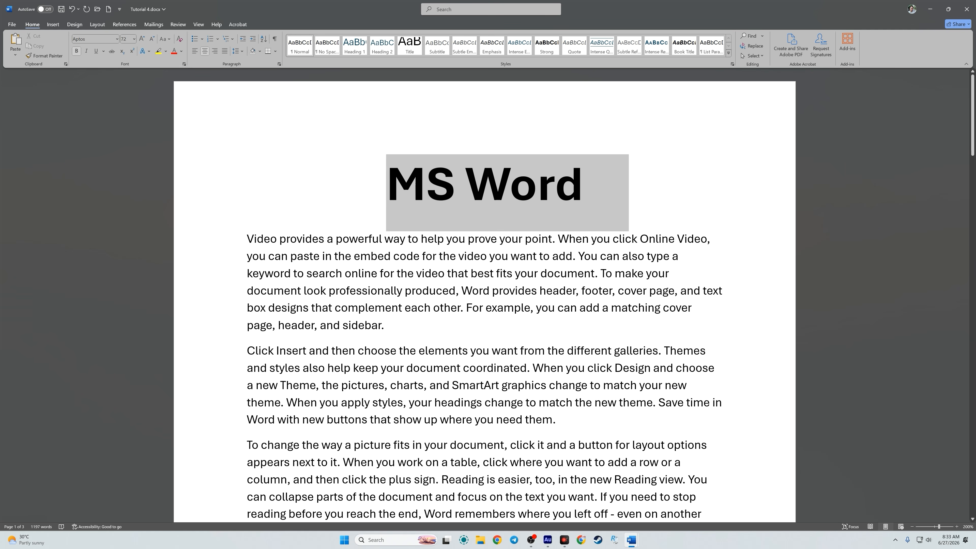
click(143, 40)
click(143, 40)
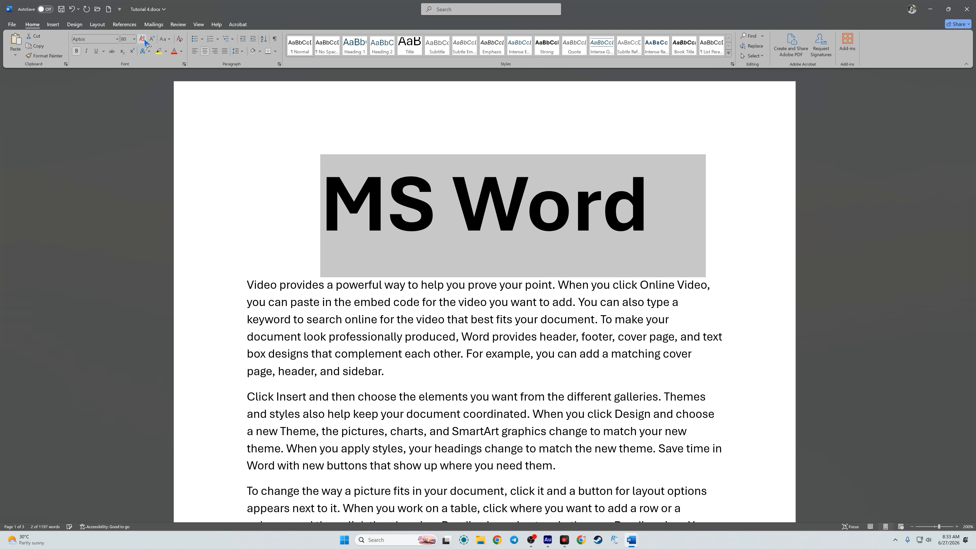
click(143, 40)
click(144, 40)
click(145, 40)
click(440, 215)
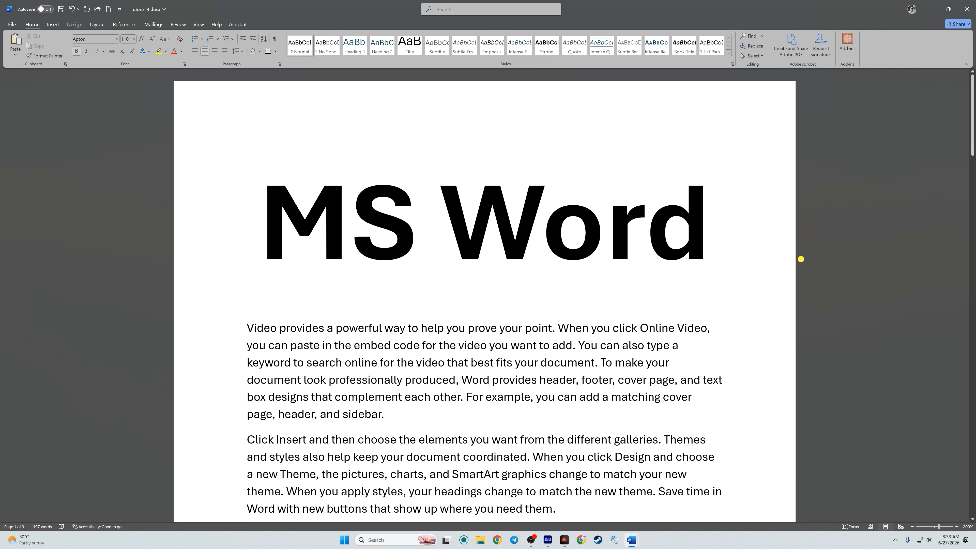
Examine the Text Effects and Typography gallery and the Font dialog's options for the "MS Word" heading
click(707, 228)
drag(719, 215, 317, 189)
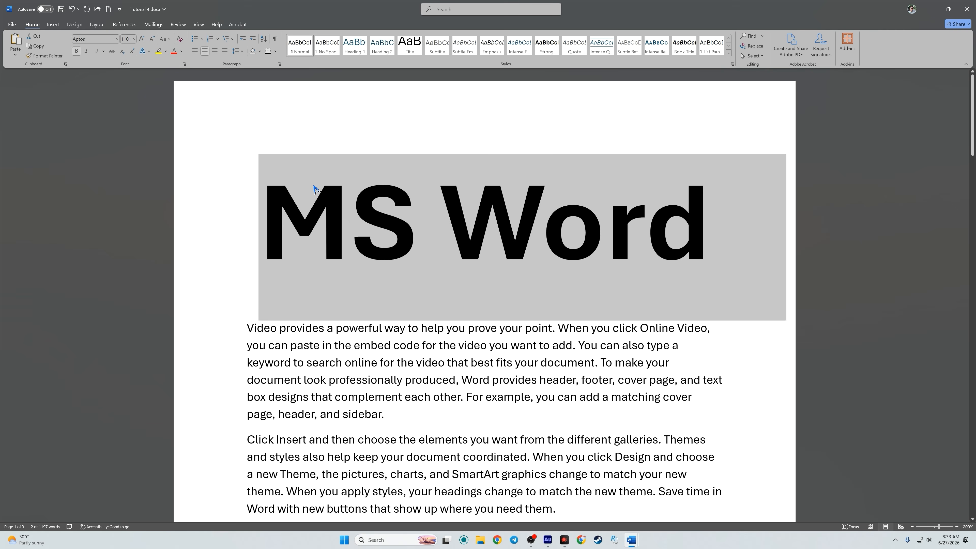
click(319, 190)
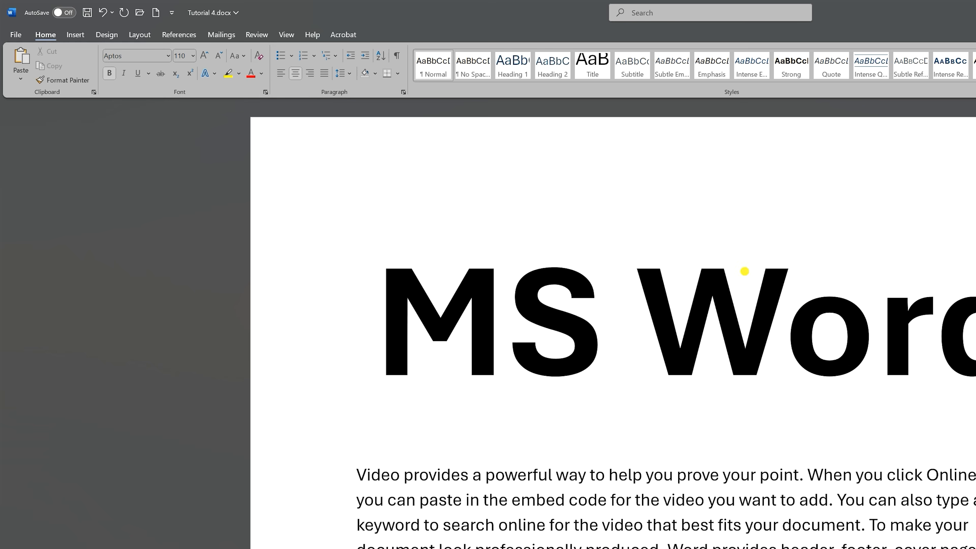
click(212, 74)
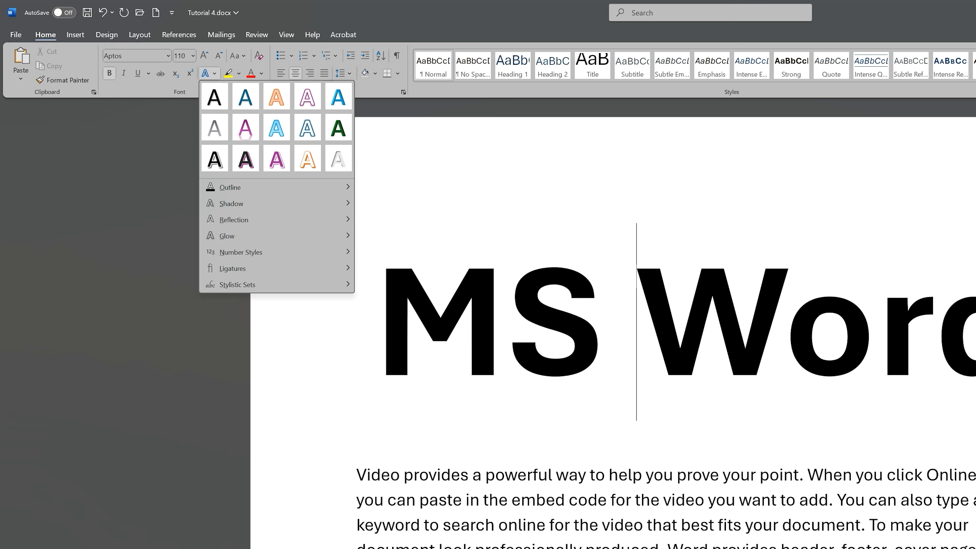
click(568, 270)
click(271, 102)
click(265, 92)
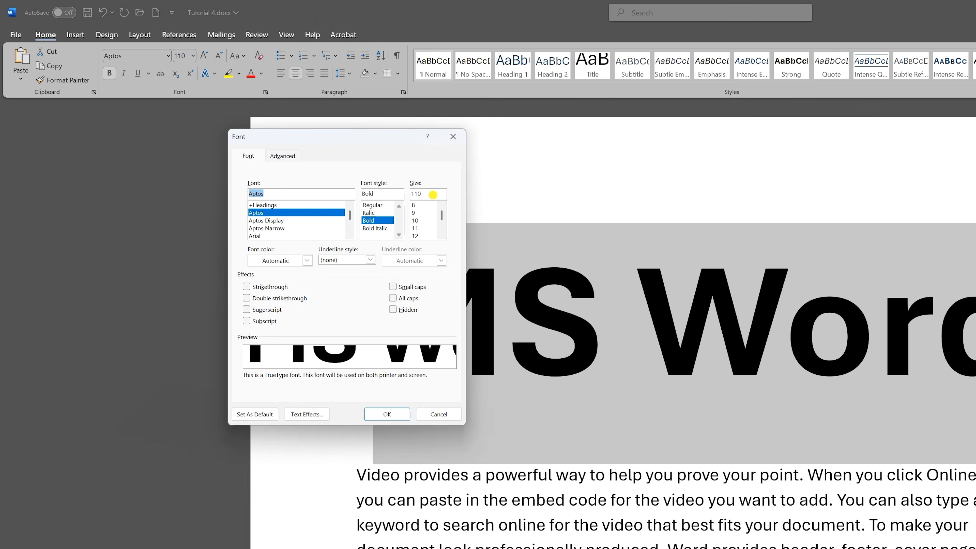
click(454, 139)
click(588, 280)
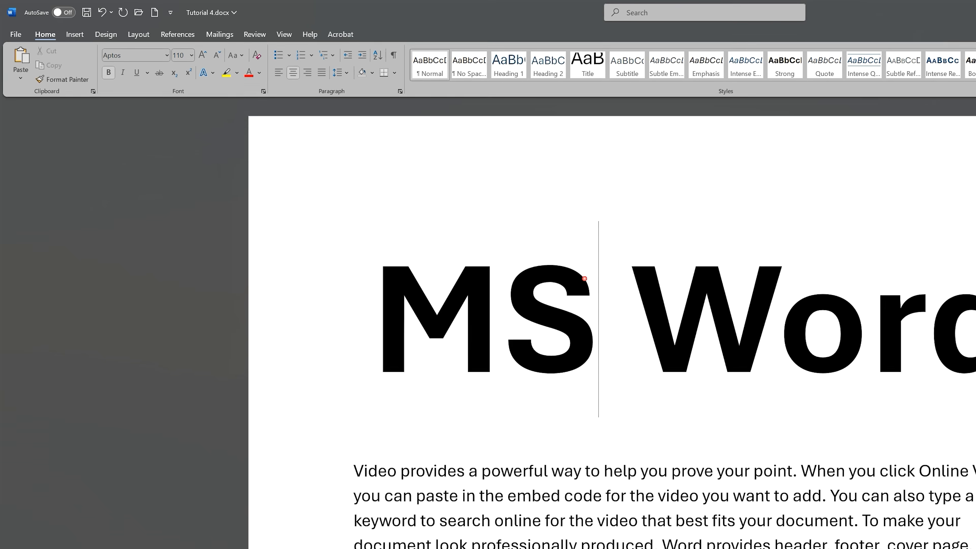
click(496, 308)
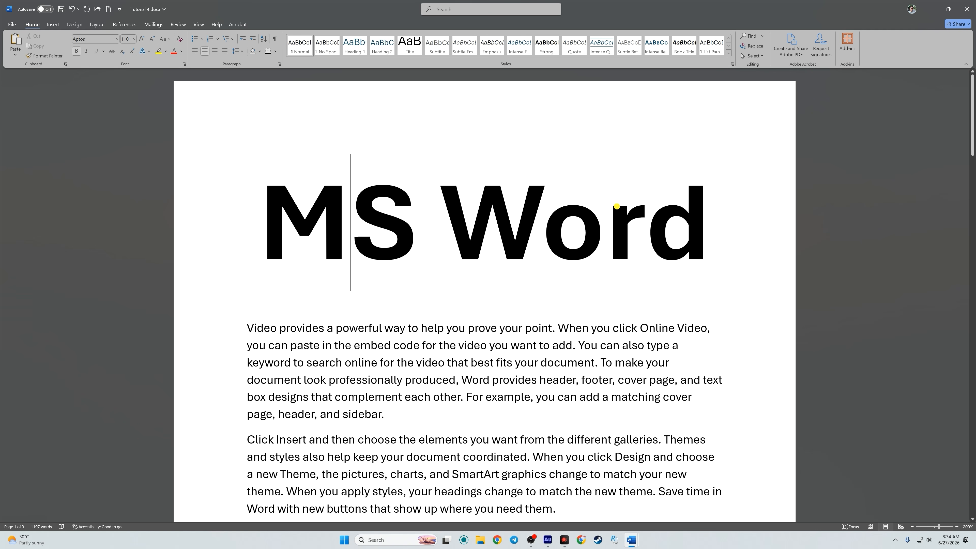
Try the plum text effect with a hard shadow, and the dark green one, on the "MS Word" heading
click(209, 223)
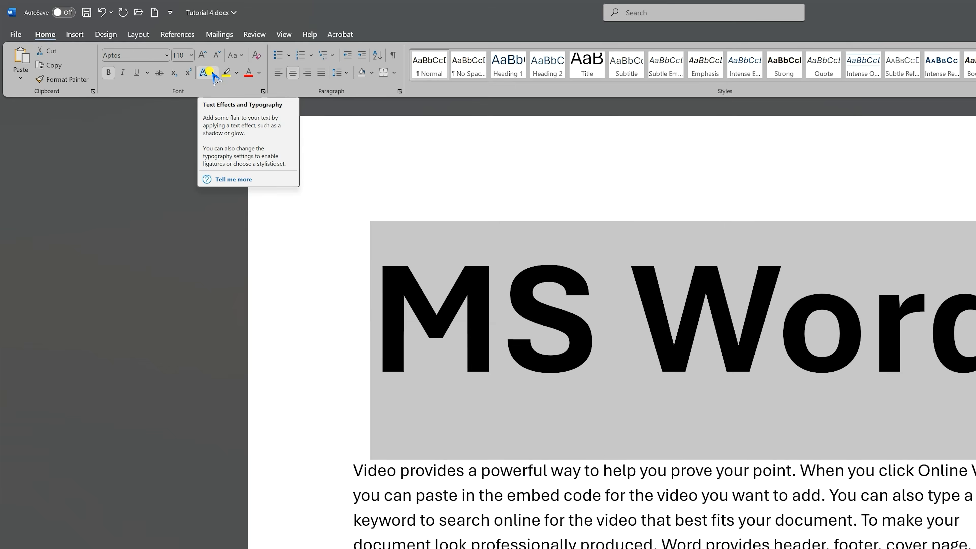
click(150, 52)
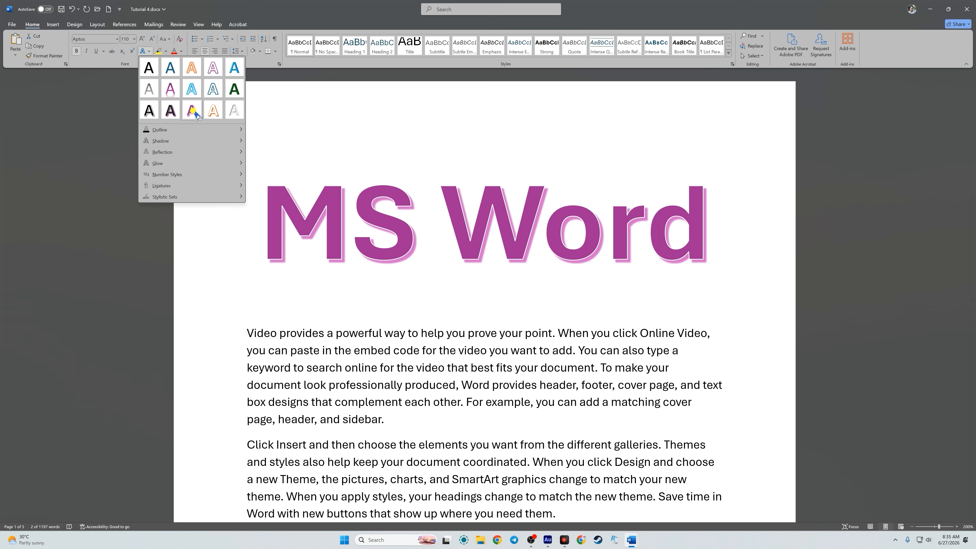
click(279, 160)
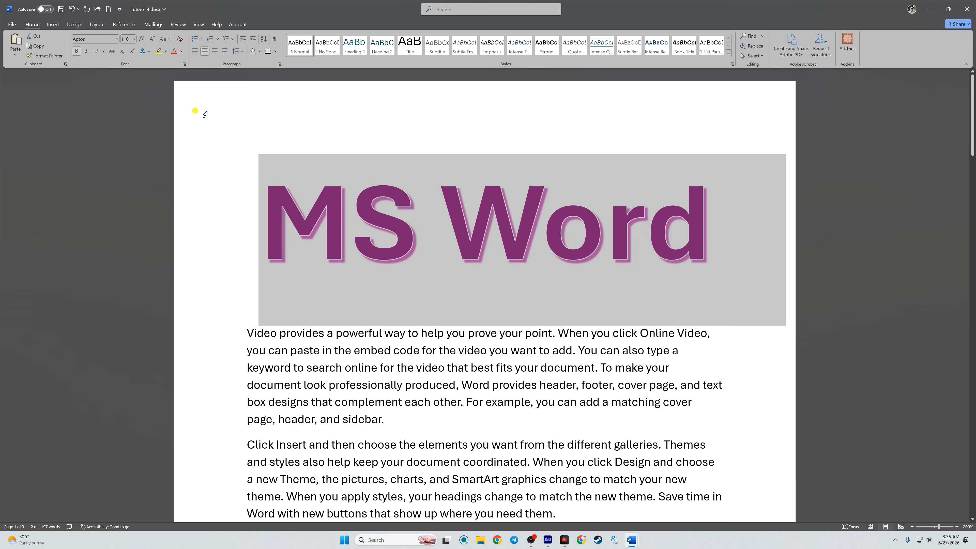
click(139, 48)
click(238, 92)
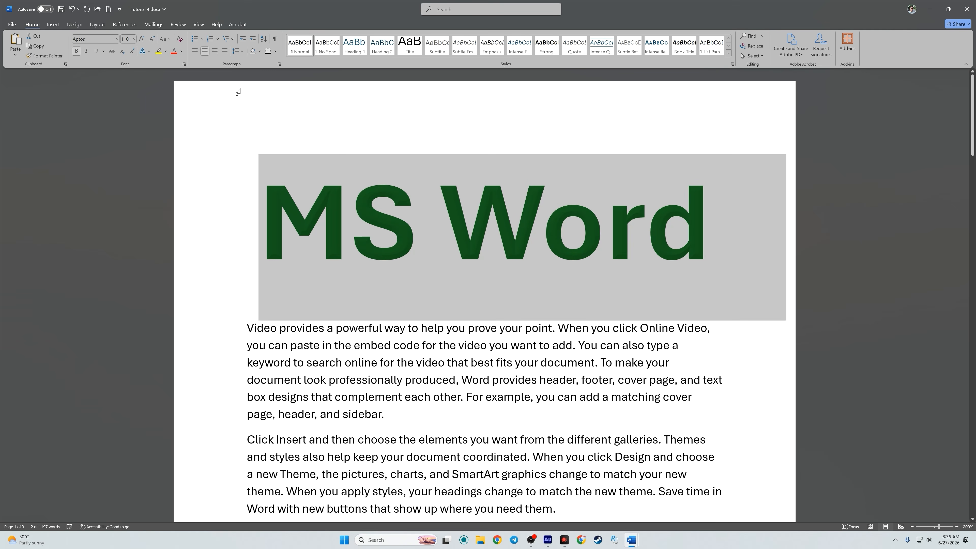
Apply the "Gradient Fill: Plum, Accent color 5; Reflection" text effect to the "MS Word" heading
click(142, 51)
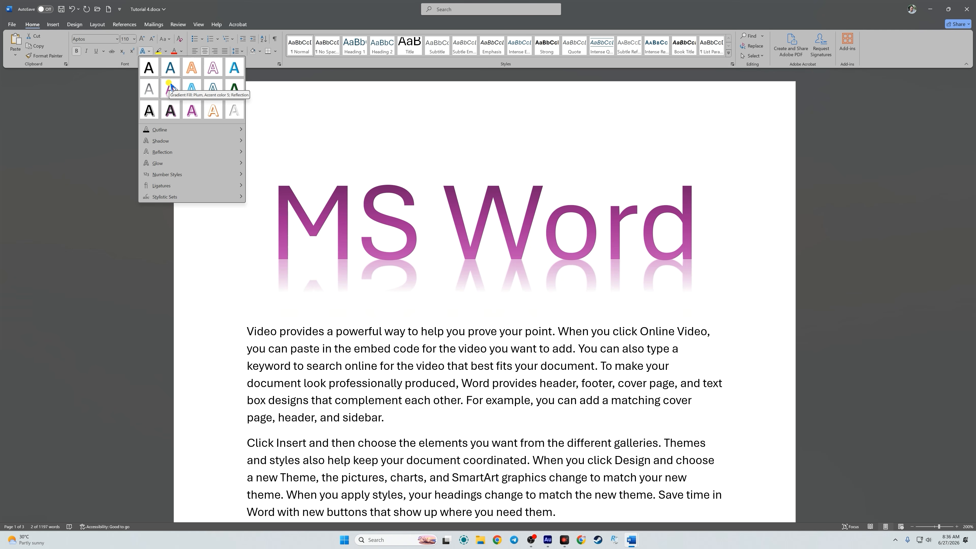
click(173, 86)
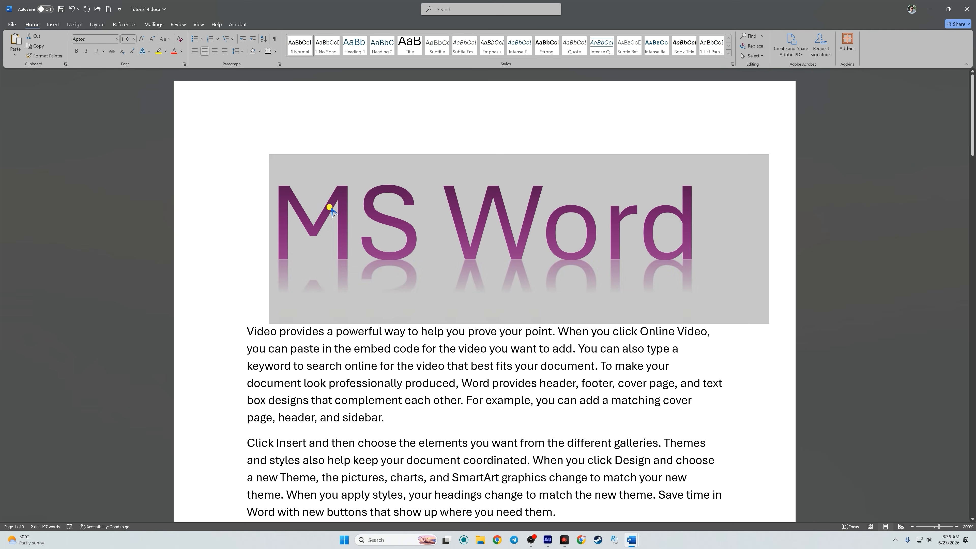
click(311, 237)
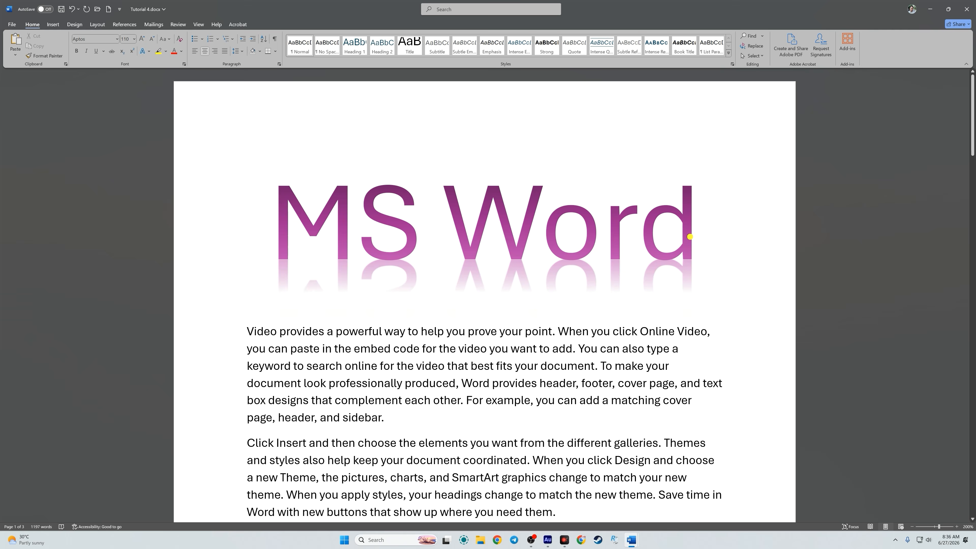
Apply the bold blue beveled text effect to the "MS Word" heading in place of the plum reflection effect
click(204, 131)
click(143, 51)
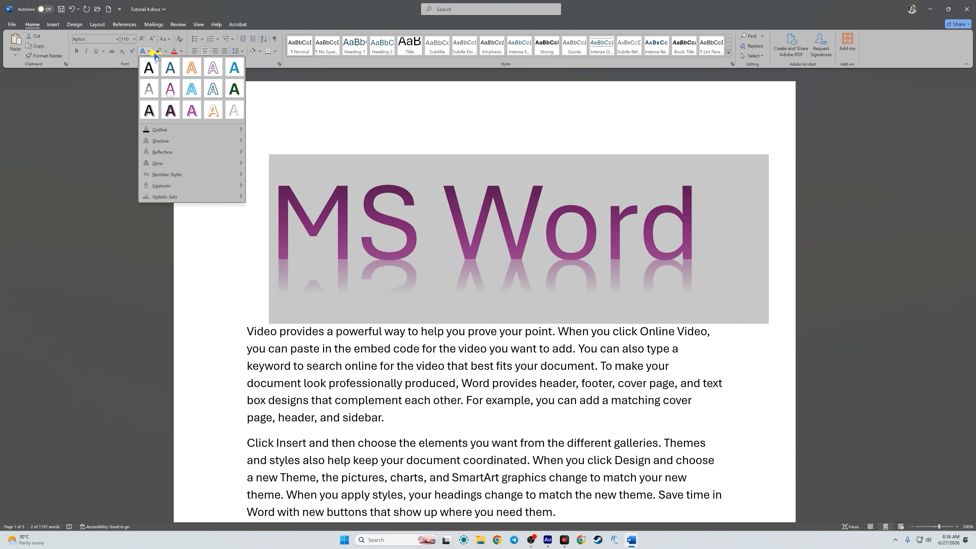
click(234, 69)
Outline the letters of the "MS Word" heading in the standard red color
click(143, 51)
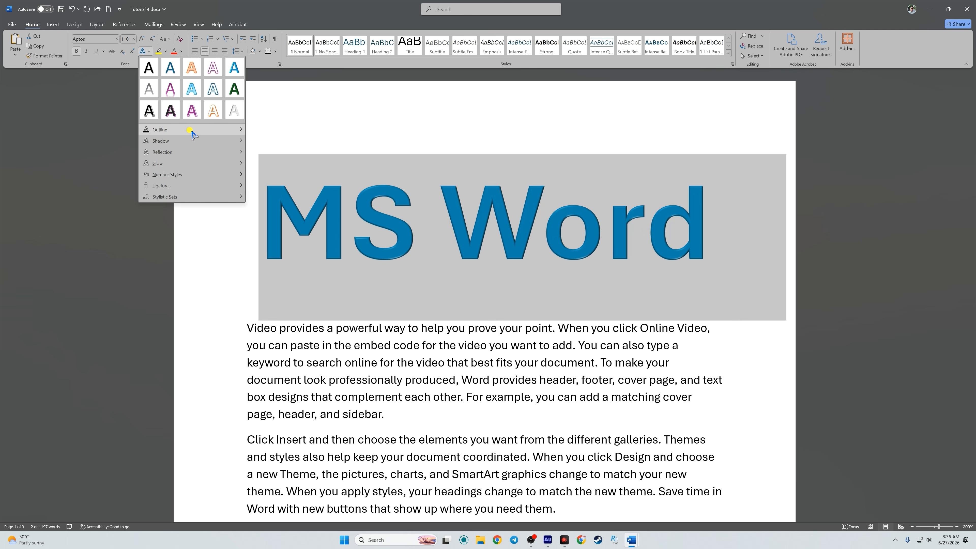
mouse_move(192, 133)
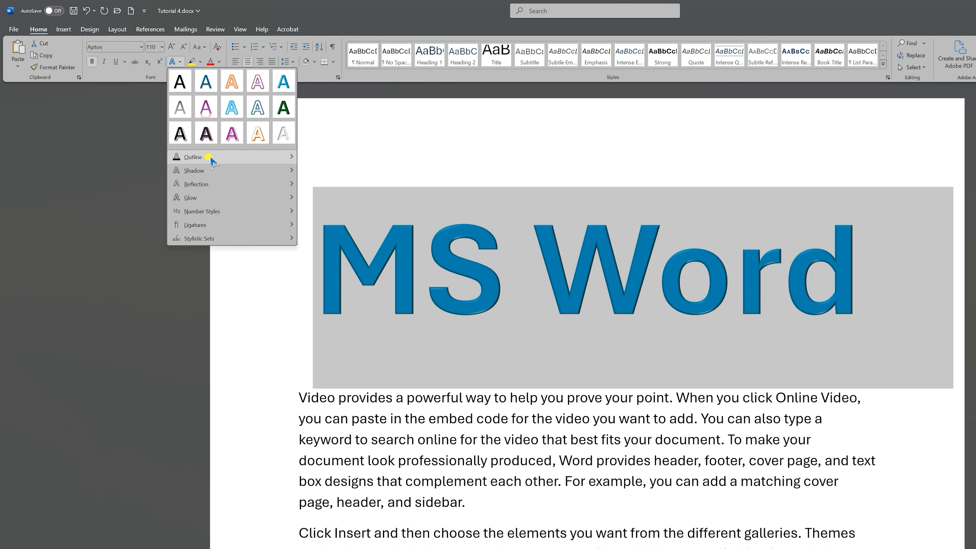
mouse_move(211, 130)
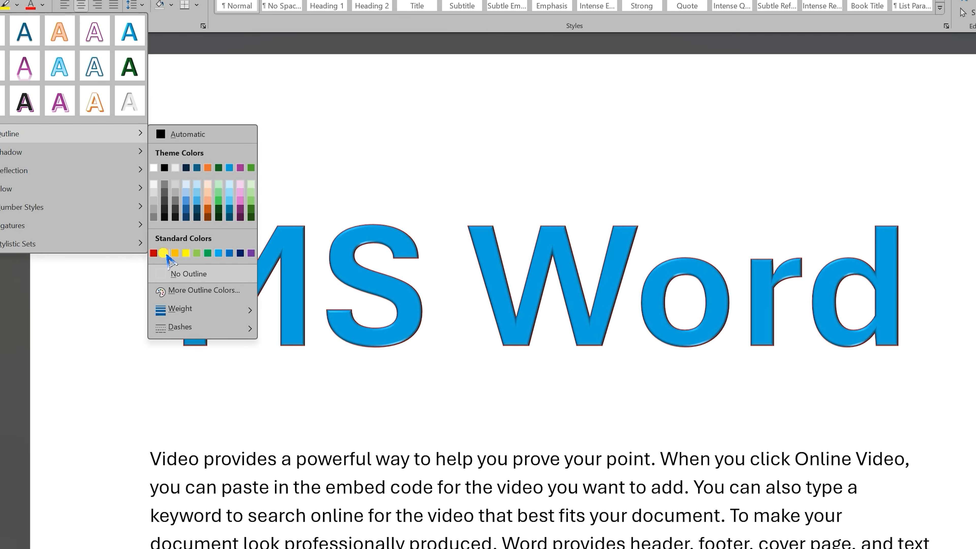
click(163, 253)
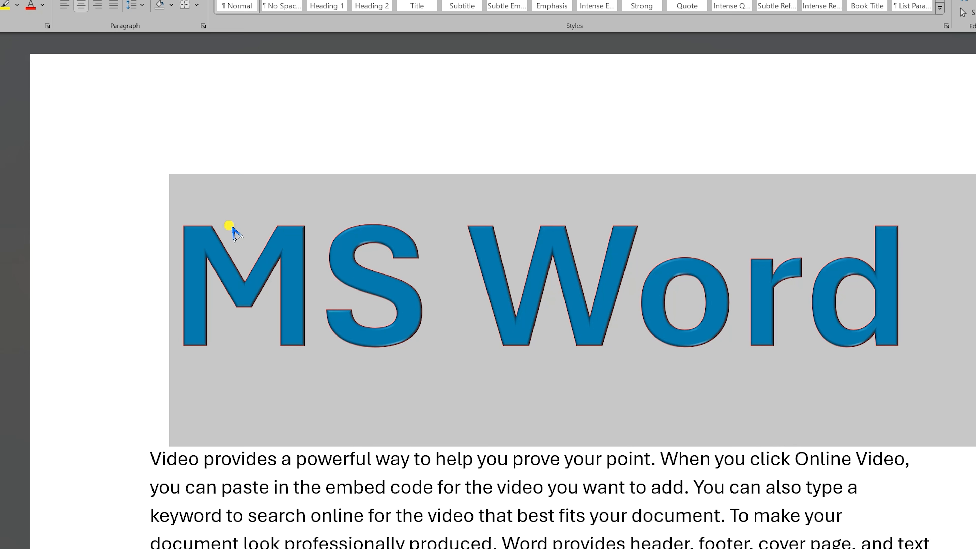
click(487, 270)
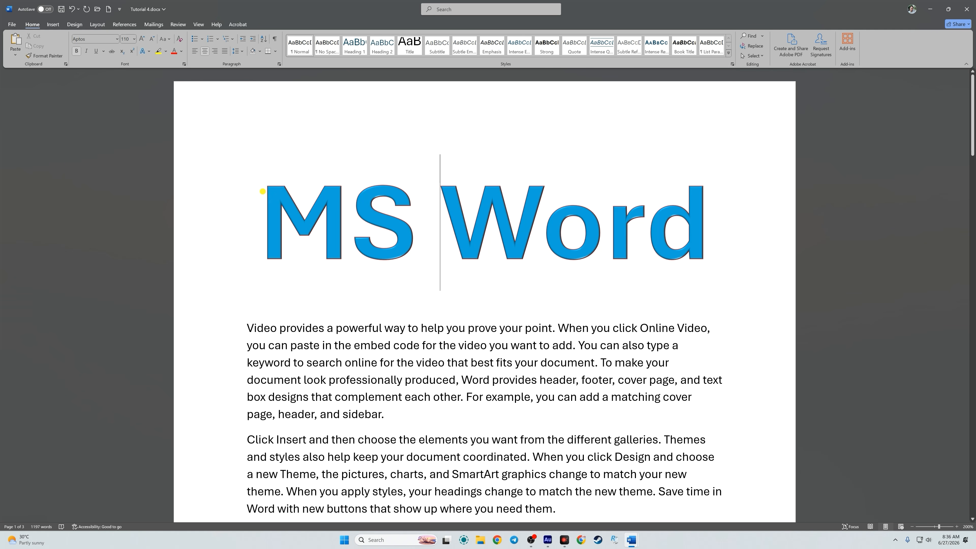
Change the "MS Word" heading's outline to a pale yellow chosen from the additional outline colors
drag(178, 234, 289, 250)
drag(348, 238, 676, 201)
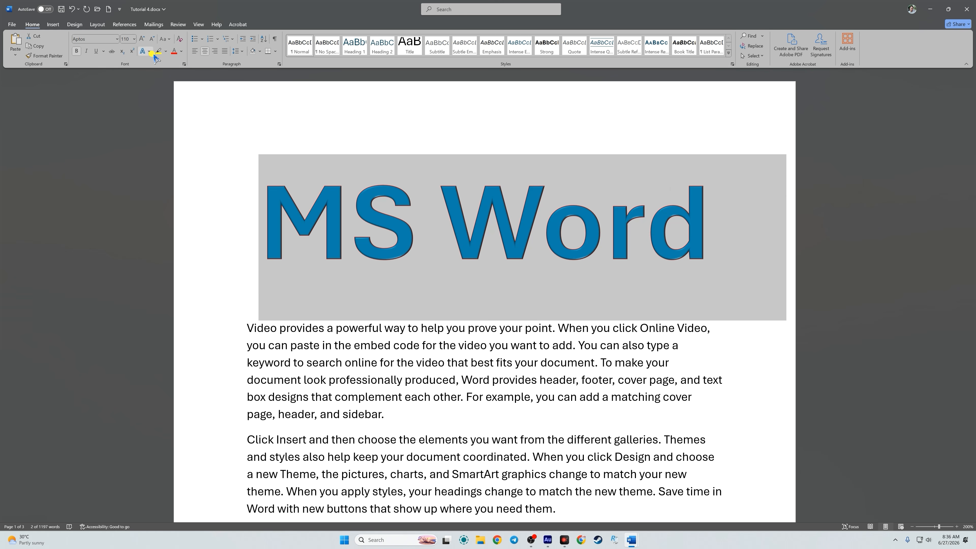
click(144, 51)
mouse_move(191, 130)
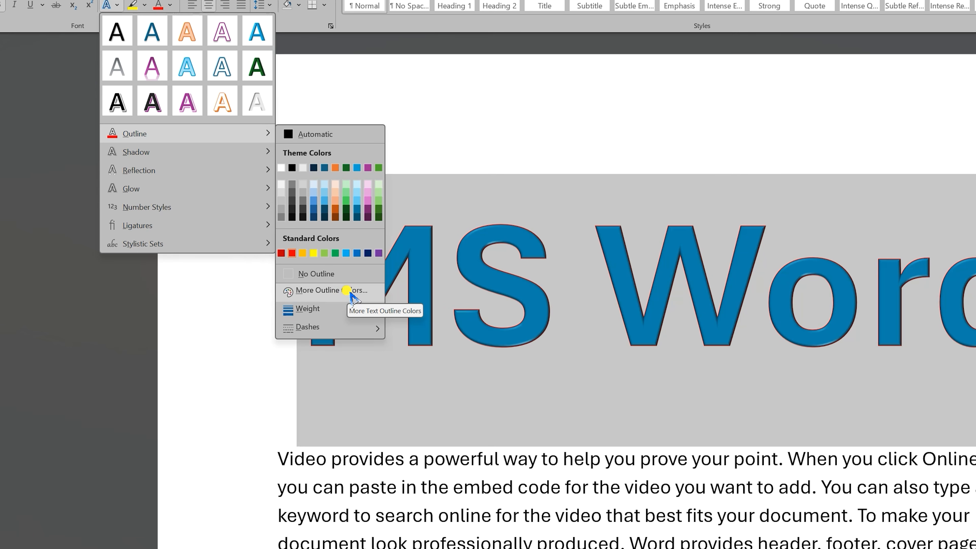
click(350, 294)
click(205, 320)
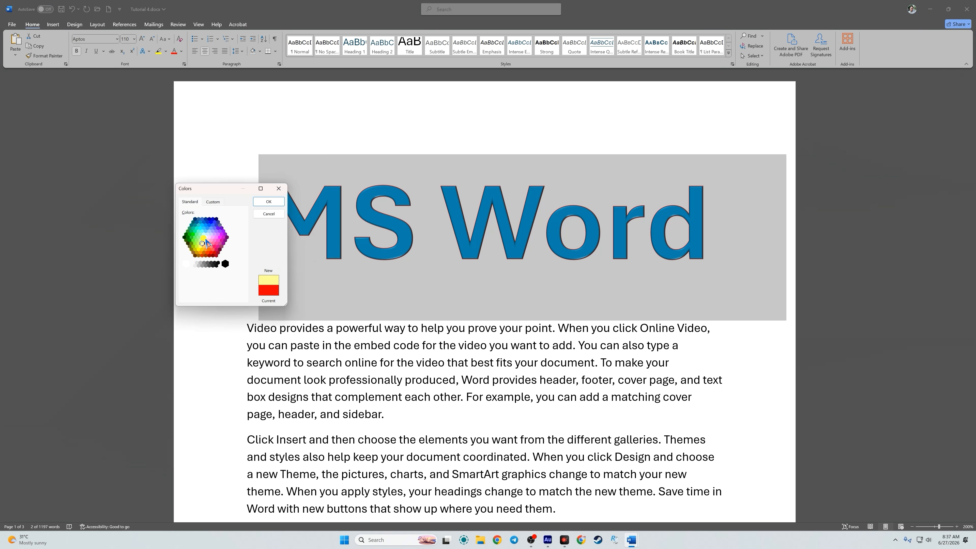
click(202, 237)
click(268, 203)
Apply the Inside: Top Right inner shadow to the "MS Word" heading
click(142, 50)
mouse_move(200, 141)
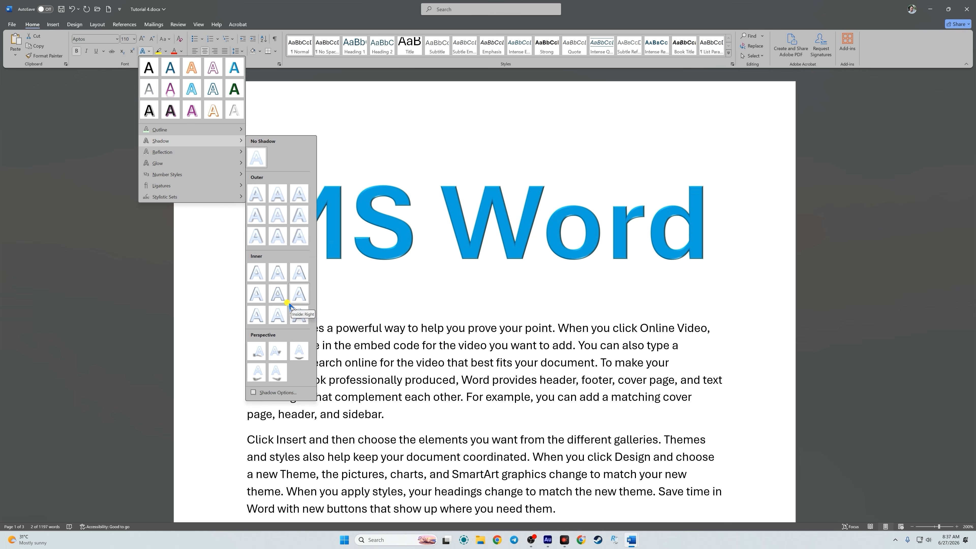
click(299, 273)
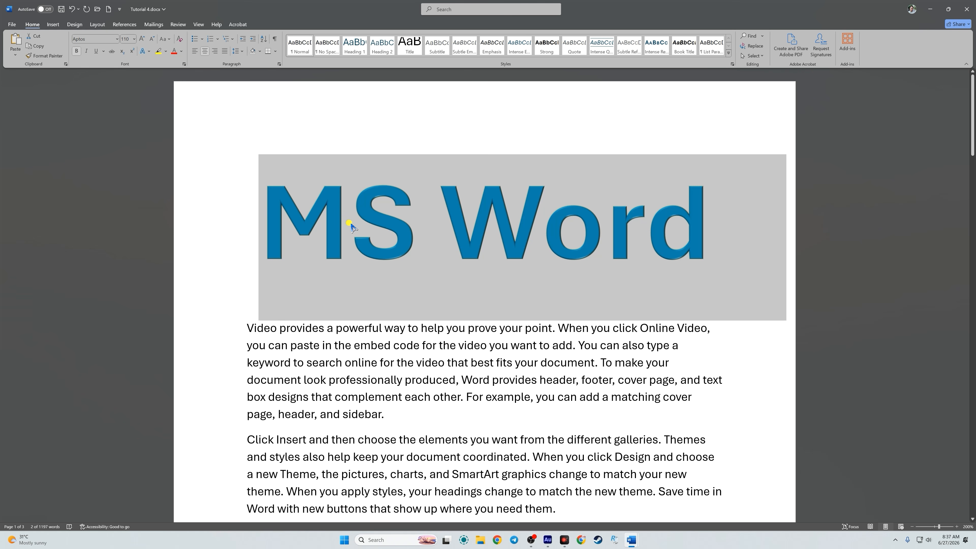
Try the last outer shadow preset on the "MS Word" heading, and replace it with the Perspective: Upper Left shadow
click(142, 51)
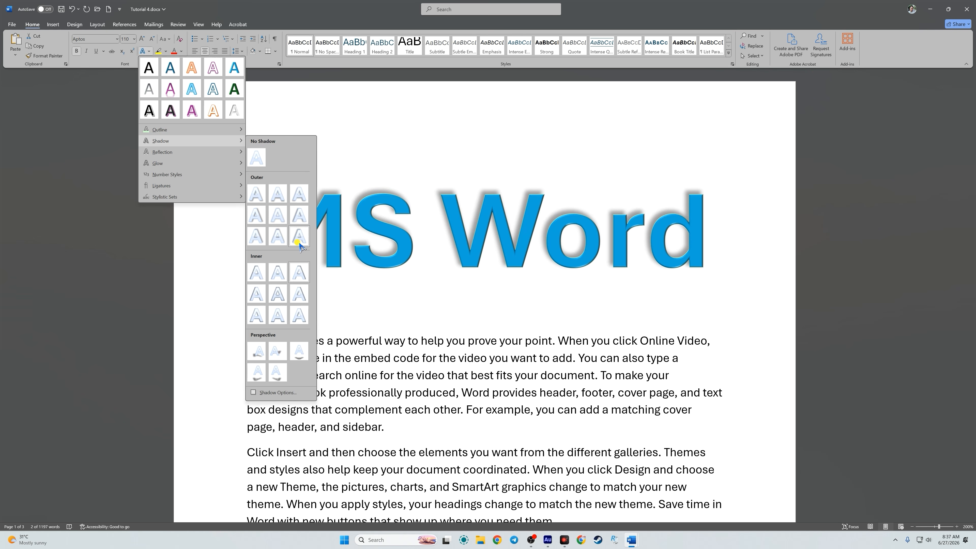
click(303, 238)
click(341, 225)
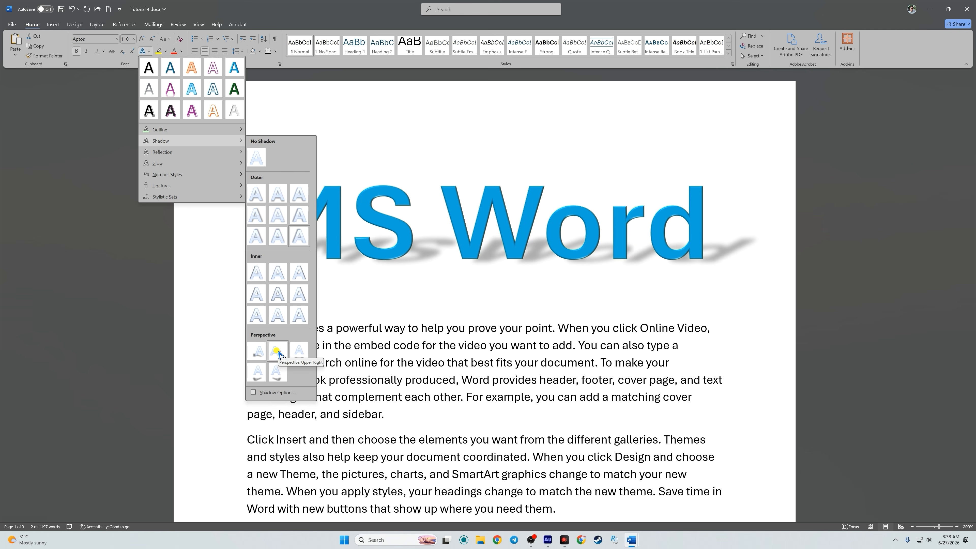
click(257, 355)
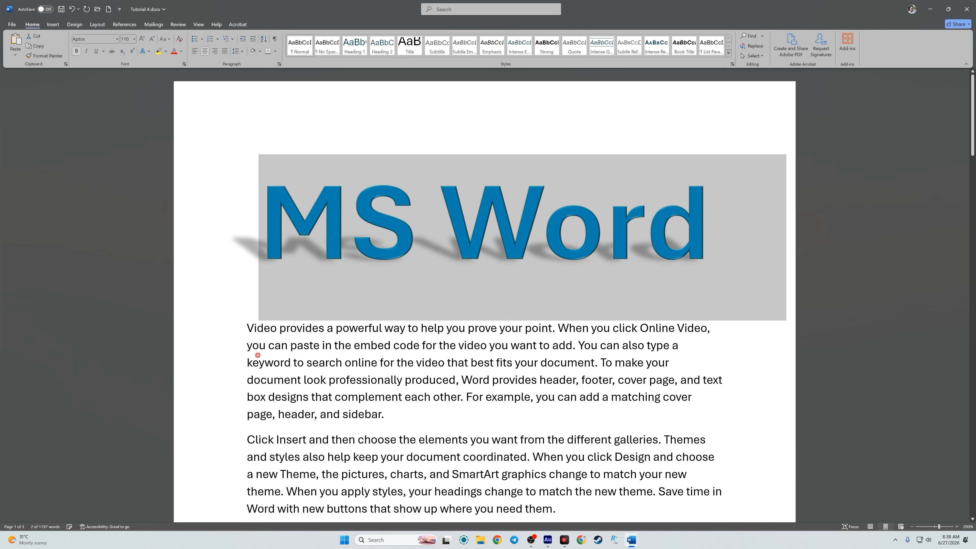
click(324, 235)
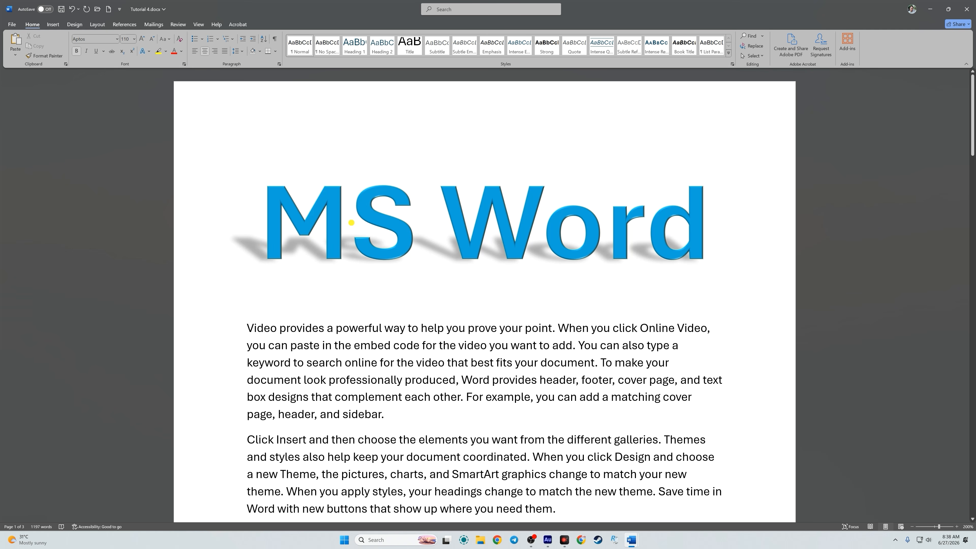
Add the middle reflection variation from the last row to the "MS Word" heading
click(186, 219)
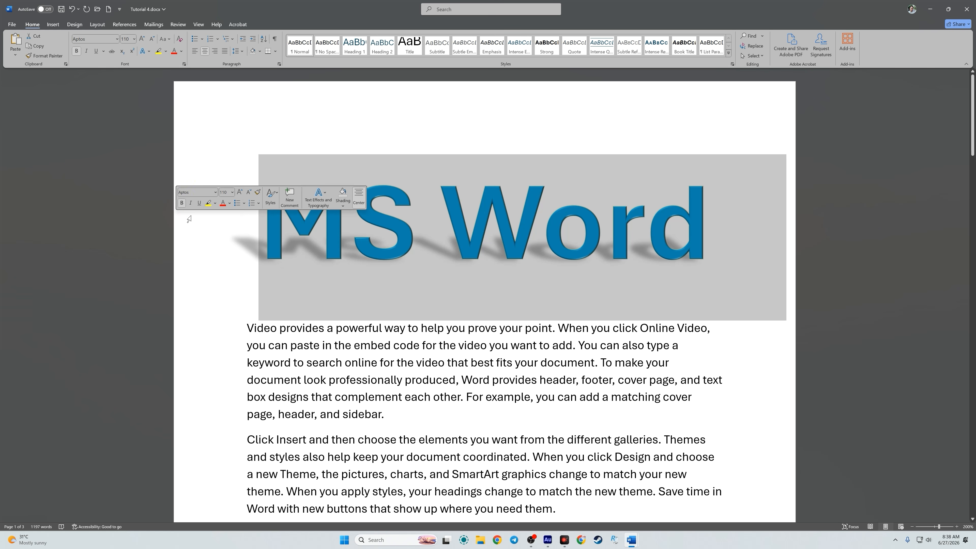
click(149, 54)
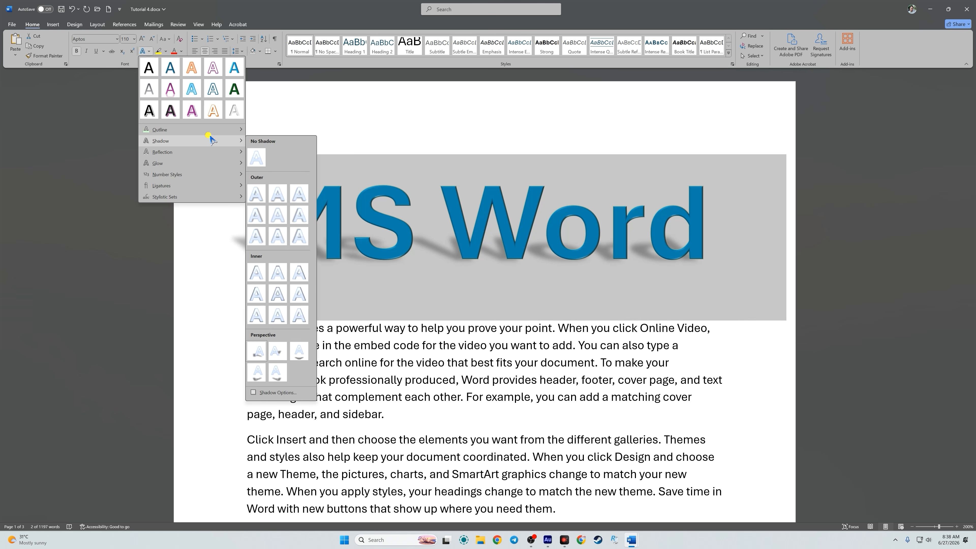
mouse_move(214, 151)
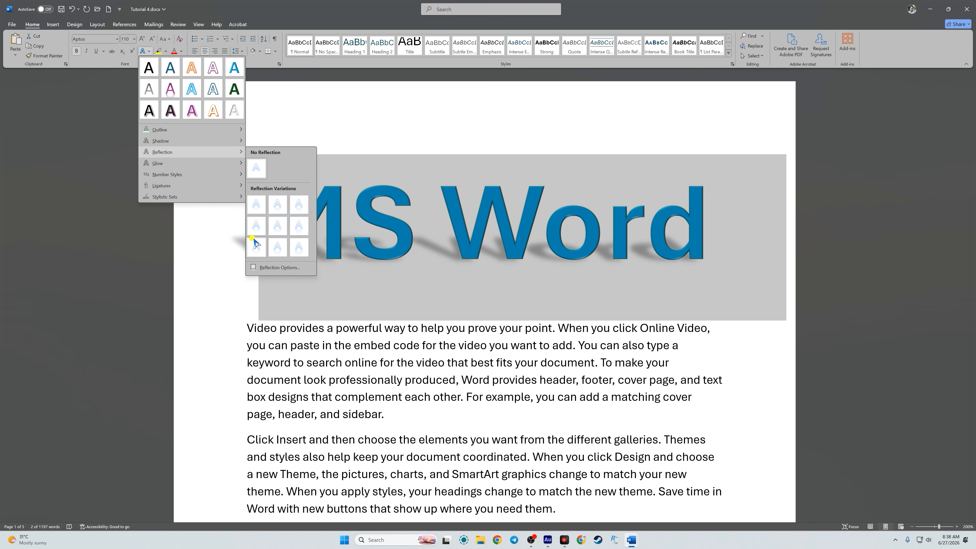
click(278, 248)
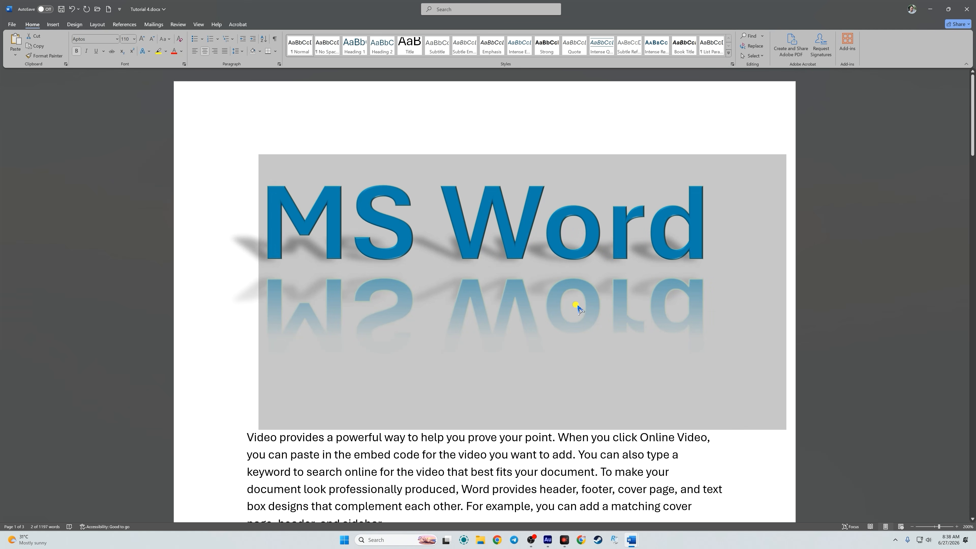
Give the "MS Word" heading an orange glow and remove its reflection
click(148, 51)
mouse_move(194, 163)
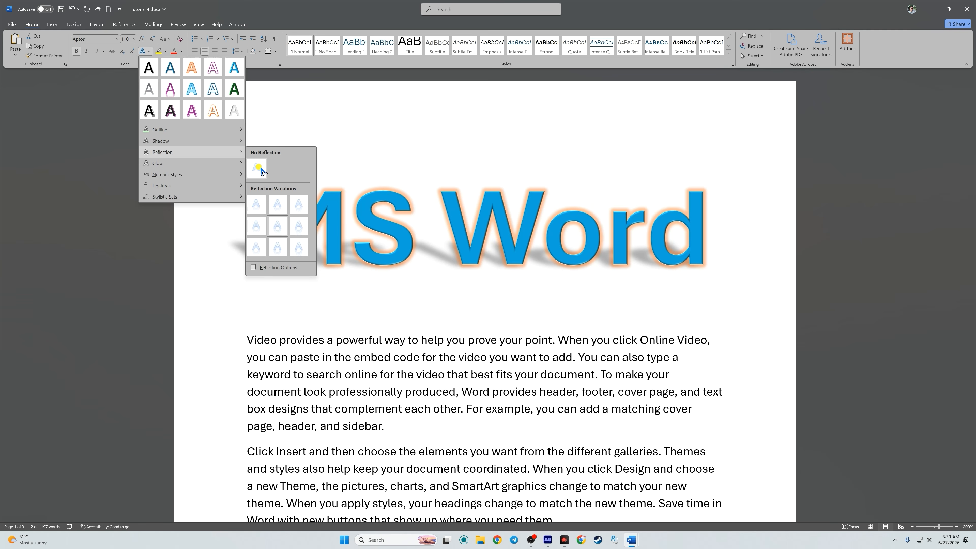
click(263, 172)
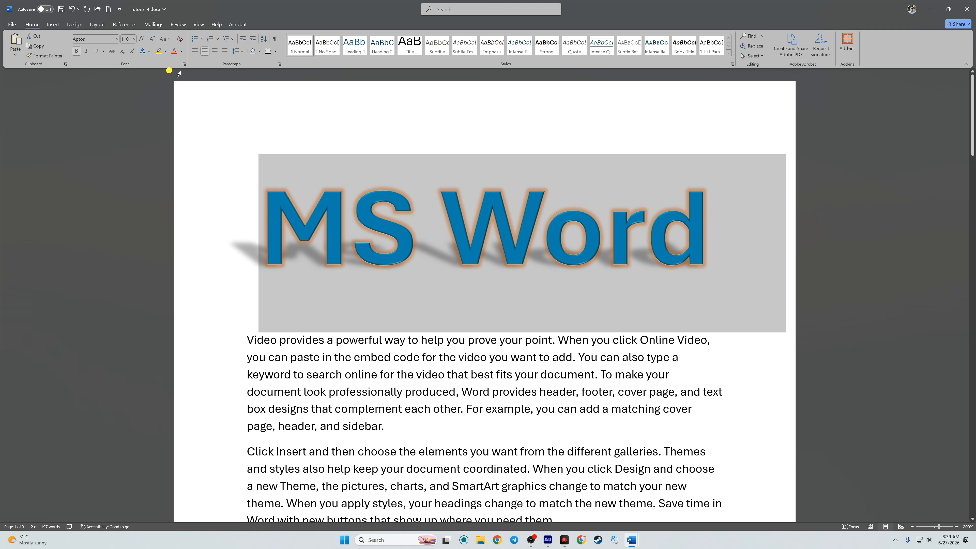
Look over the outline weight and dash options, and remove the glow from the "MS Word" heading
click(143, 51)
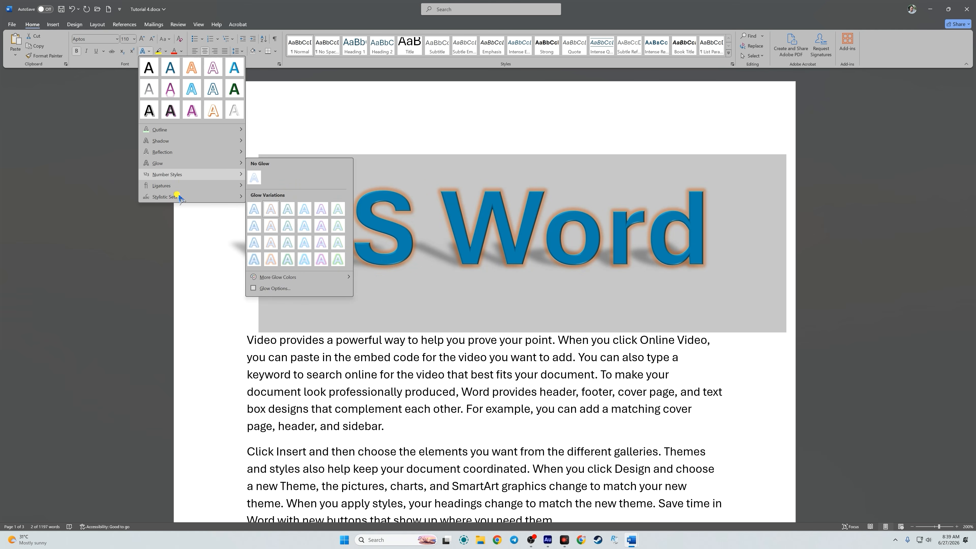
mouse_move(181, 131)
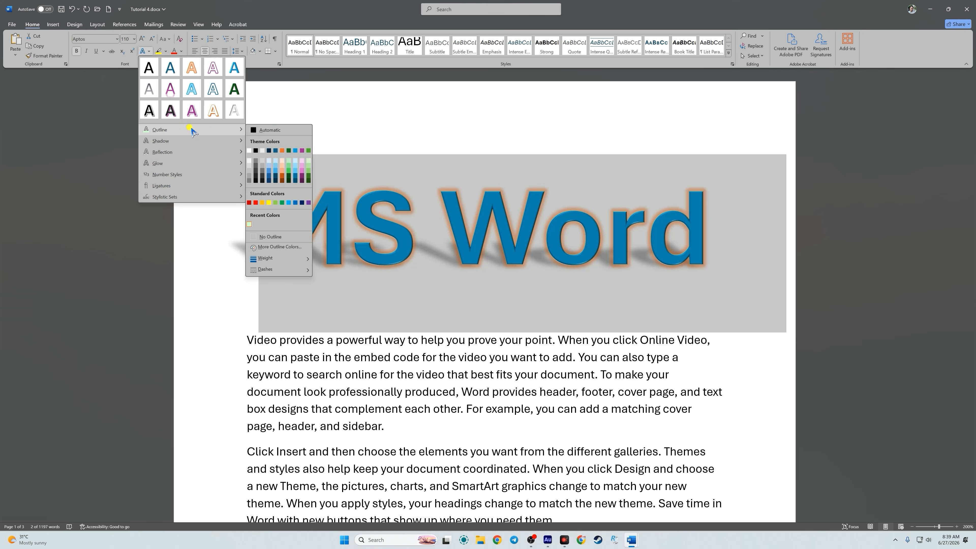
mouse_move(270, 272)
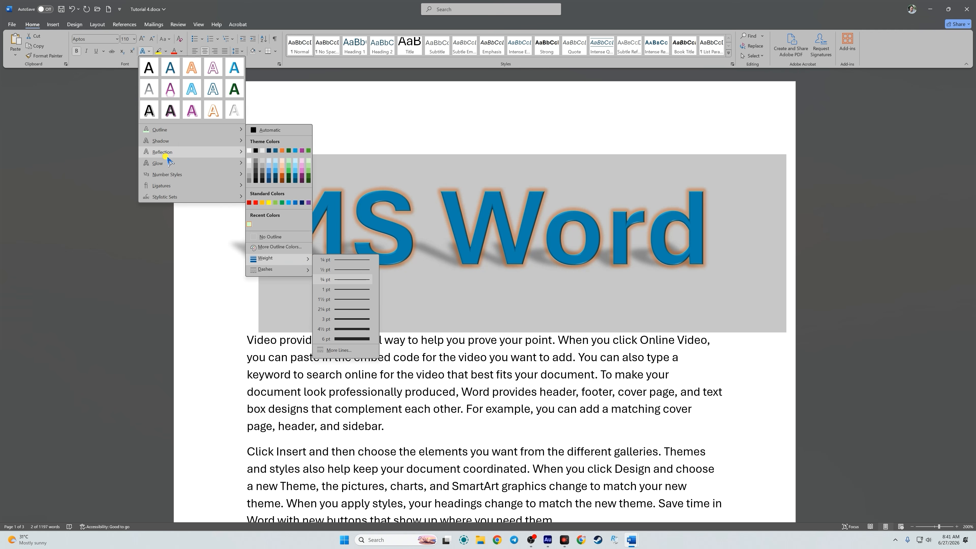
mouse_move(226, 163)
click(254, 179)
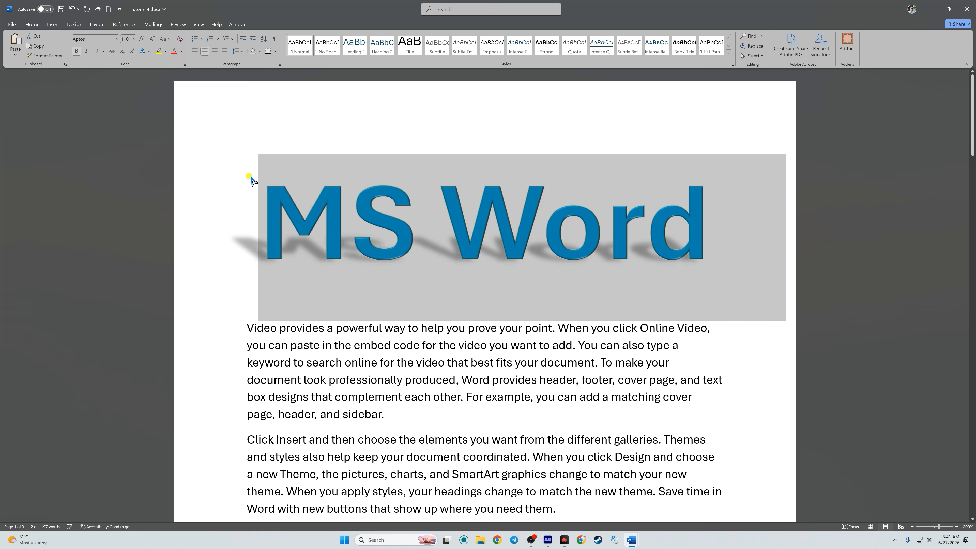
Apply the dark green text effect to the "MS Word" heading and outline its letters in black
click(146, 54)
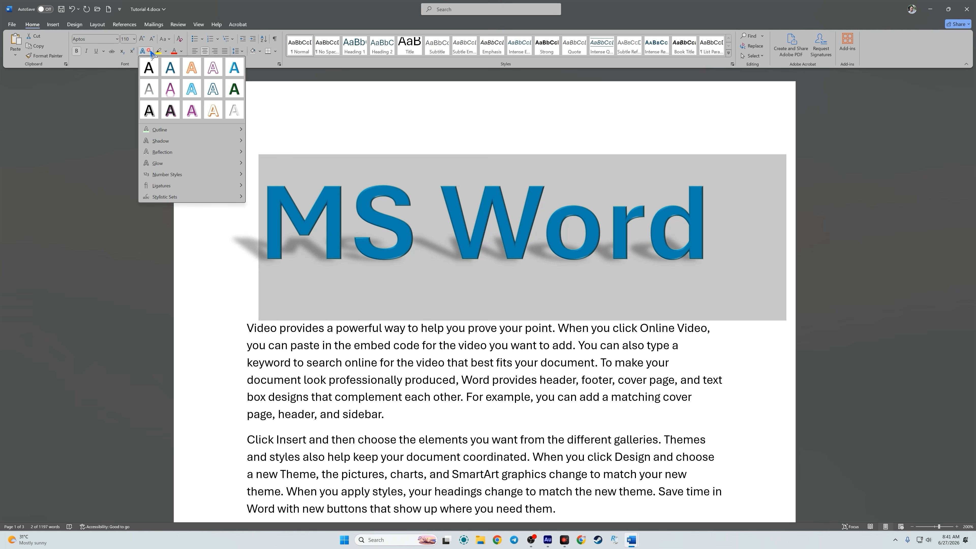
click(233, 93)
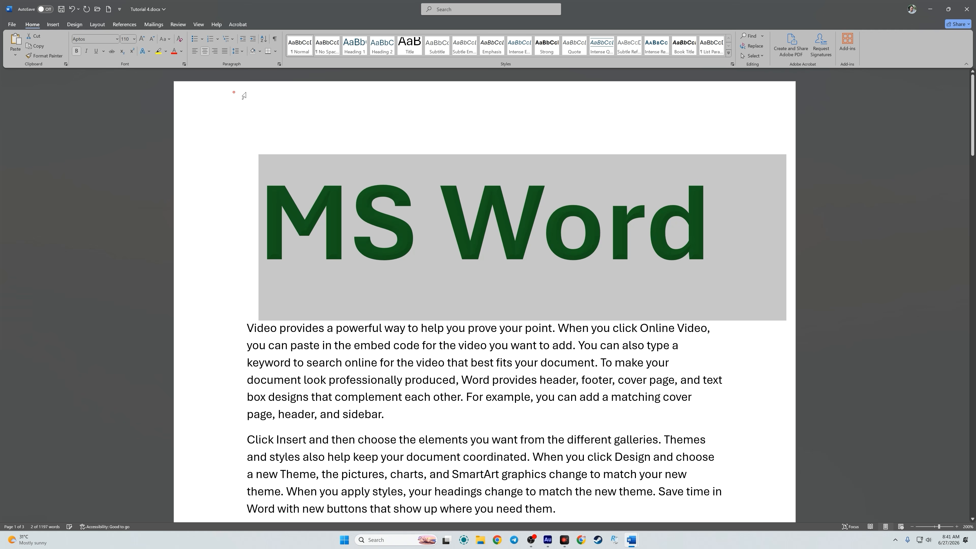
click(149, 53)
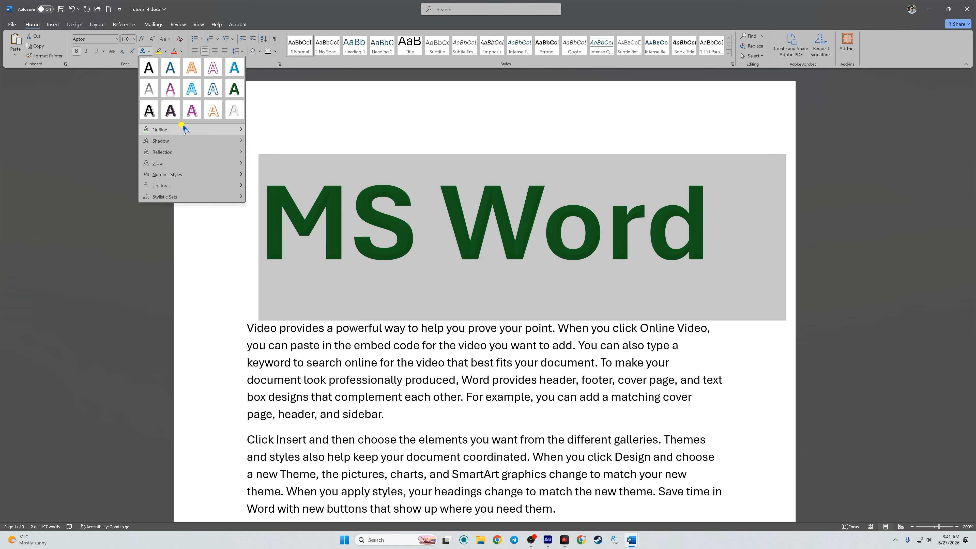
mouse_move(189, 129)
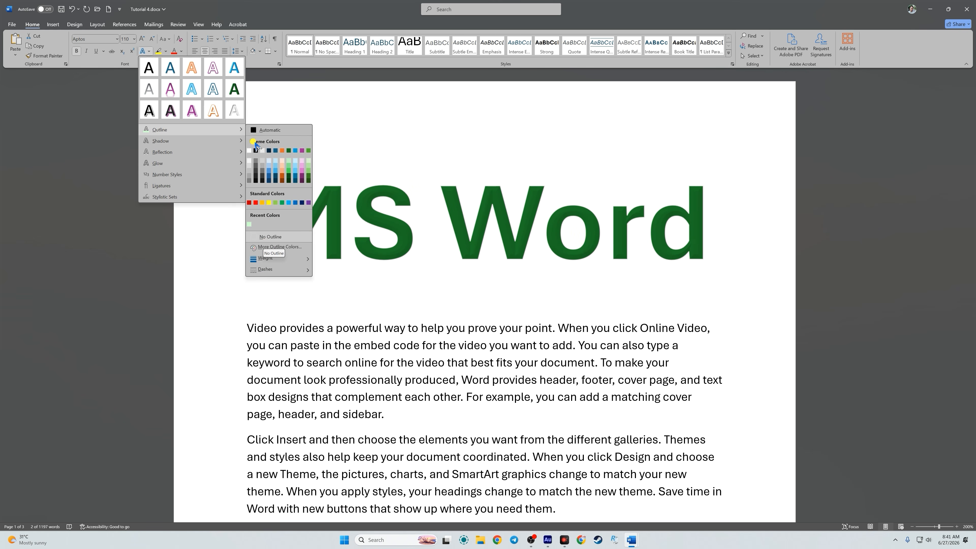
click(255, 151)
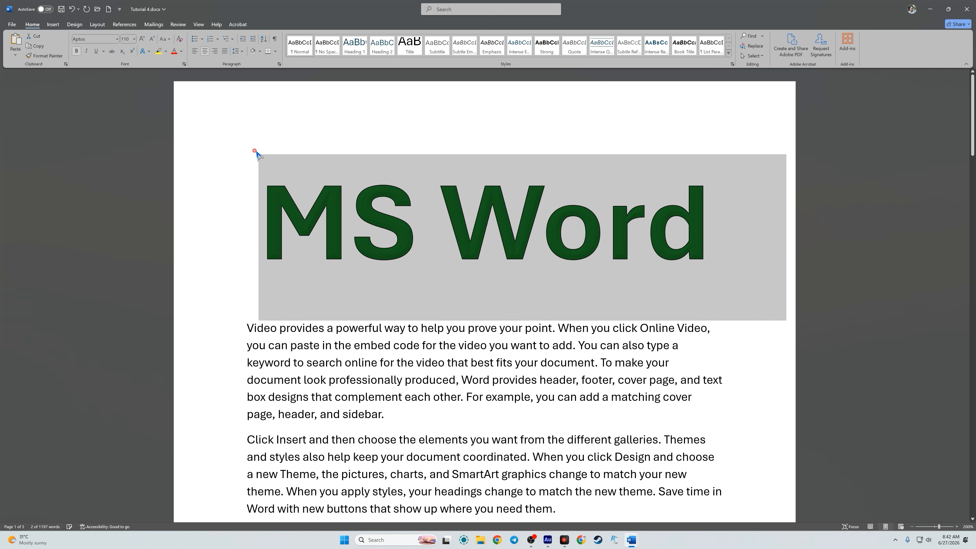
Open the detailed outline settings for the "MS Word" heading, and try No fill before setting its text fill back to Solid fill
click(149, 52)
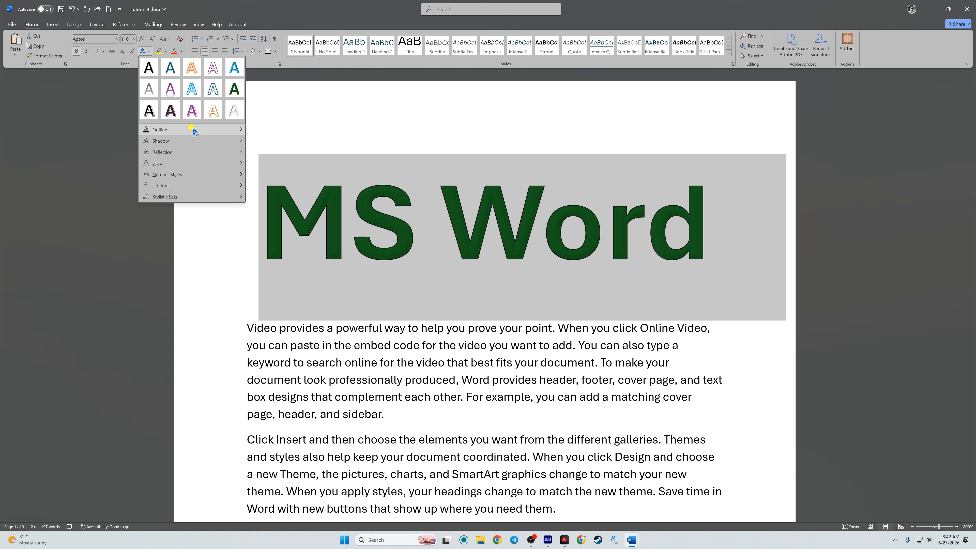
mouse_move(194, 130)
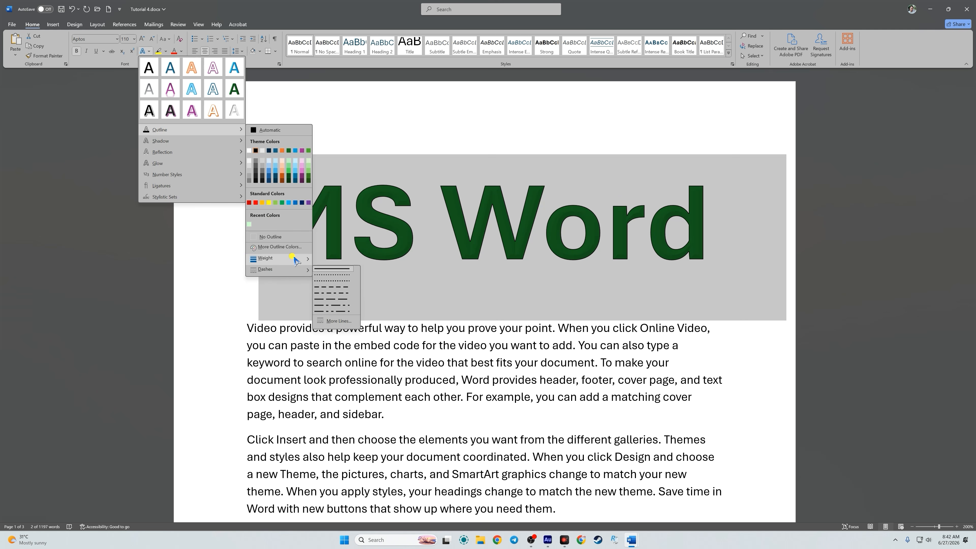
click(335, 348)
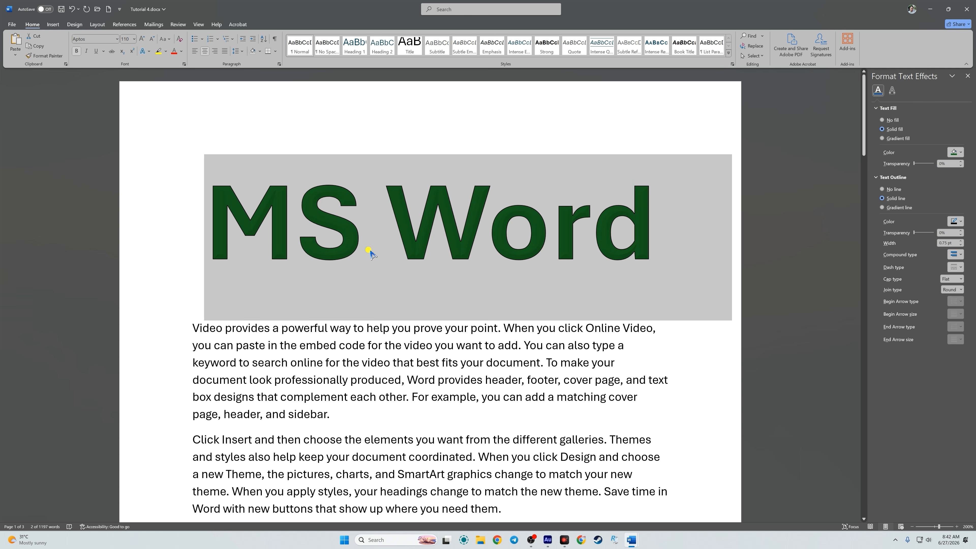
click(890, 120)
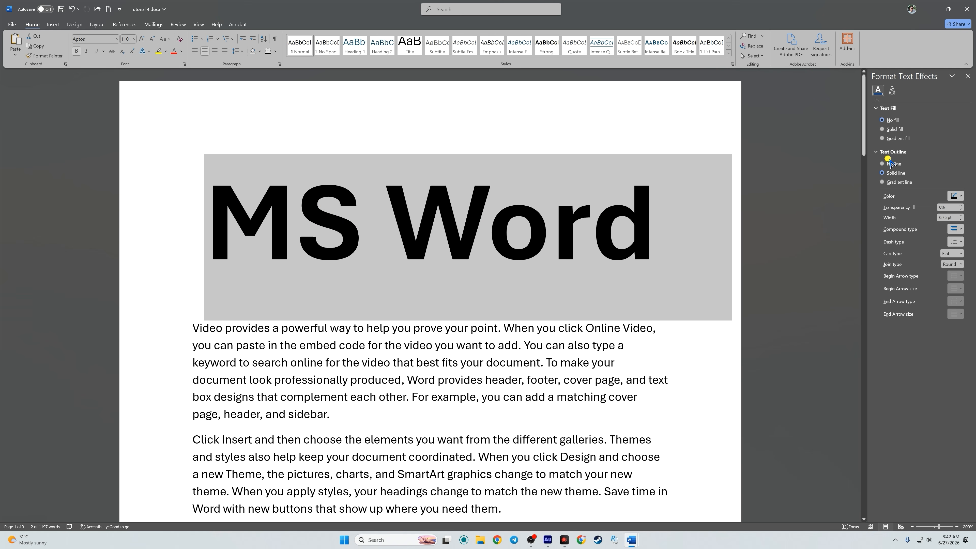
click(885, 130)
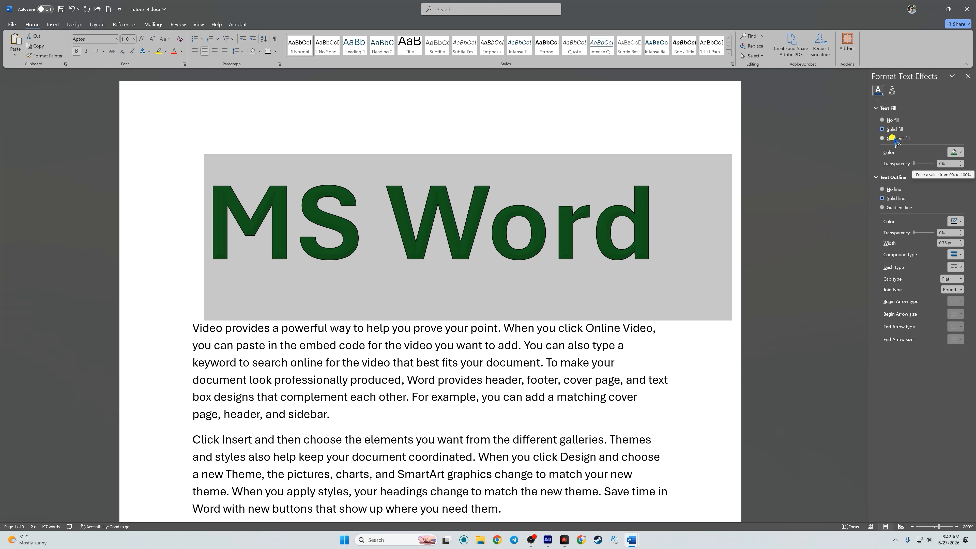
Switch the "MS Word" heading's text fill to Gradient fill and try an orange preset gradient, then a blue one
click(883, 139)
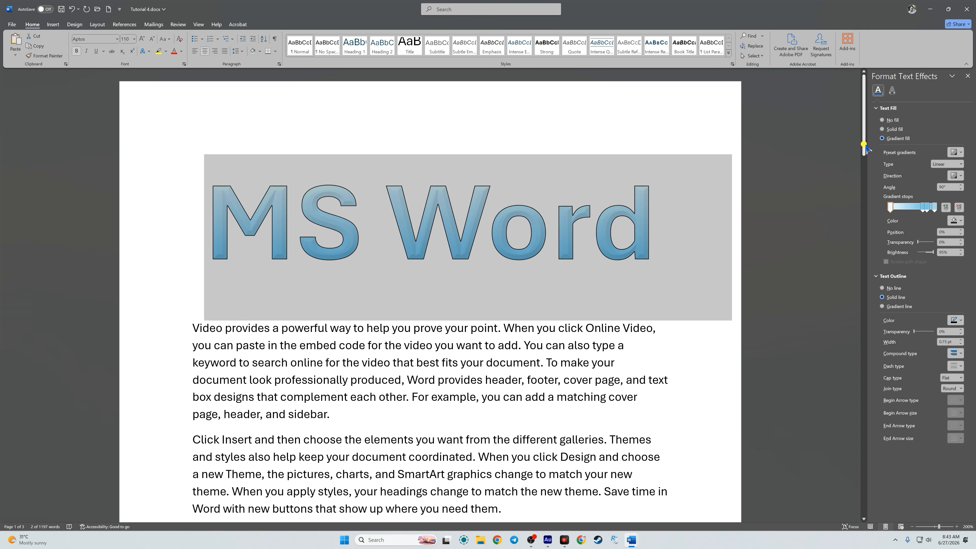
click(957, 151)
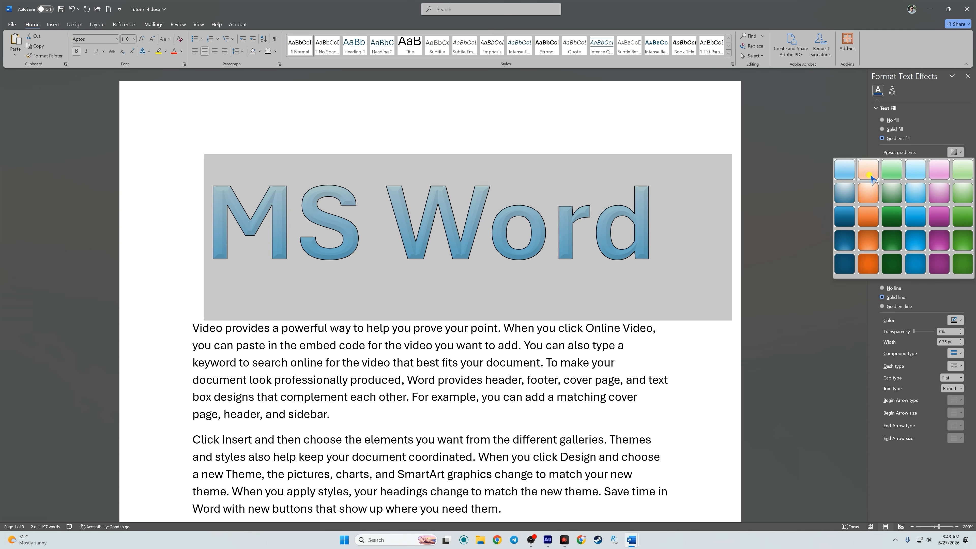
click(868, 223)
click(957, 152)
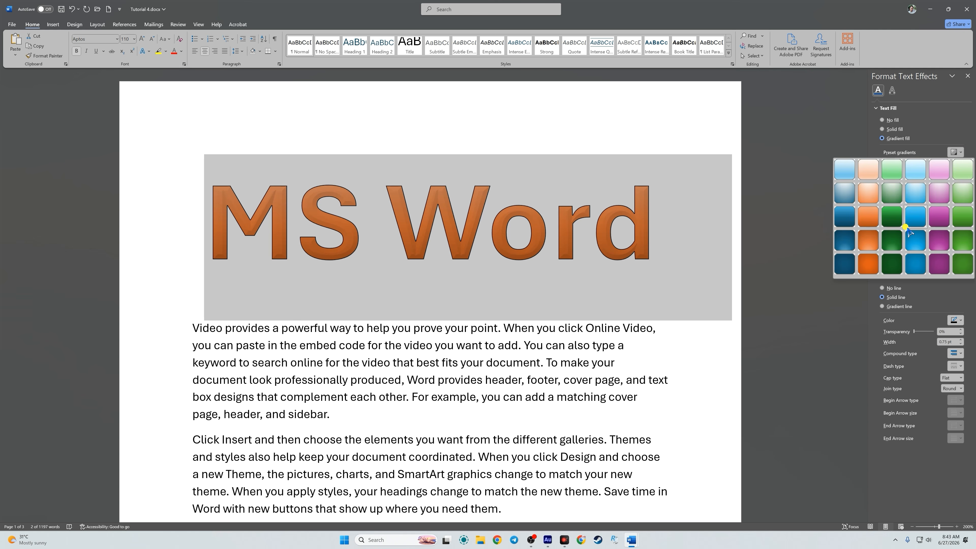
click(908, 229)
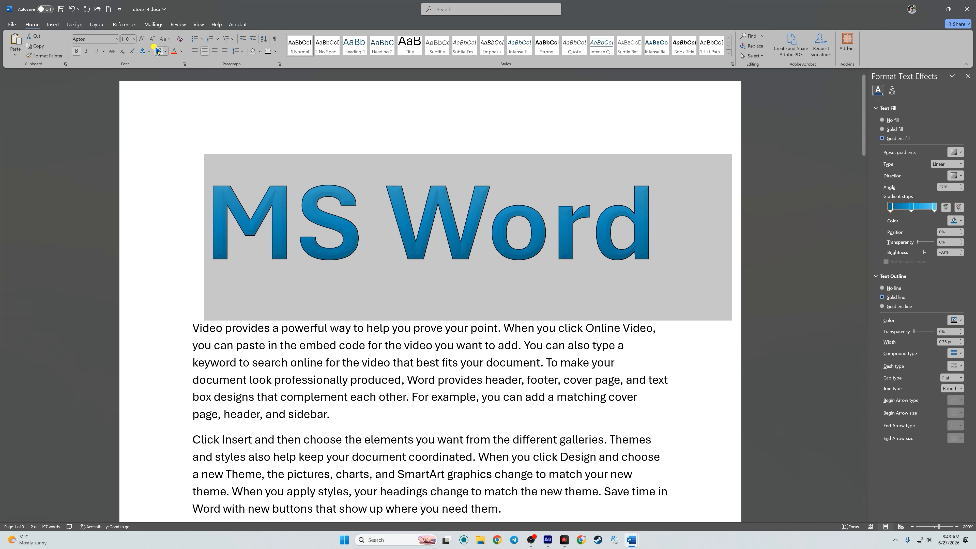
Open the More Gradients options of the heading's font colour, and collapse and re-expand the Text Fill settings
click(181, 51)
mouse_move(190, 179)
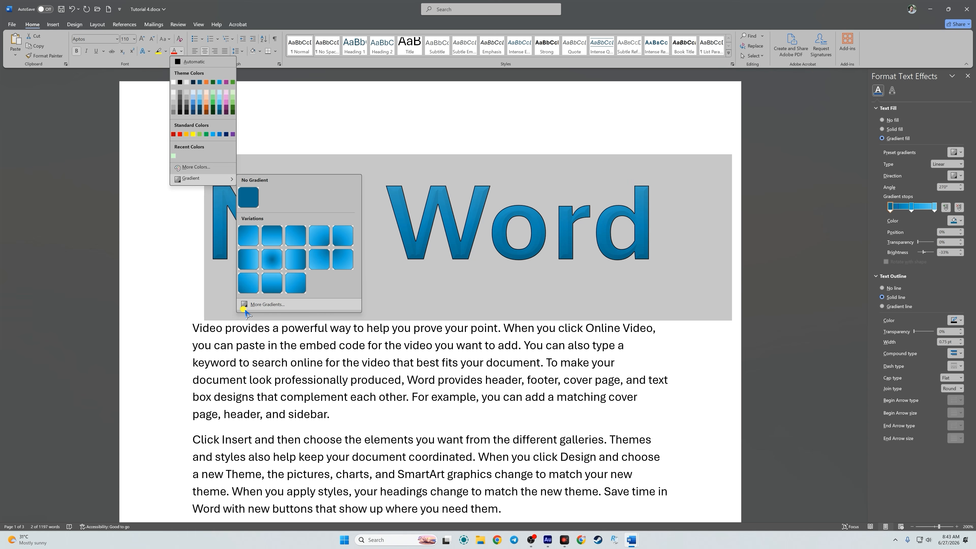
click(254, 305)
click(893, 110)
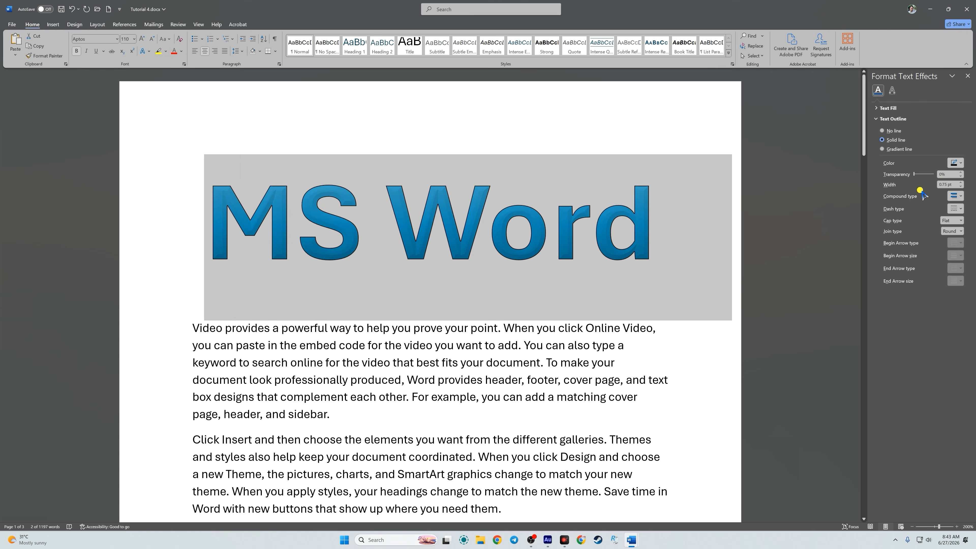
click(892, 109)
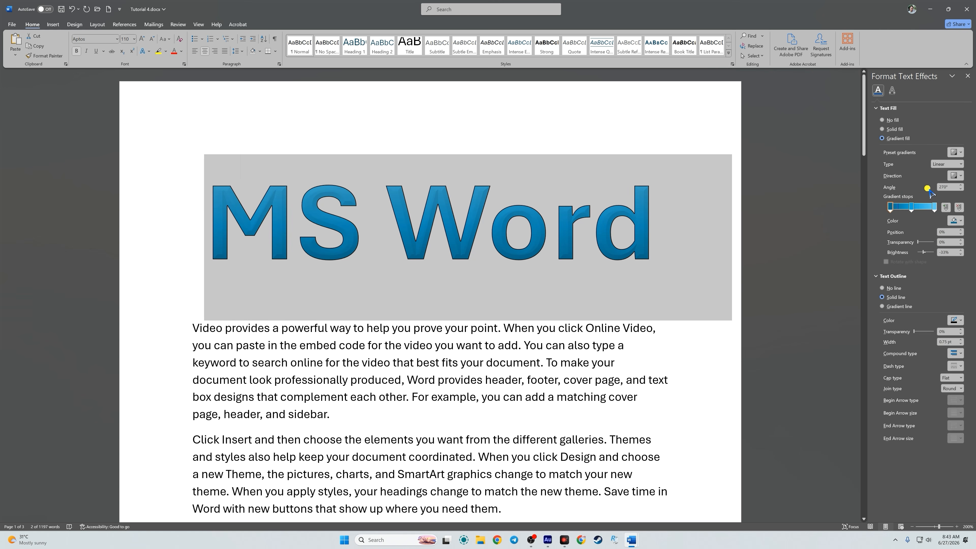
Try a dark green preset gradient on the heading, then apply the lighter green preset
click(955, 152)
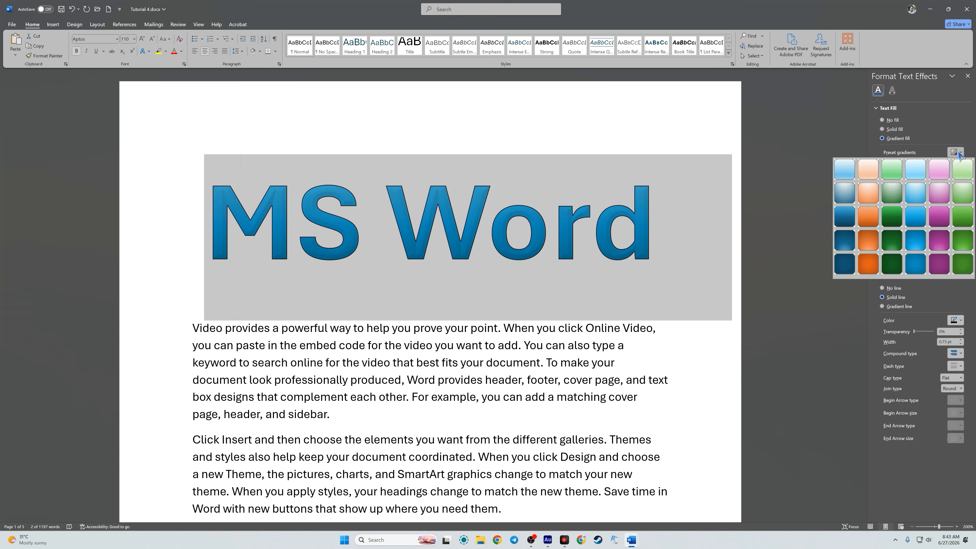
click(893, 242)
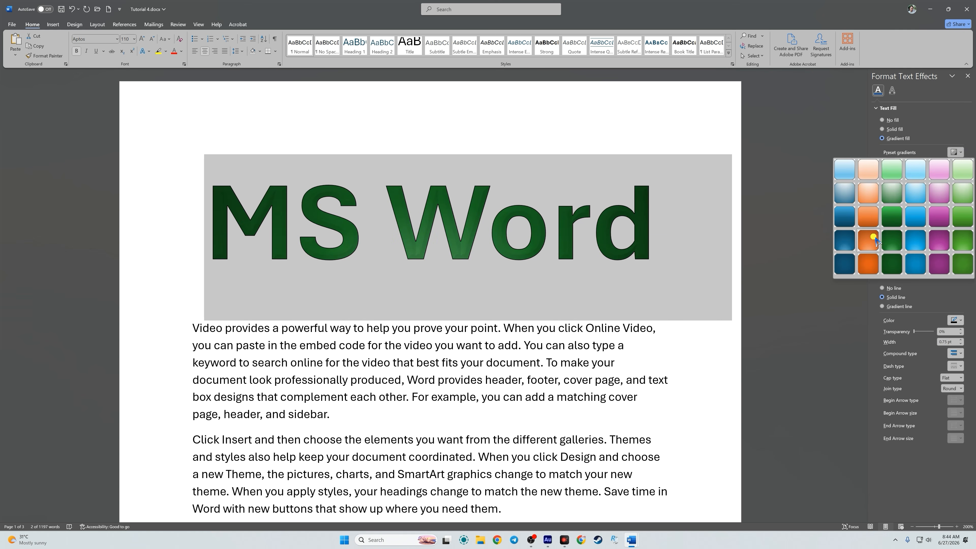
click(964, 221)
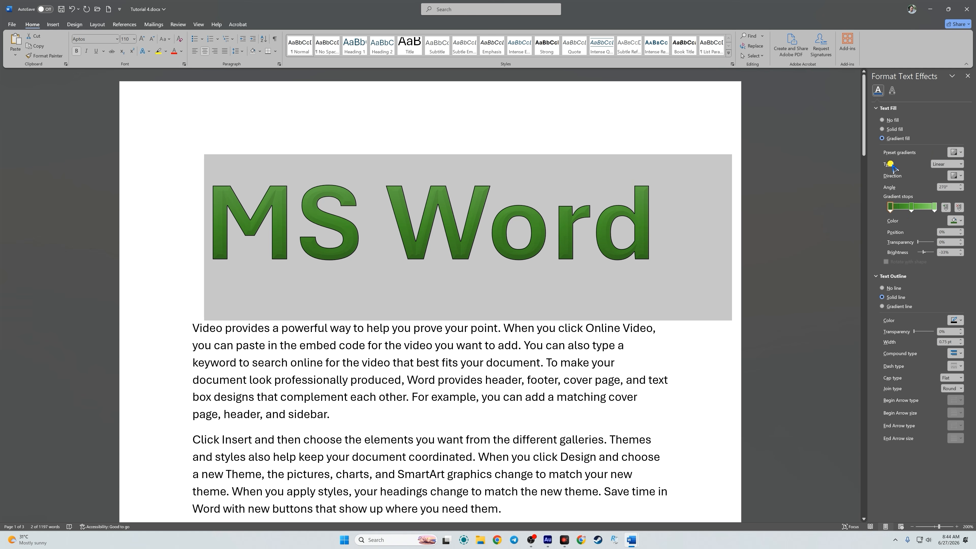
Try the Radial and Path gradient types on the heading's fill, returning the type to Linear
click(947, 164)
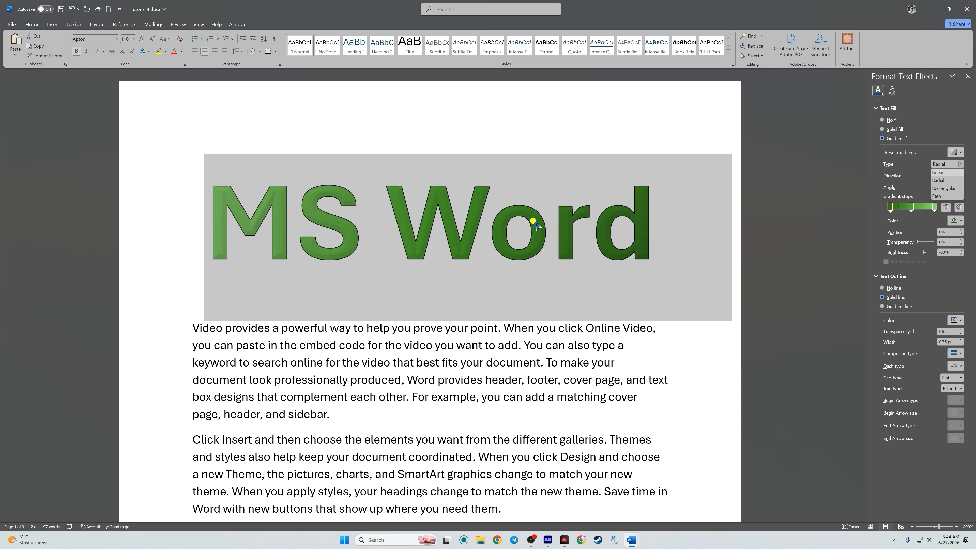
click(945, 180)
click(947, 165)
click(945, 173)
click(944, 165)
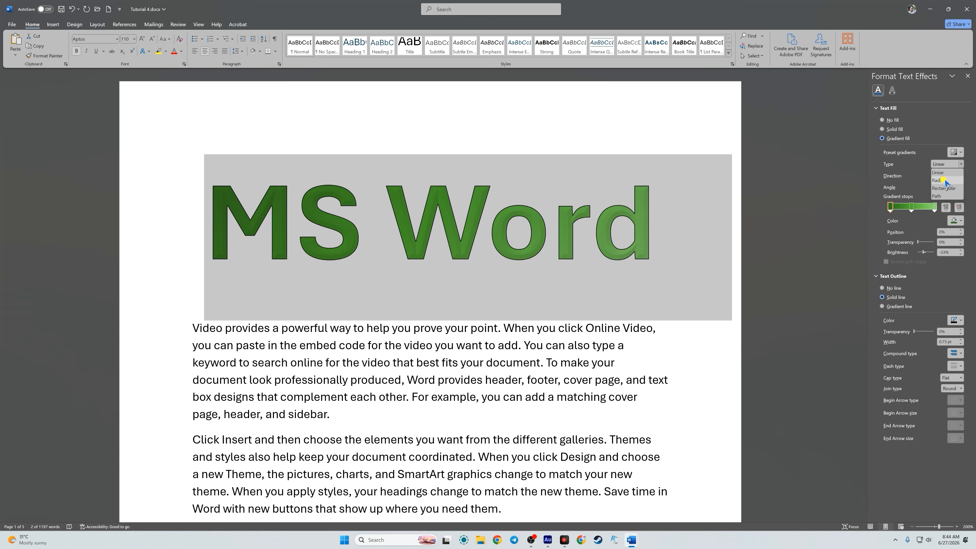
click(945, 196)
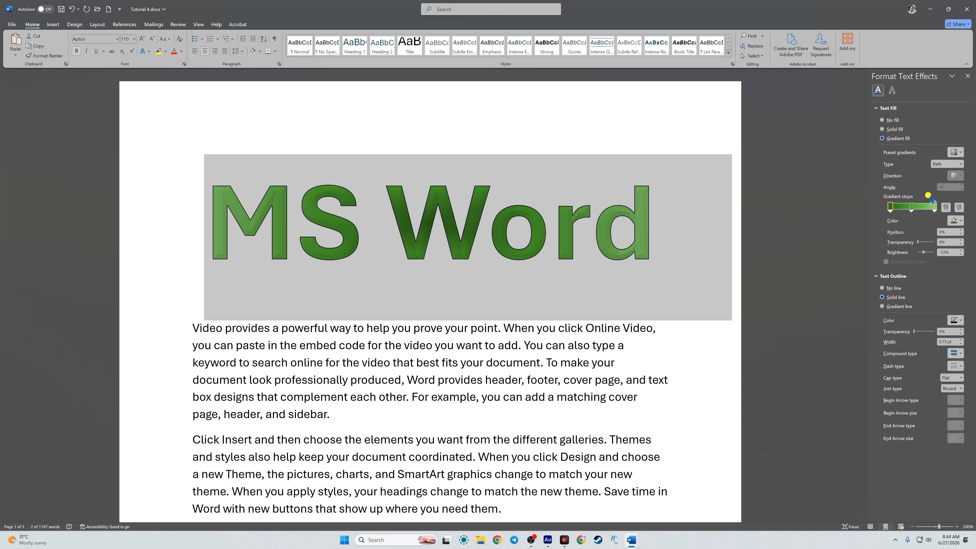
click(947, 163)
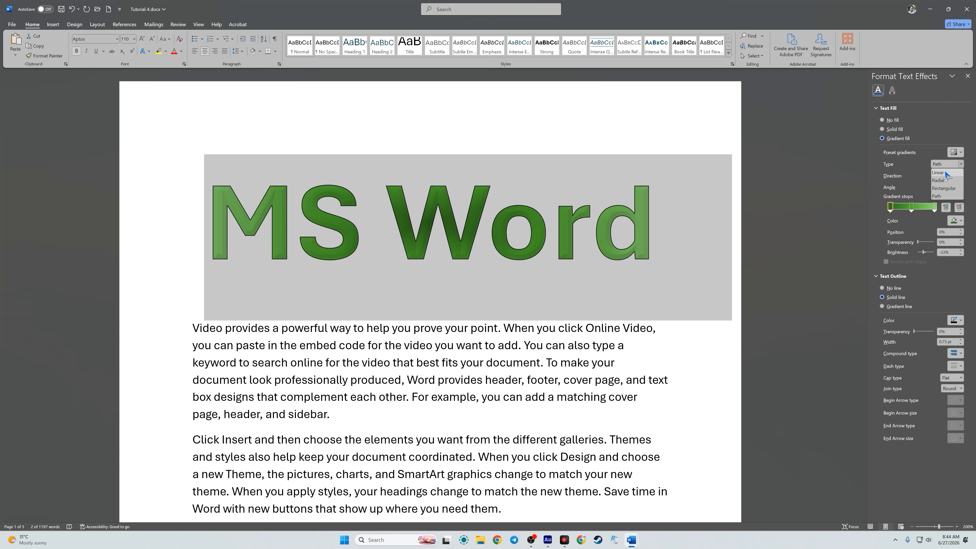
click(944, 171)
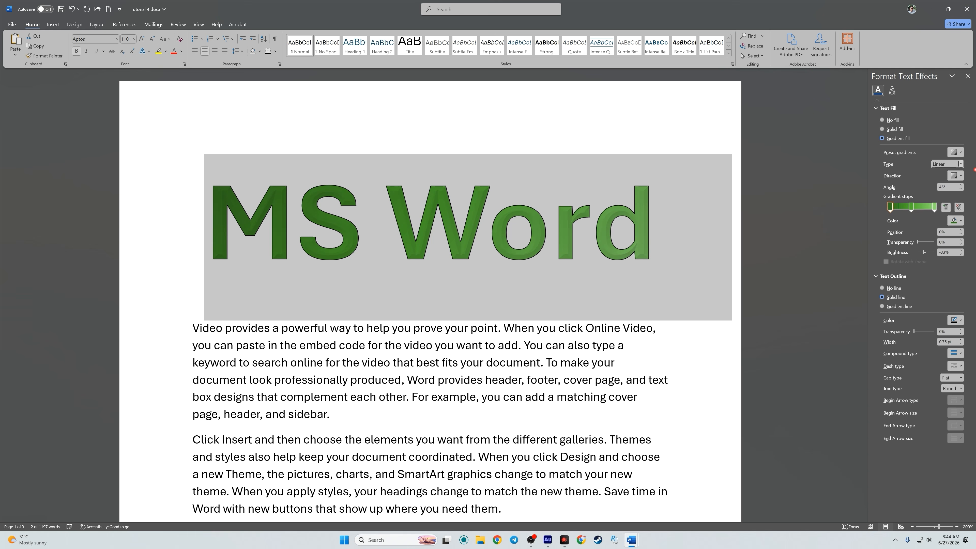
Try the Linear Down direction on the heading's gradient and change its angle to 270°
click(955, 175)
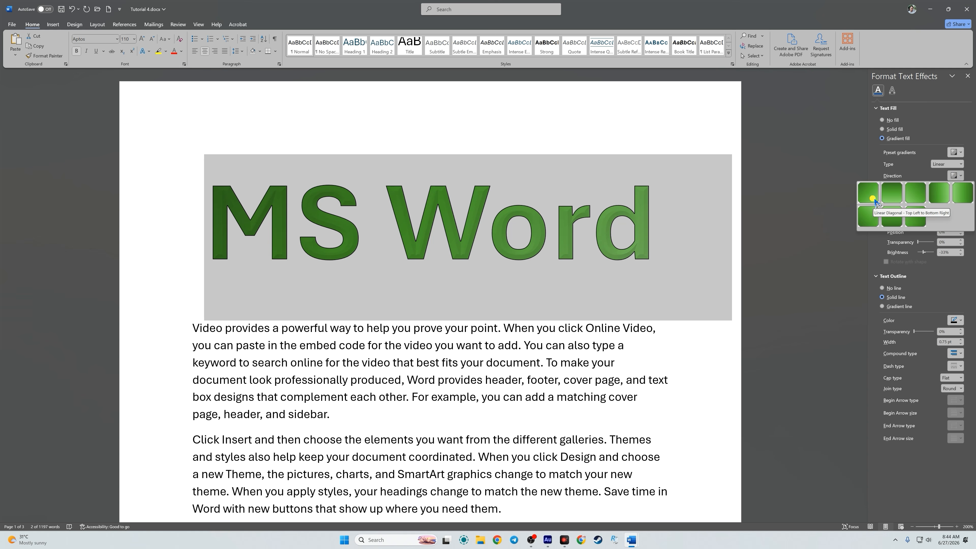
click(894, 197)
click(961, 177)
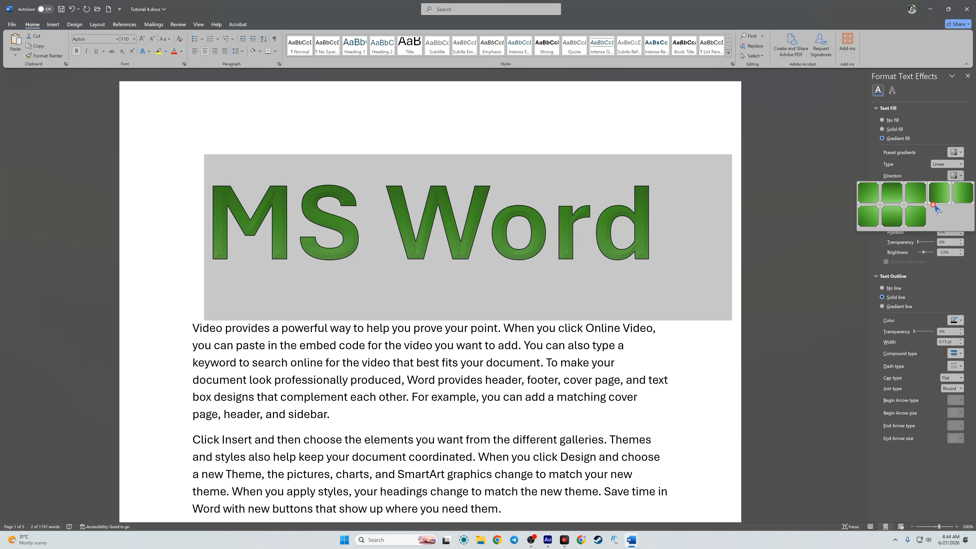
click(938, 215)
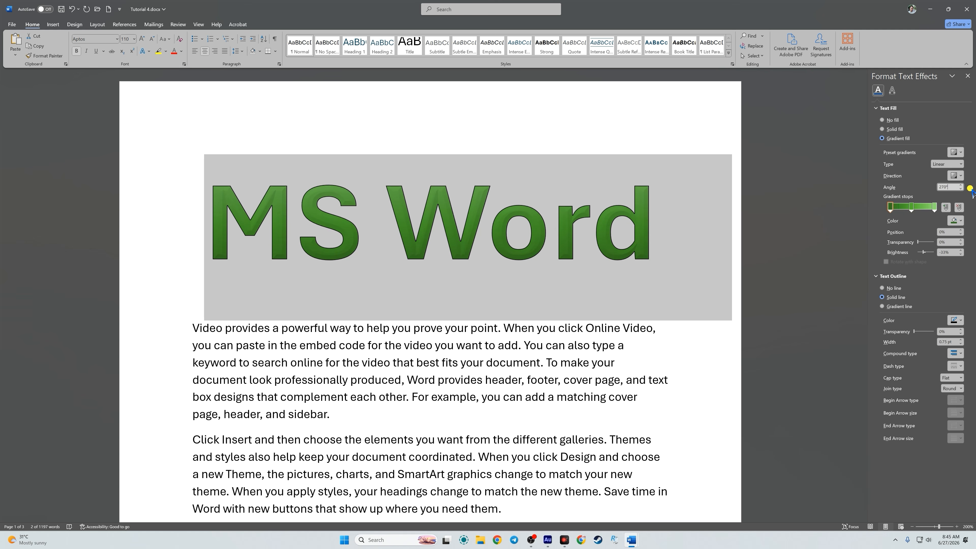
Lower the angle of the heading's green gradient by five increments
click(961, 189)
click(960, 190)
click(960, 189)
click(960, 189)
click(960, 189)
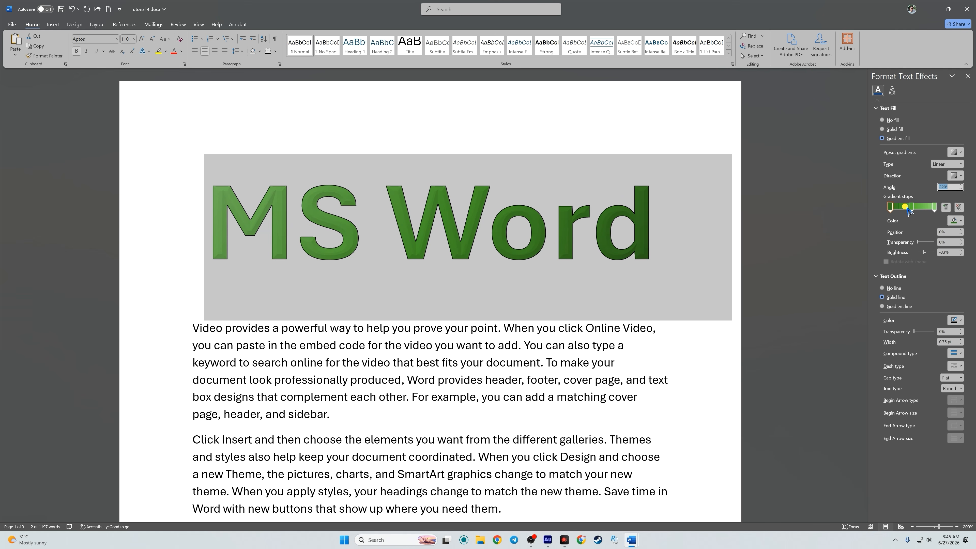
Recolour the middle gradient stop of the heading's fill to Light Orange, Accent 2, Lighter 40%
click(890, 207)
click(914, 207)
click(912, 208)
click(960, 221)
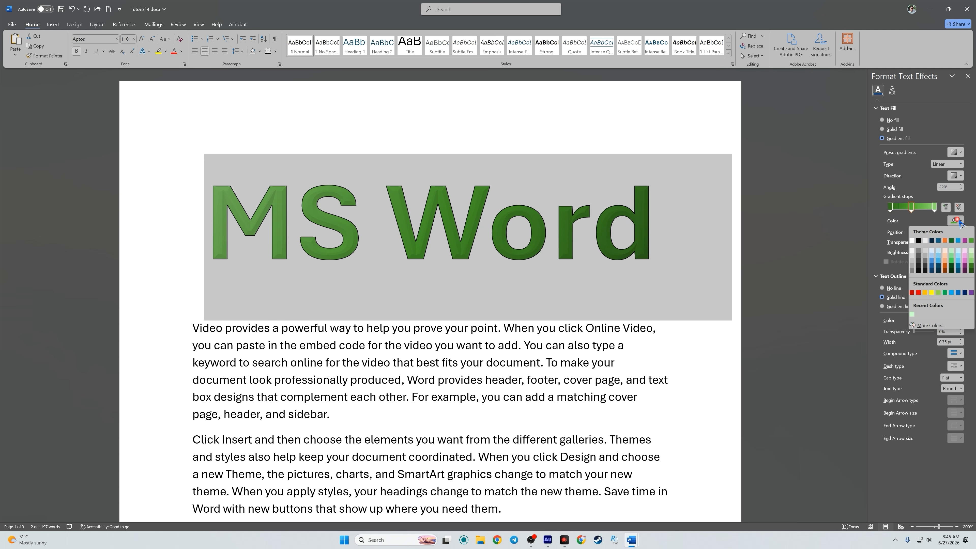
click(944, 257)
click(957, 221)
click(957, 222)
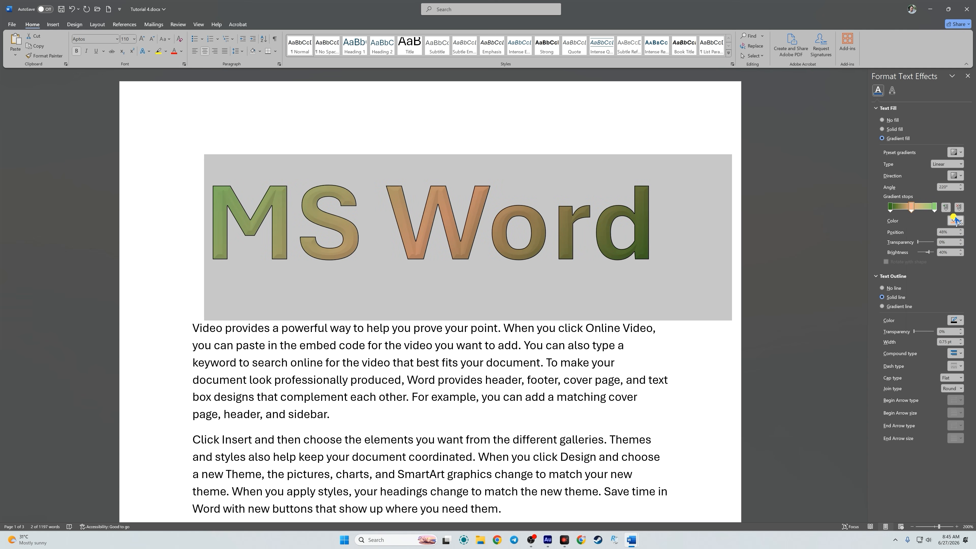
Change the colour of the last gradient stop, at 100%, to standard Red
click(934, 207)
click(959, 220)
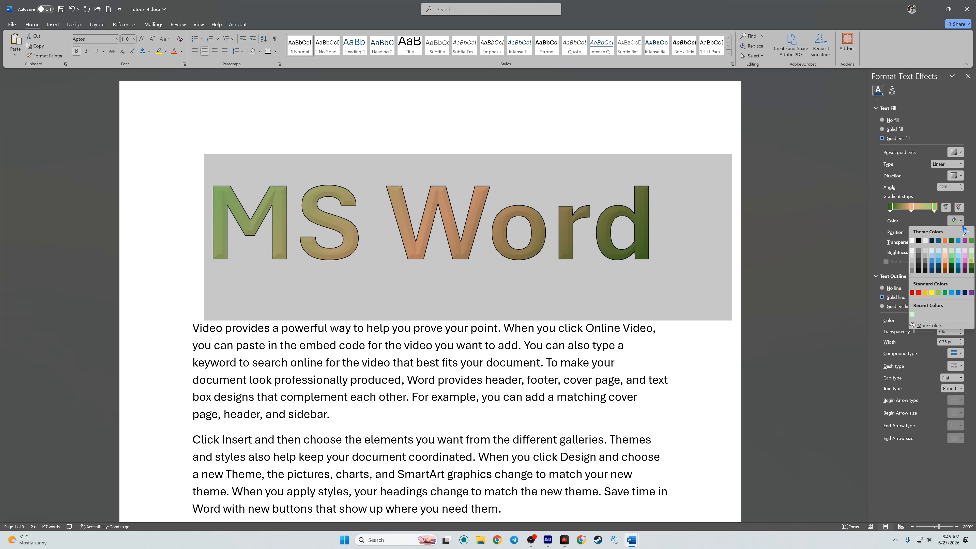
click(920, 294)
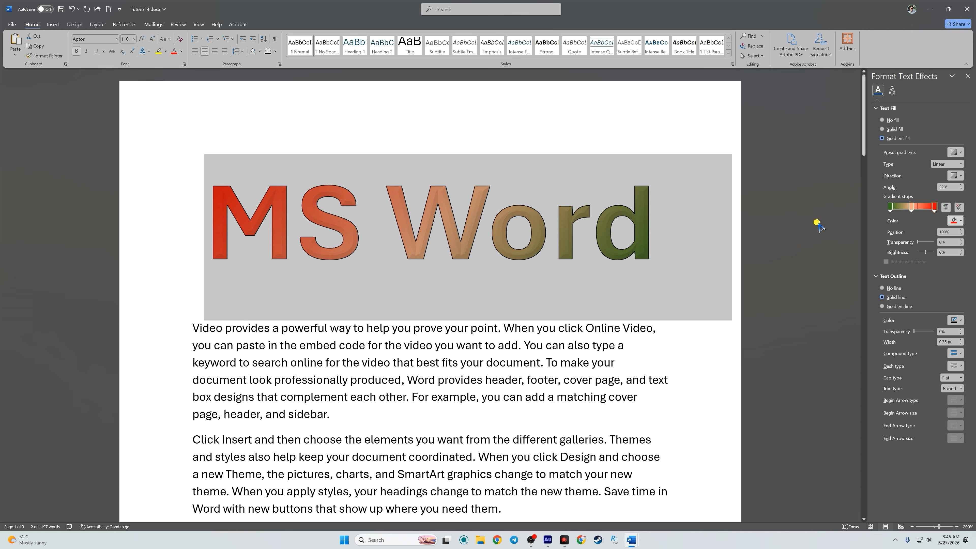
Add a light blue gradient stop at about 66% and reposition the orange and green stops
click(921, 208)
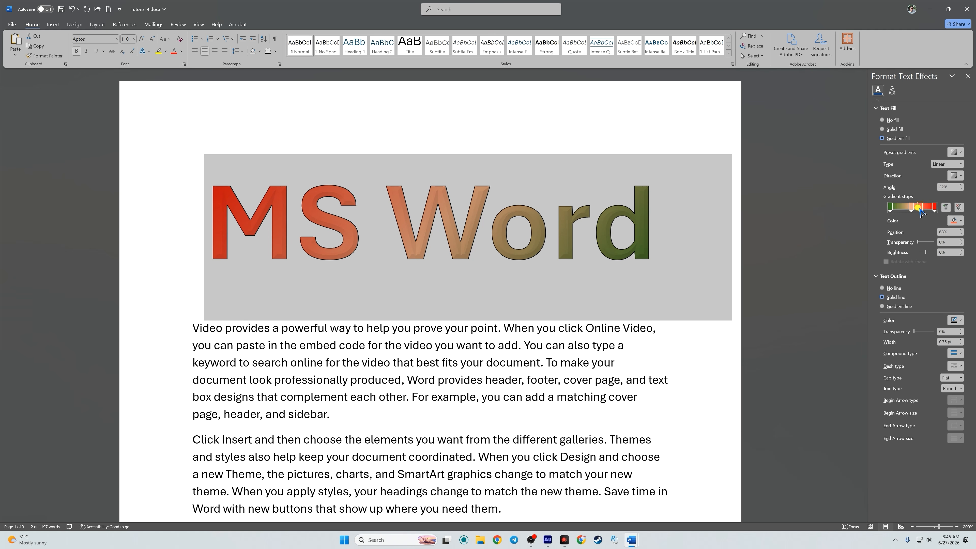
drag(912, 210, 906, 211)
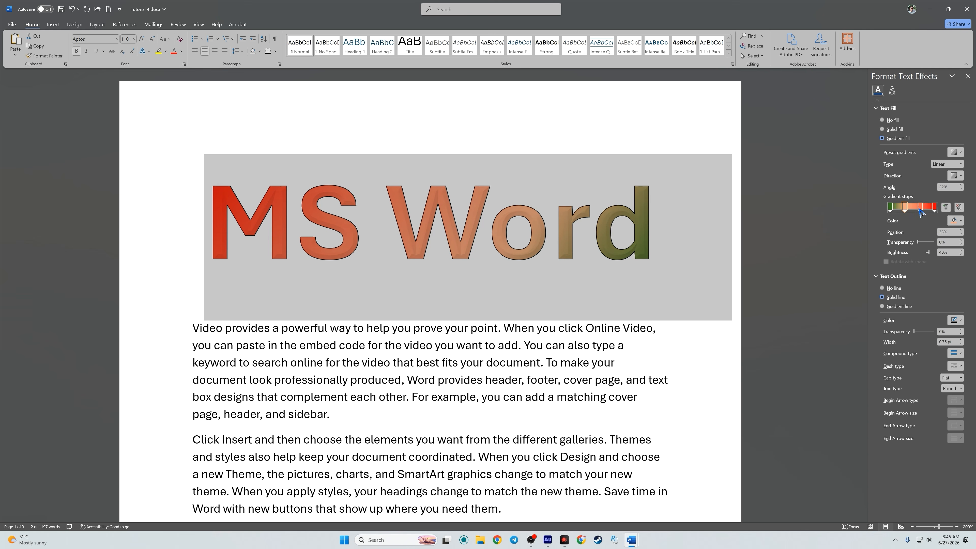
click(955, 220)
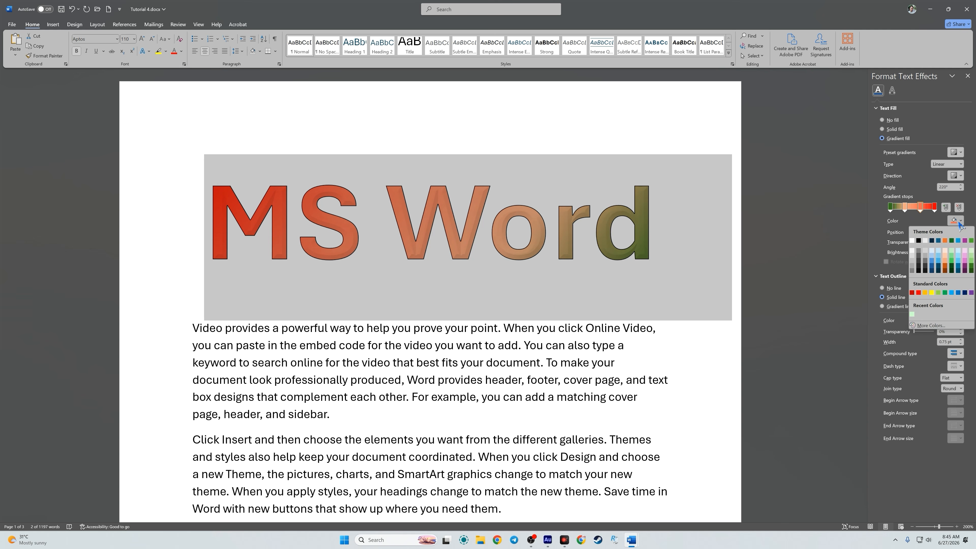
click(957, 262)
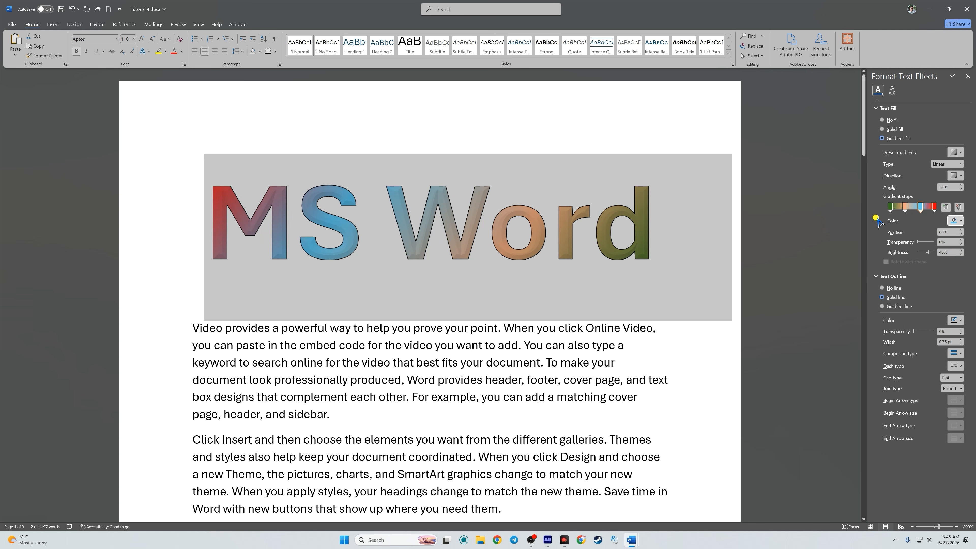
drag(890, 208, 926, 212)
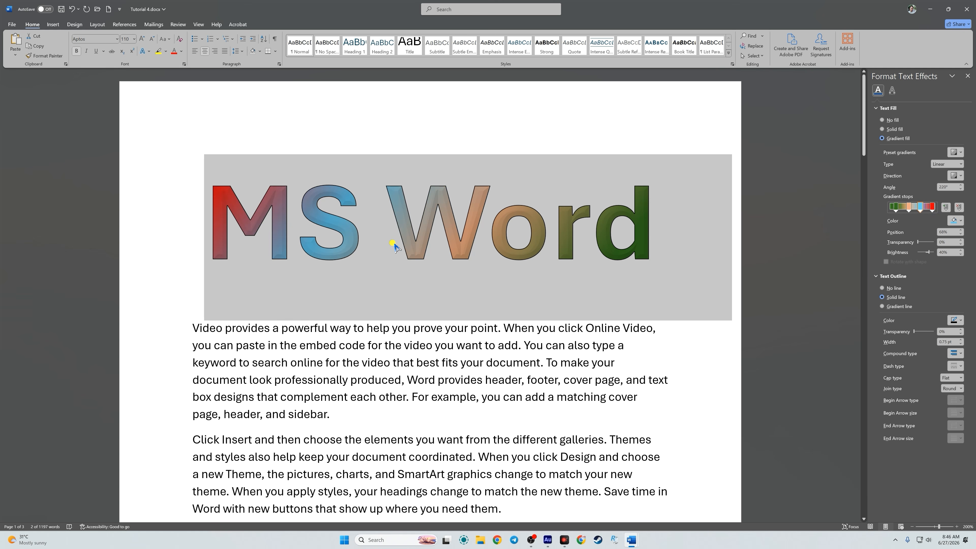
Raise the angle of the multicolour gradient by four increments, and reduce it by one
click(961, 185)
click(961, 185)
click(961, 185)
click(961, 186)
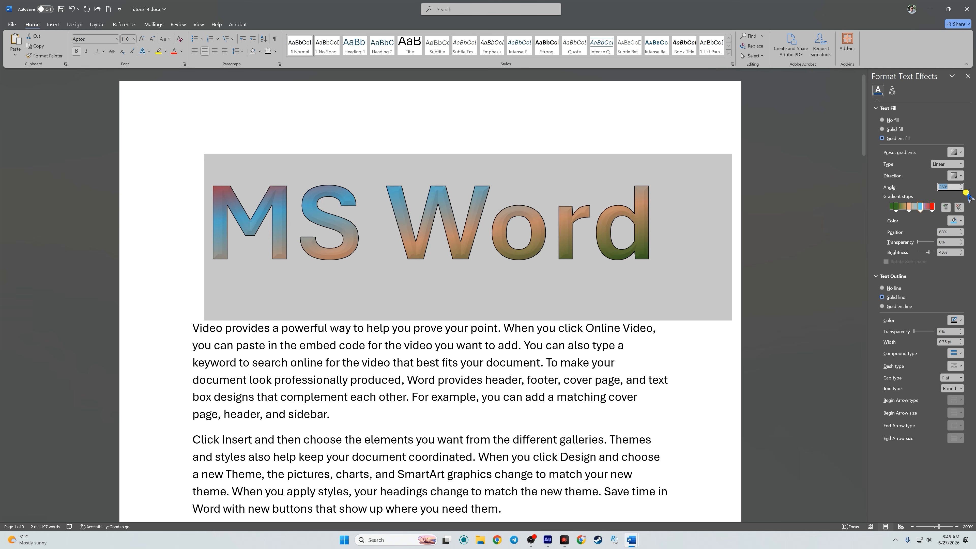
click(961, 189)
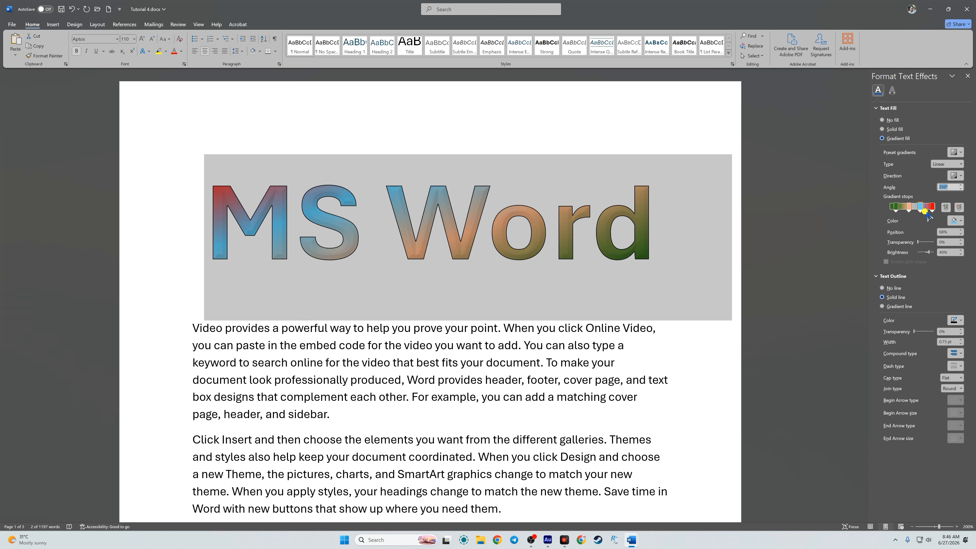
Remove the light blue gradient stop and add a new blue stop, Lighter 40%, at about 70%
click(922, 208)
click(959, 208)
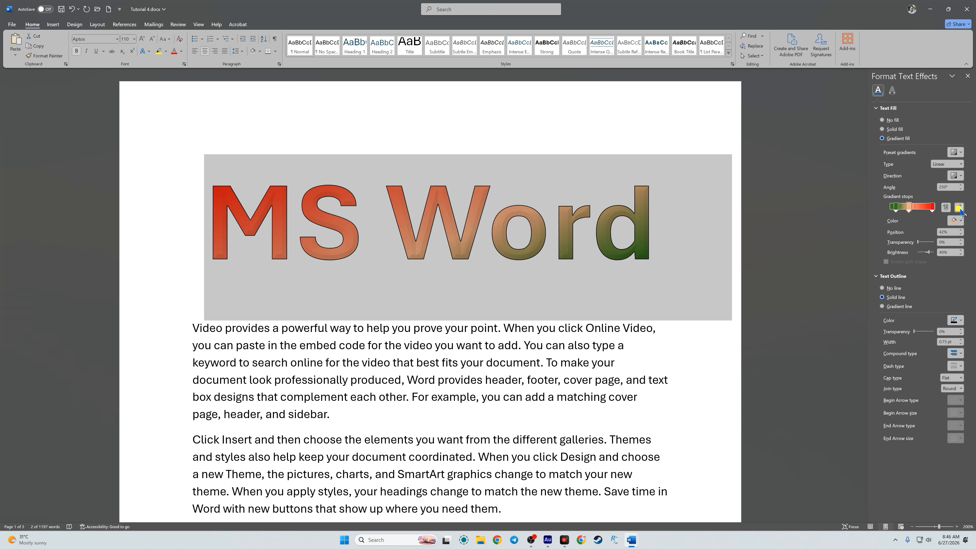
click(921, 207)
click(954, 220)
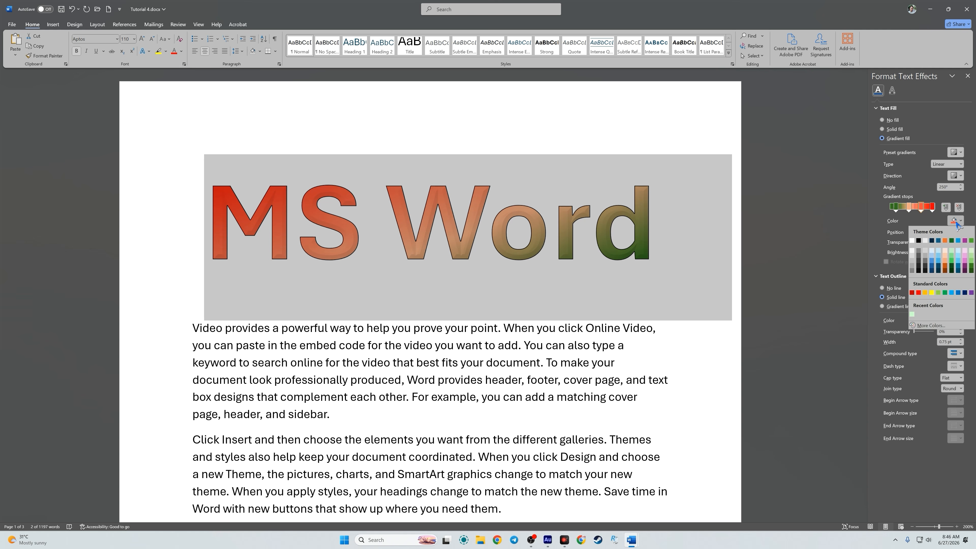
click(938, 261)
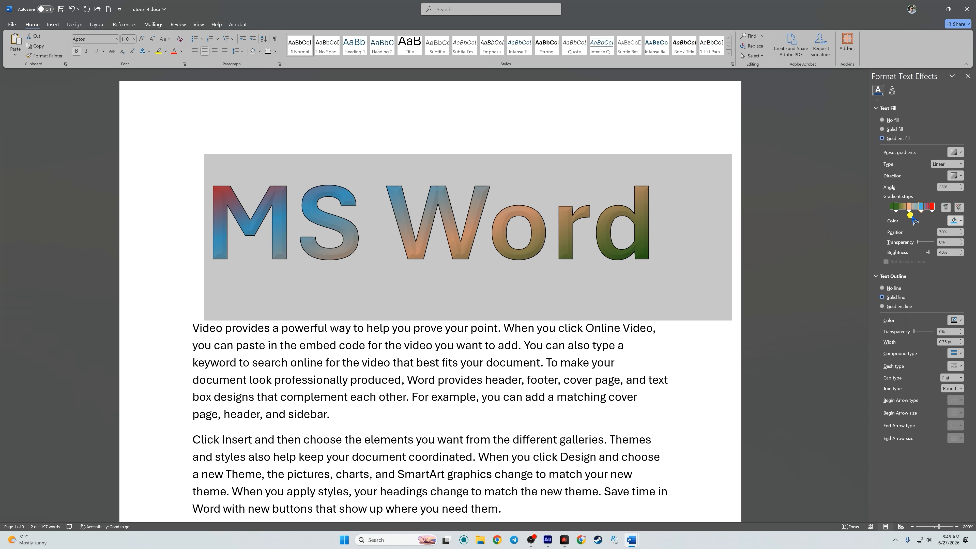
Fine-tune the orange gradient stop's position, setting it to 43%
key(Tab)
click(908, 209)
click(961, 235)
click(961, 236)
click(961, 235)
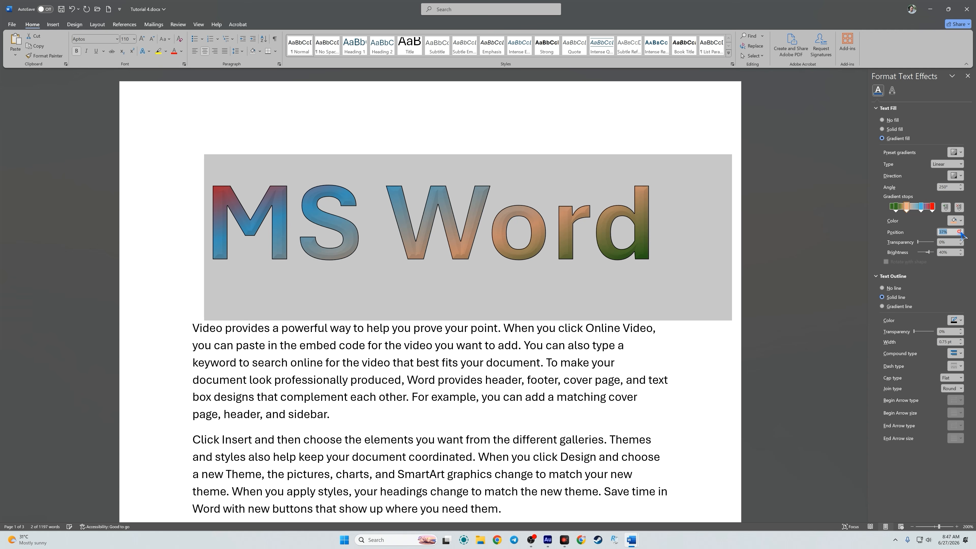
click(961, 232)
click(961, 233)
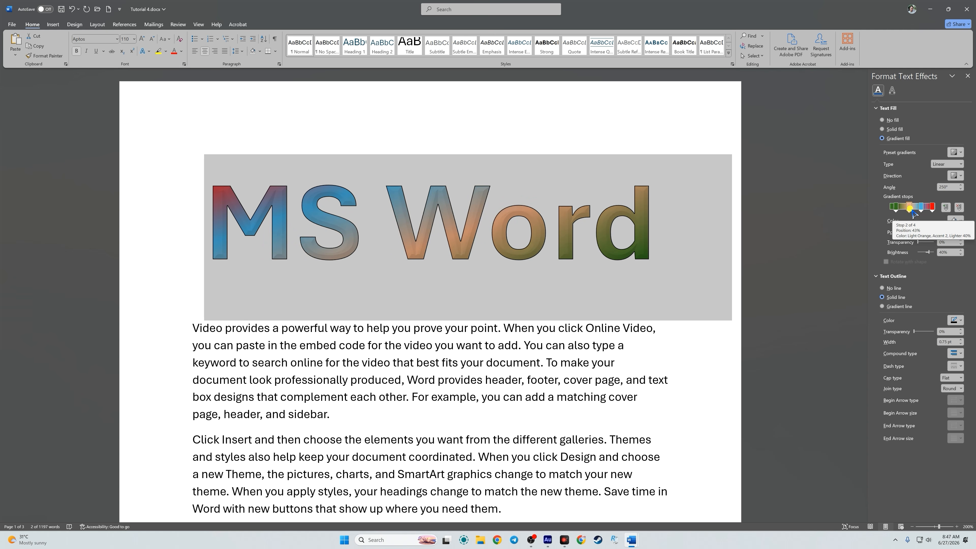
Move the orange gradient stop to 42% and reduce its brightness to about 28%
drag(912, 211, 914, 214)
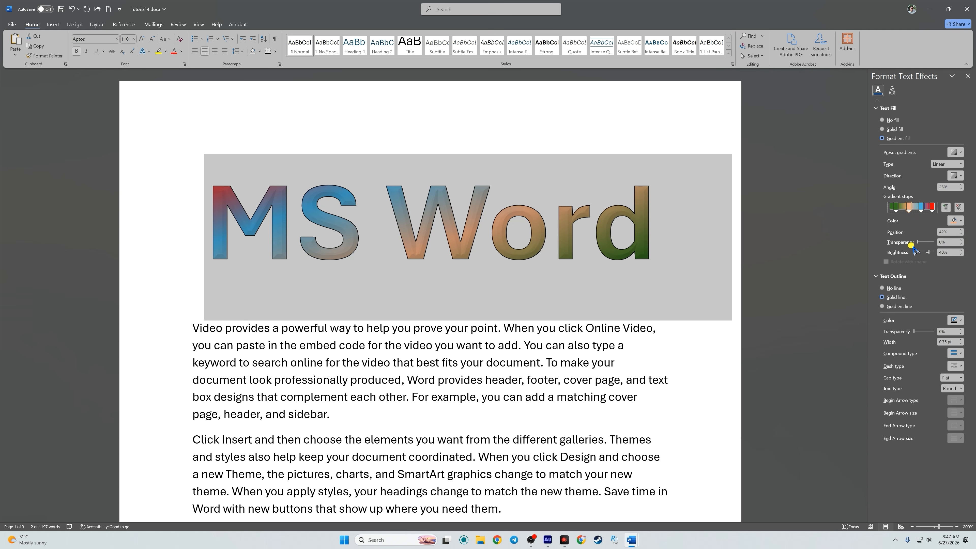
click(925, 243)
mouse_move(926, 247)
mouse_down()
mouse_move(937, 248)
mouse_move(927, 252)
mouse_up()
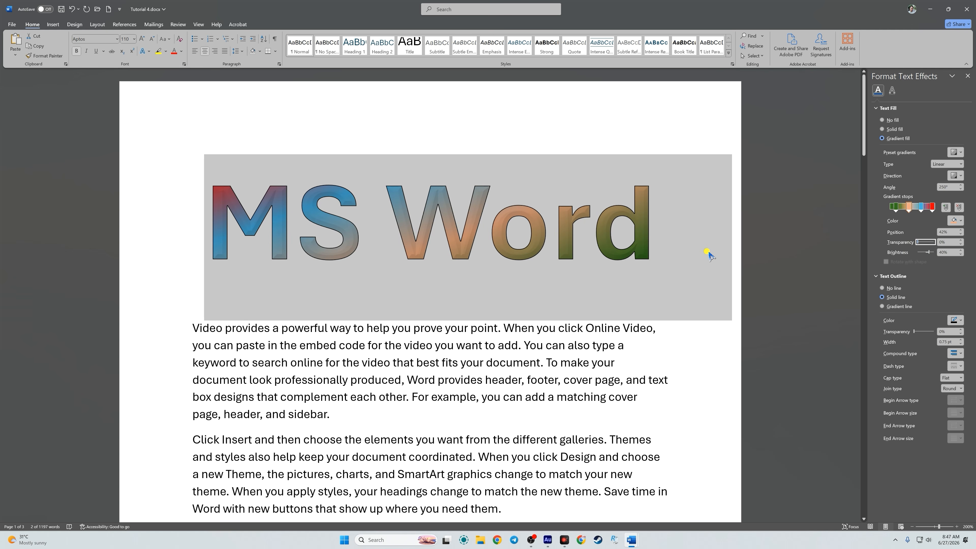
drag(928, 252, 932, 261)
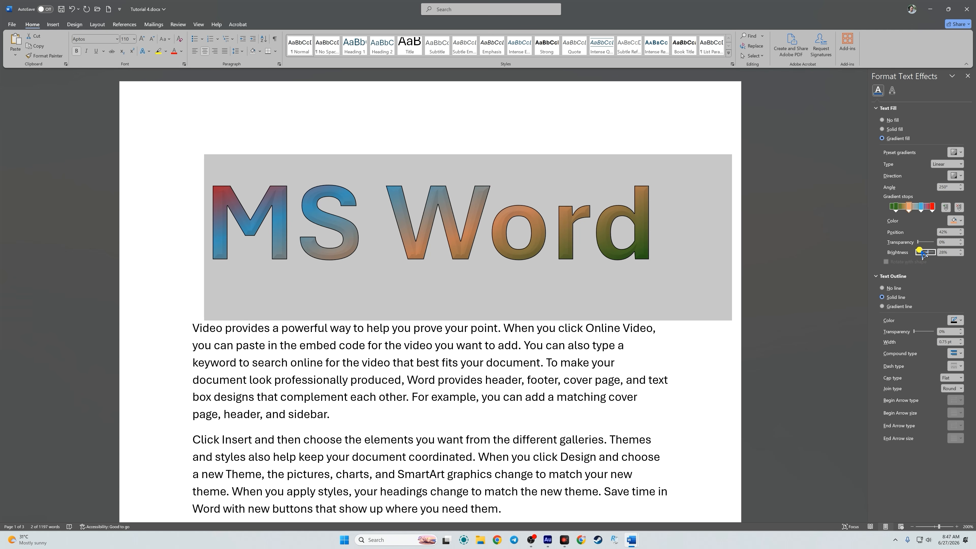
Remove the blue gradient stop and move the green gradient stop to 21%
click(921, 208)
click(959, 209)
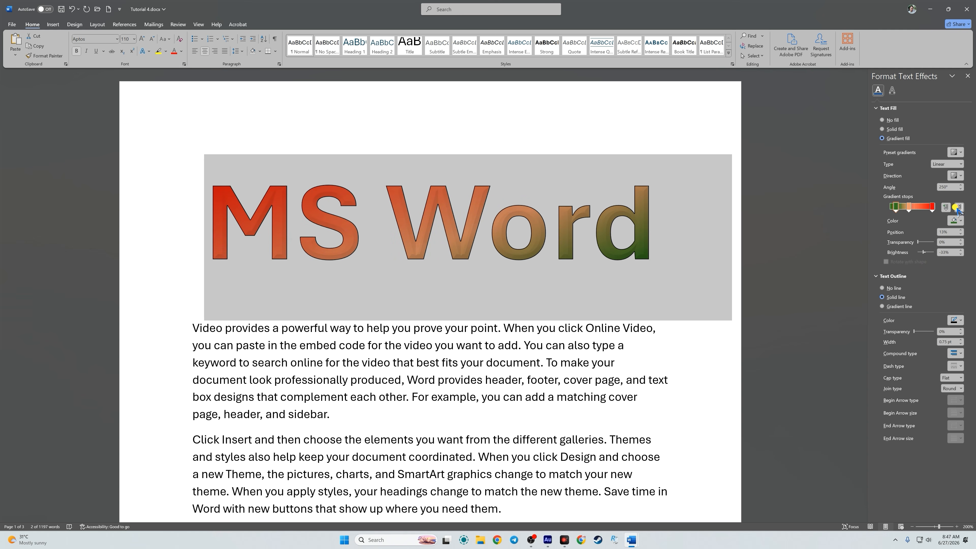
drag(897, 210, 901, 211)
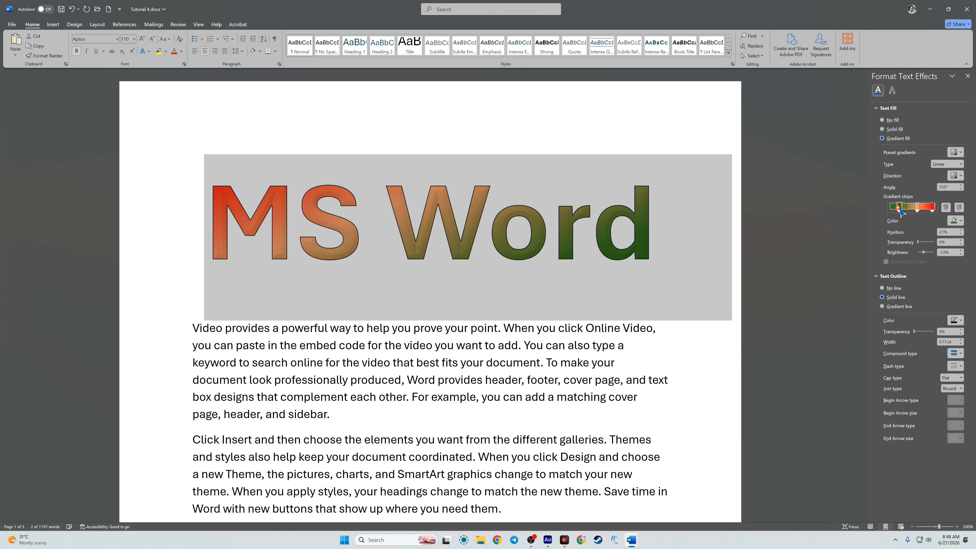
Collapse the text fill settings and compare the No line, Solid line and Gradient line text outlines, ending on Solid line
click(878, 108)
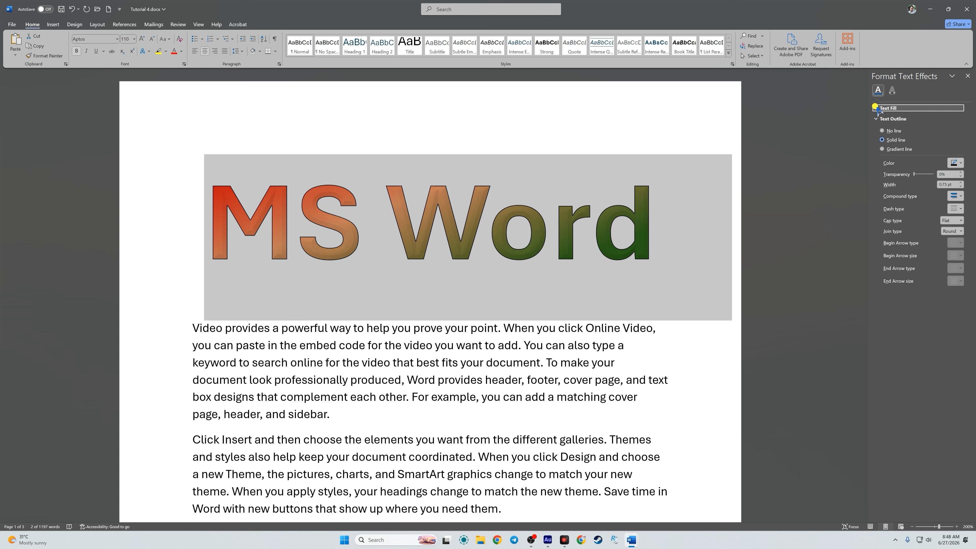
click(878, 109)
click(878, 108)
click(895, 131)
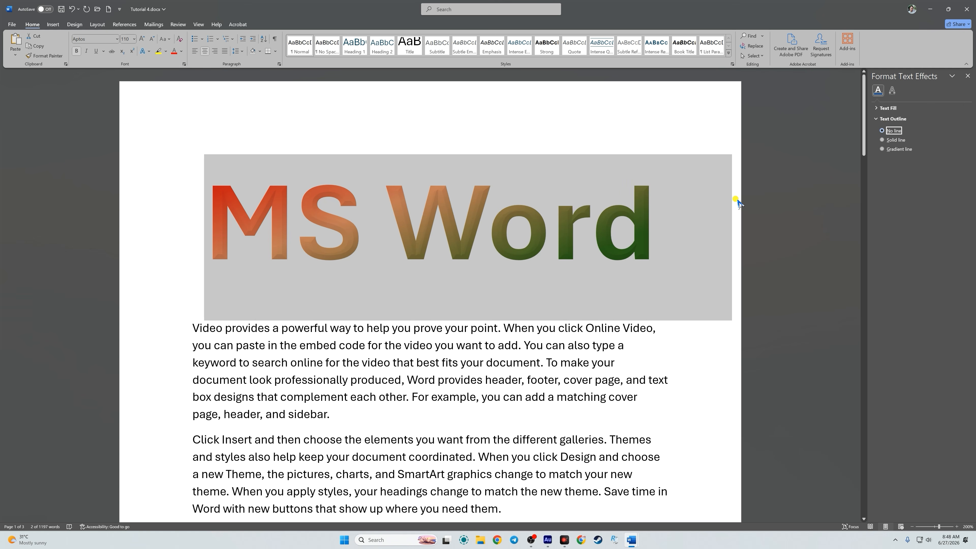
click(884, 140)
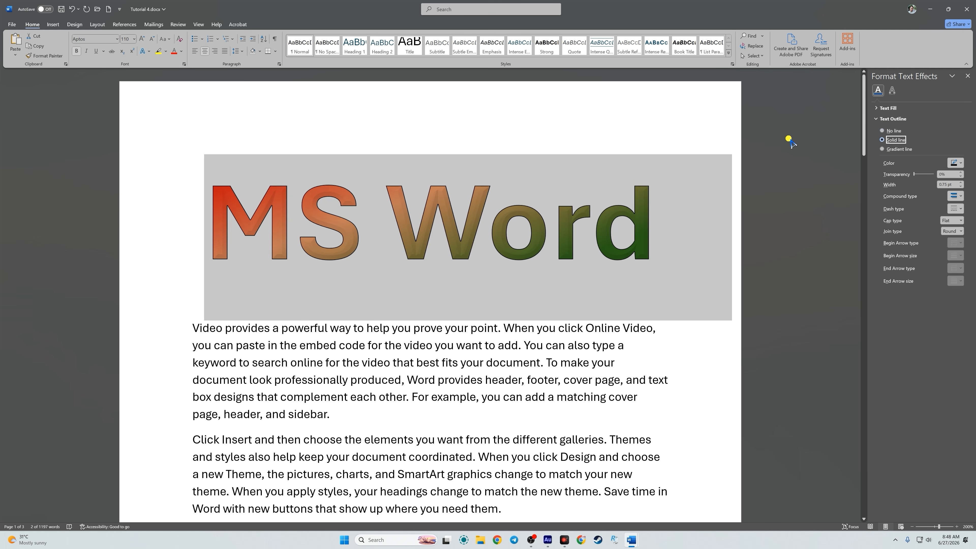
click(882, 150)
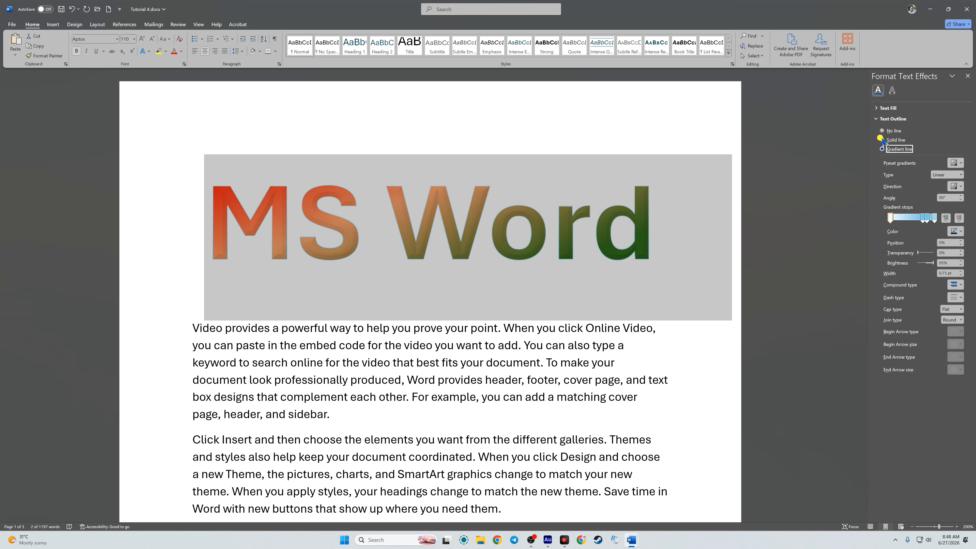
click(883, 140)
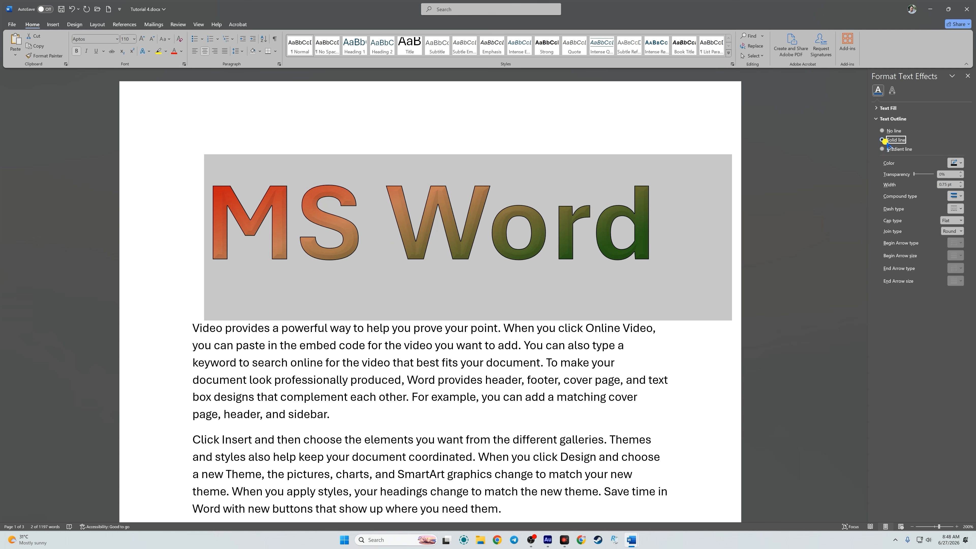
View the outline colour choices, then try a slight outline transparency and return it to 0%
click(958, 162)
click(958, 162)
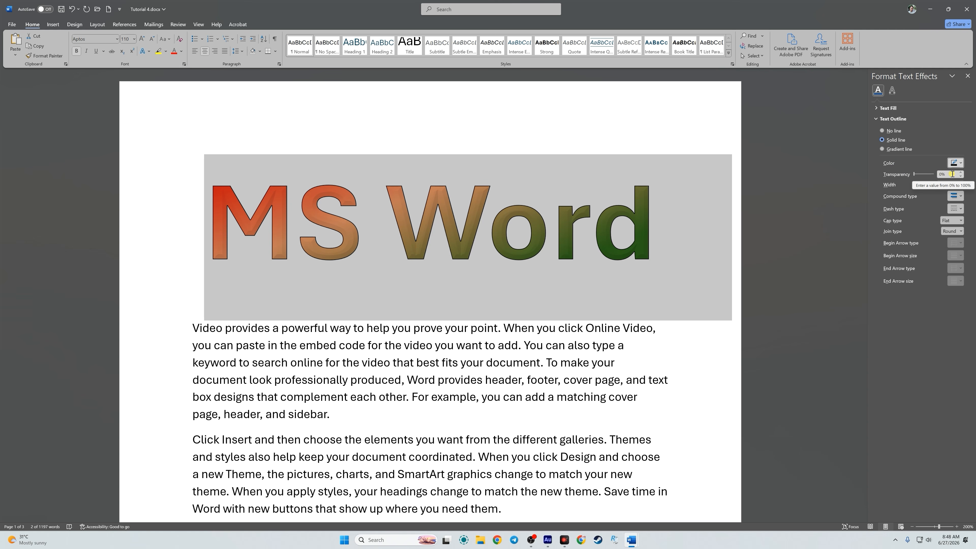
click(922, 176)
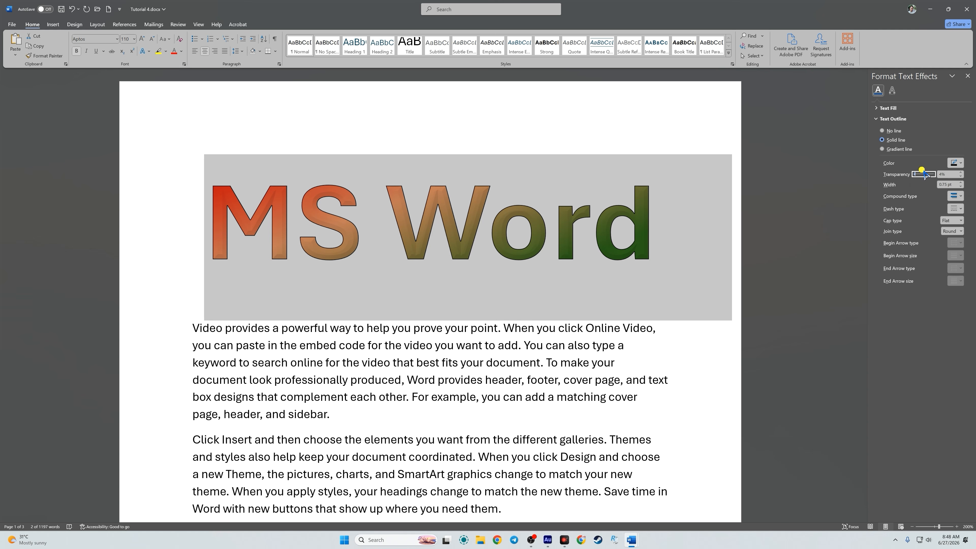
mouse_move(916, 174)
mouse_down()
mouse_move(937, 177)
mouse_move(912, 185)
mouse_up()
Increase the heading's solid outline width to 3 pt, keeping its transparency at 0%
click(961, 183)
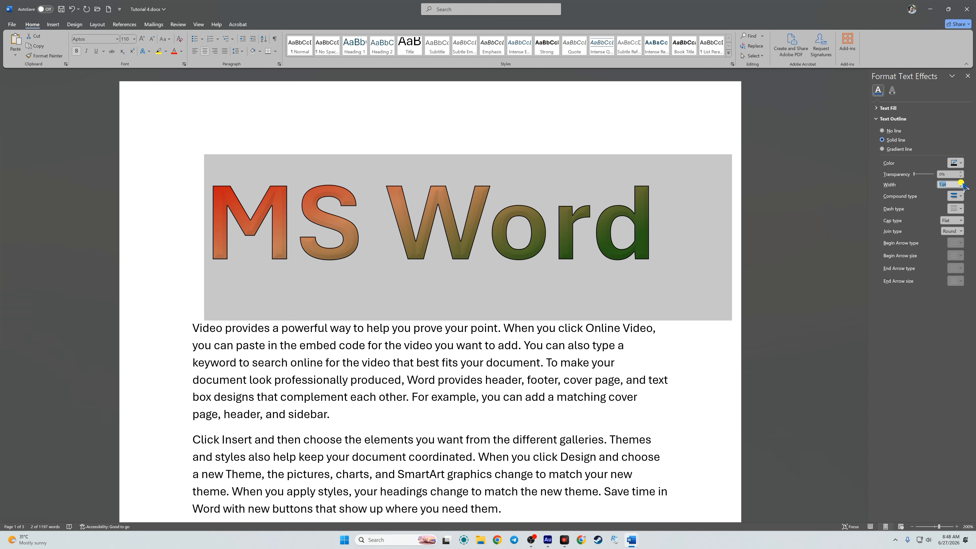
click(961, 187)
click(960, 182)
click(961, 182)
click(961, 183)
click(960, 182)
click(960, 183)
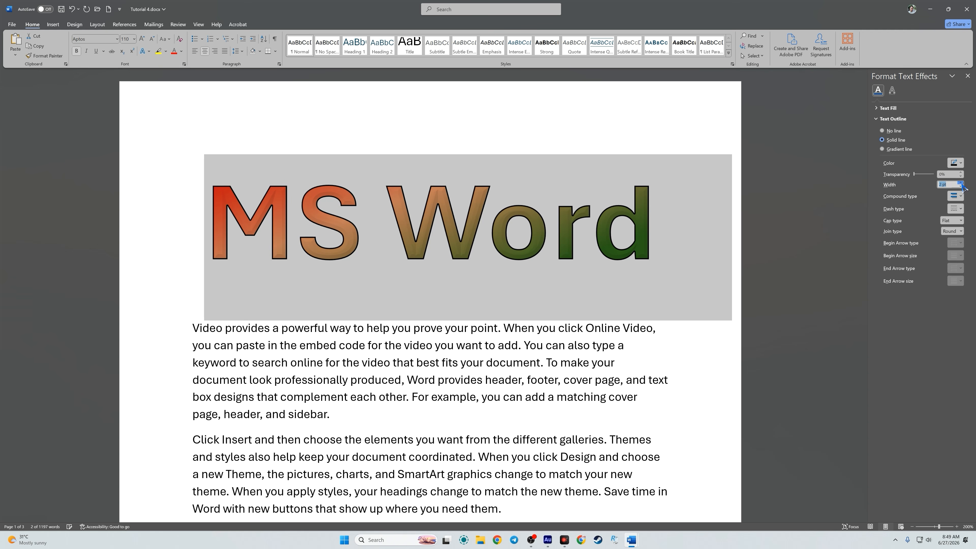
click(961, 182)
click(961, 183)
click(960, 183)
click(961, 182)
click(961, 183)
click(961, 183)
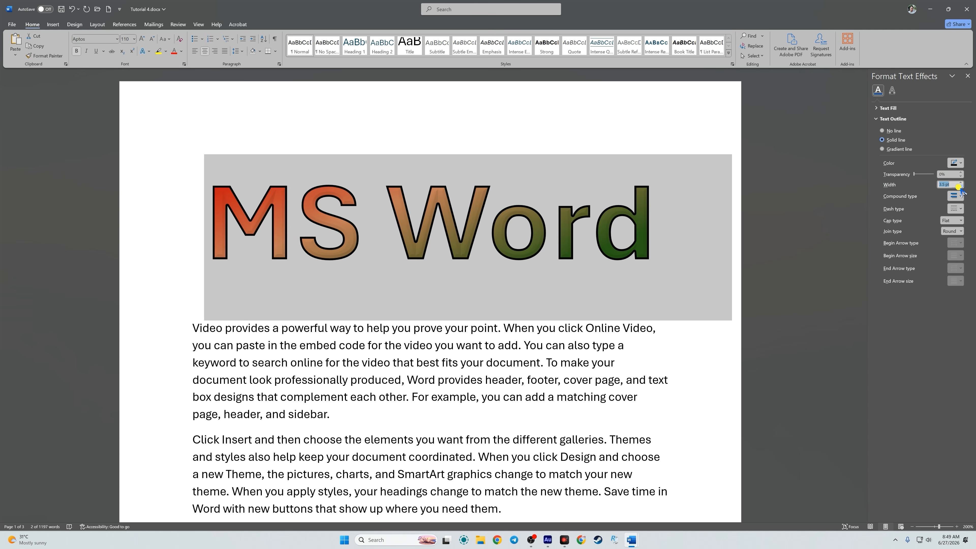
click(961, 187)
click(960, 187)
click(961, 187)
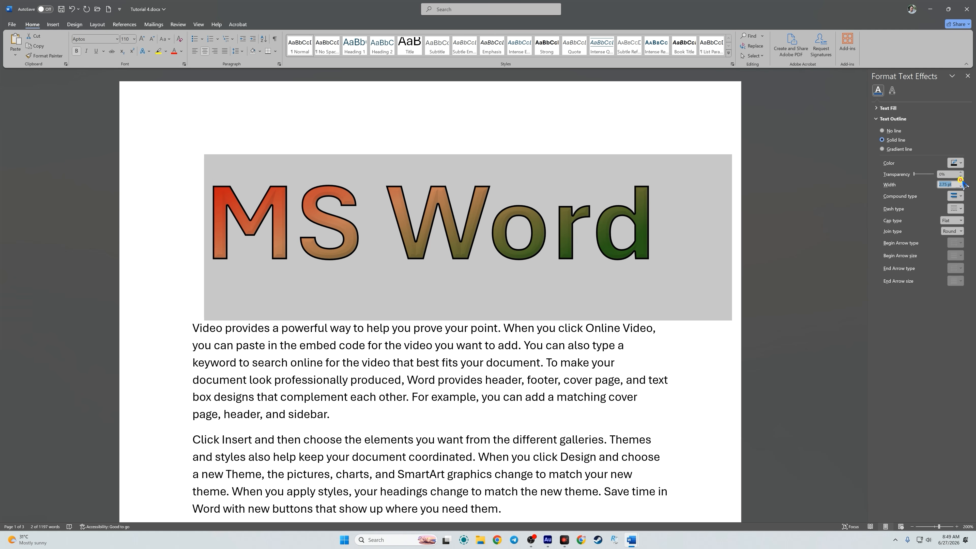
click(960, 182)
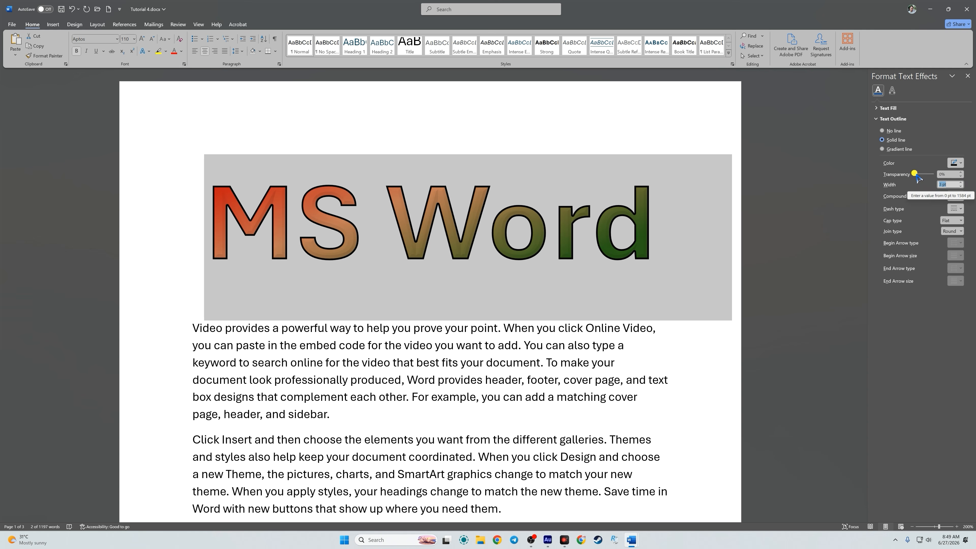
mouse_move(916, 175)
mouse_down()
mouse_move(930, 174)
mouse_move(907, 185)
mouse_up()
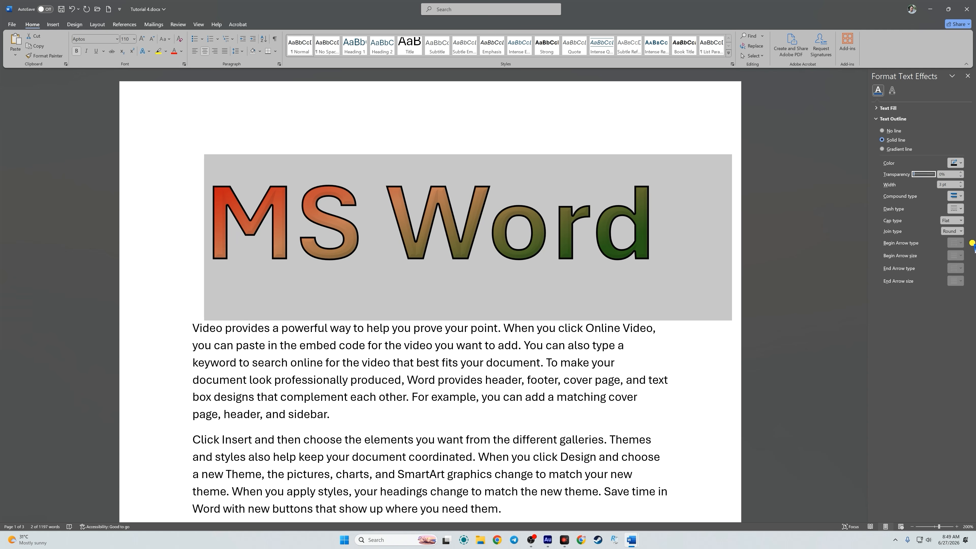
Try the double and the two thick-and-thin compound types on the outline, and return it to a single line
click(956, 196)
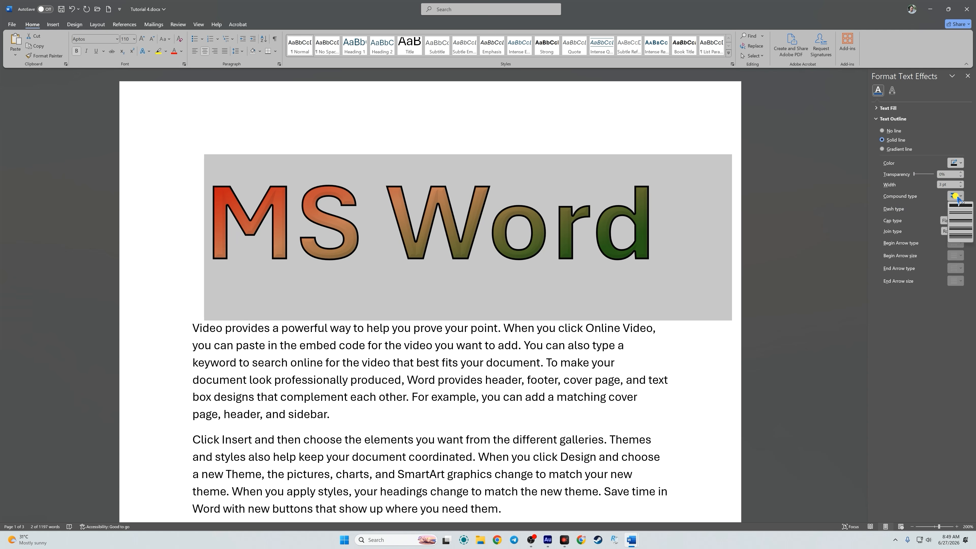
click(959, 212)
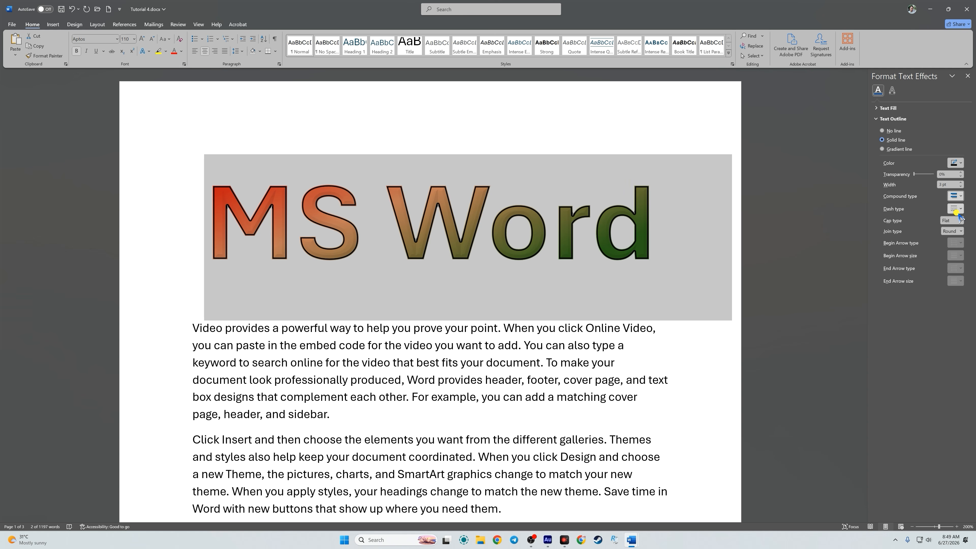
click(958, 198)
click(963, 221)
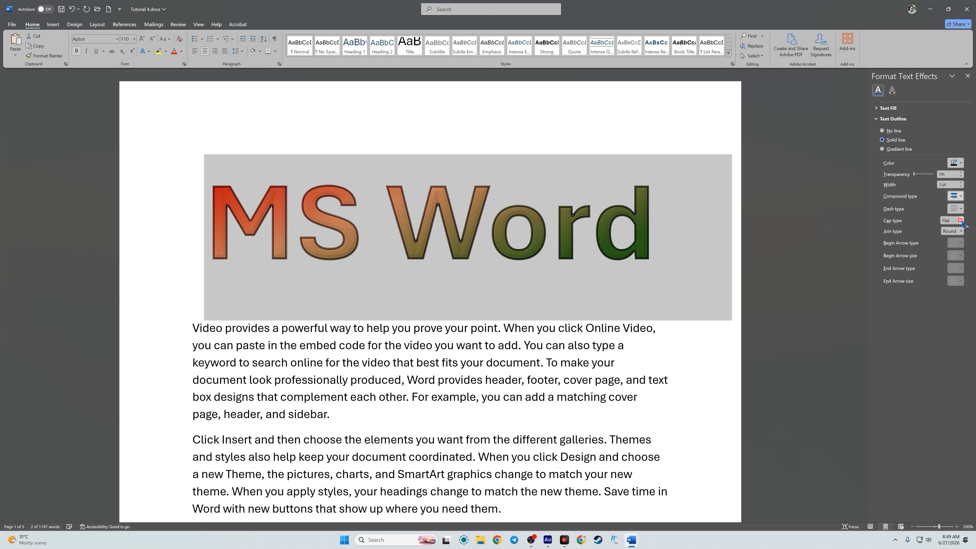
click(960, 198)
click(962, 230)
click(960, 198)
click(961, 208)
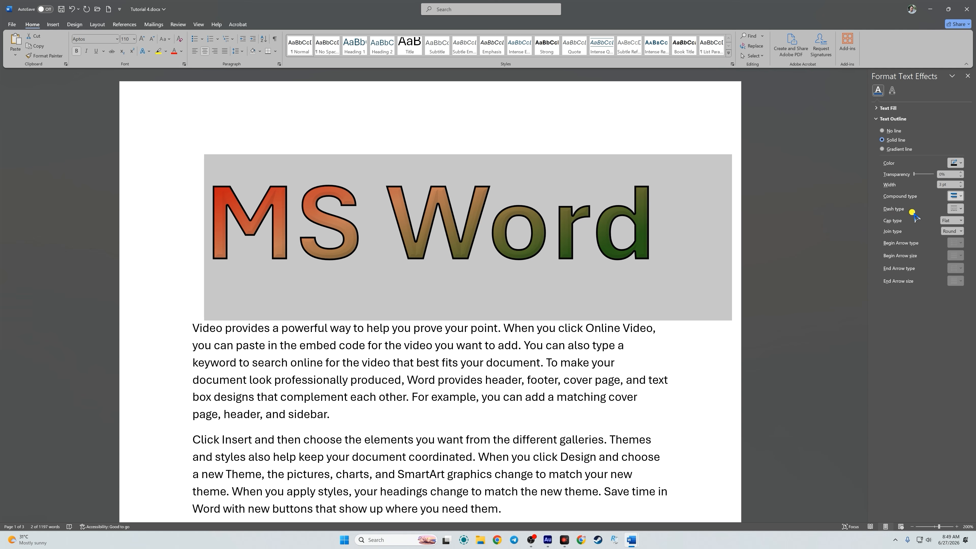
Try dotted and short-dash styles on the heading's outline, ending with a long-dash style
click(958, 211)
click(955, 222)
click(955, 208)
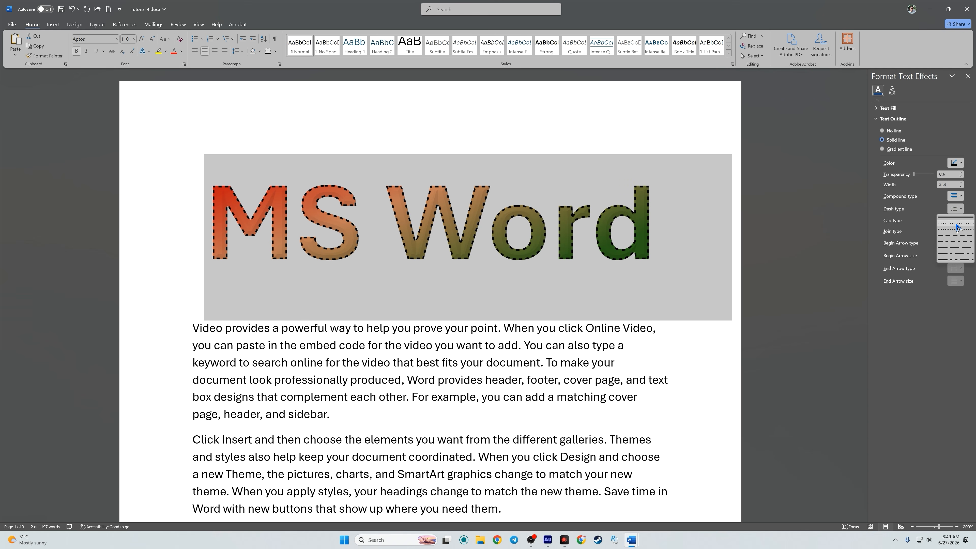
click(954, 237)
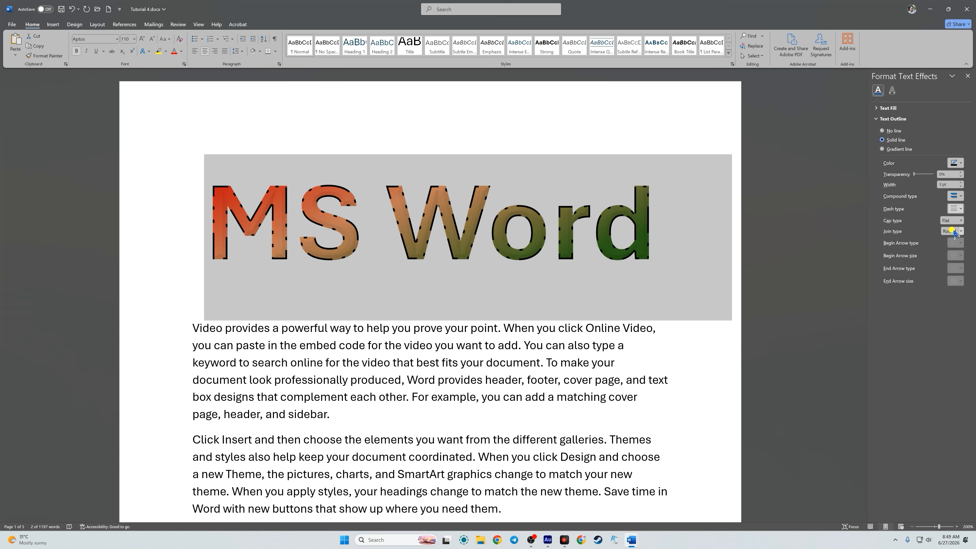
click(968, 207)
click(951, 232)
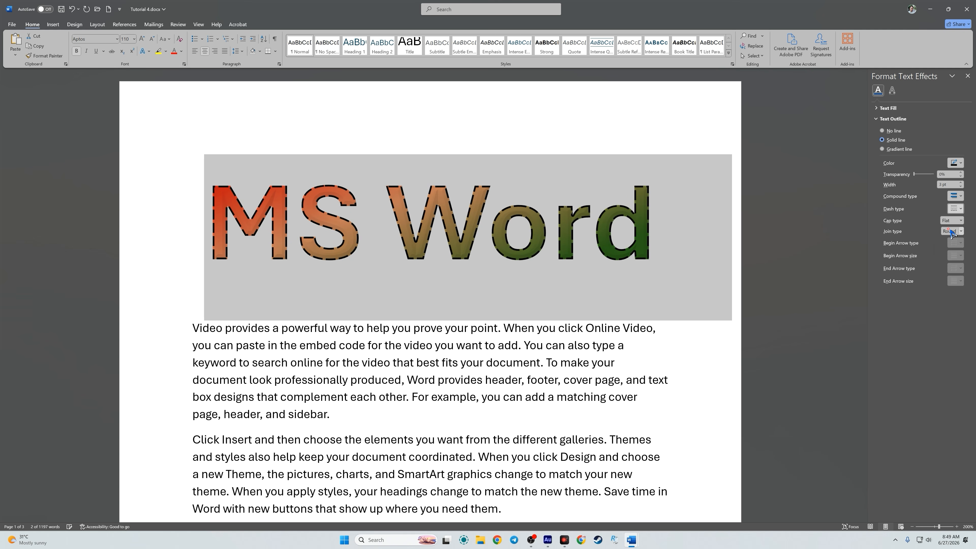
click(956, 209)
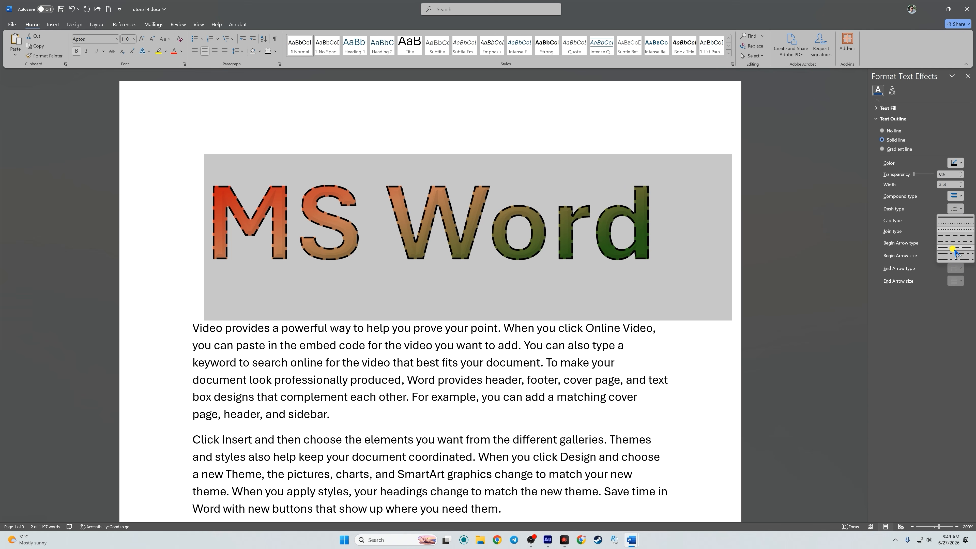
click(956, 254)
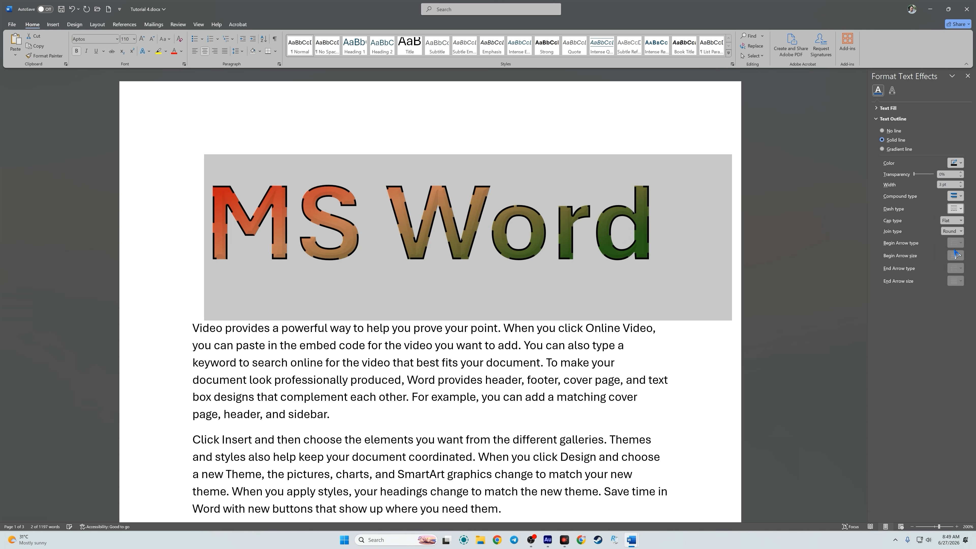
Apply the Round cap type to the dashed outline and compare it with Square at a closer zoom
click(955, 222)
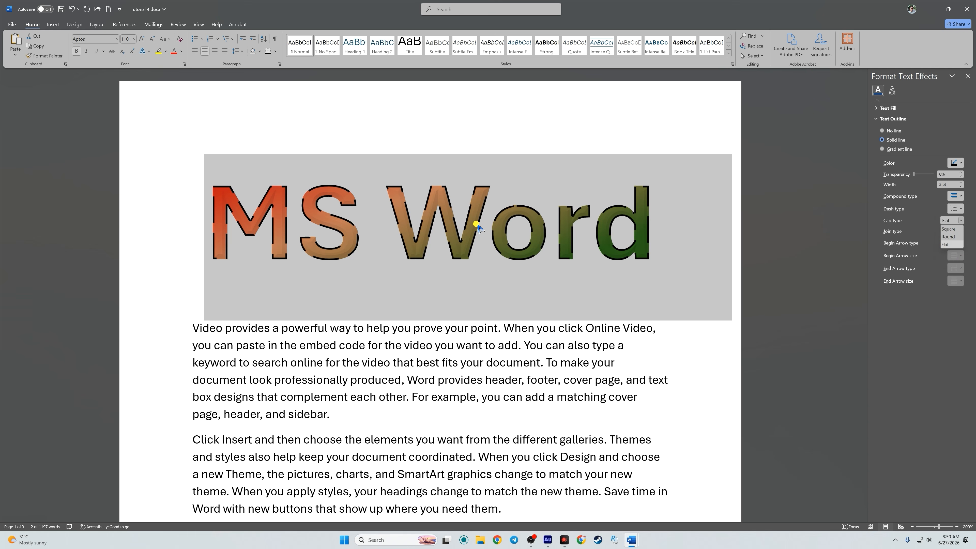
click(953, 237)
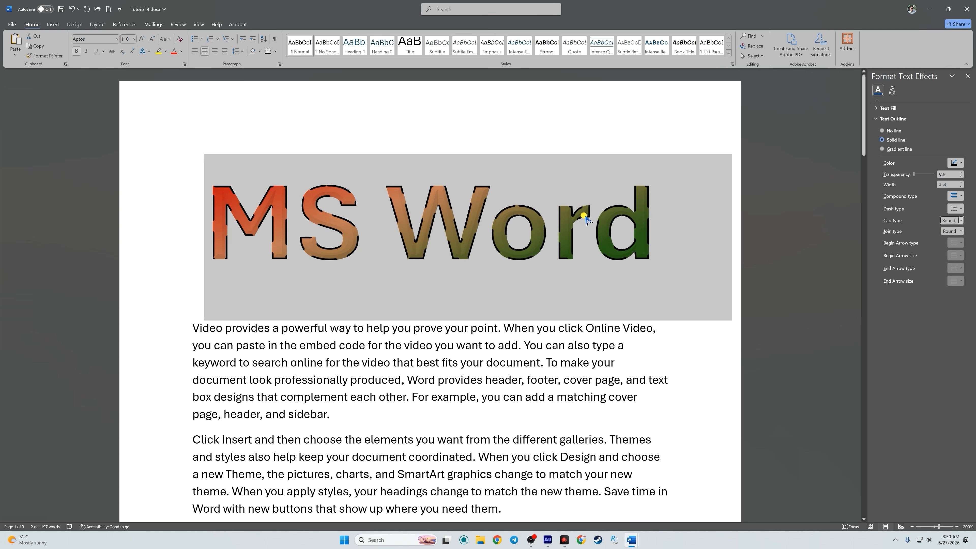
drag(942, 526, 947, 527)
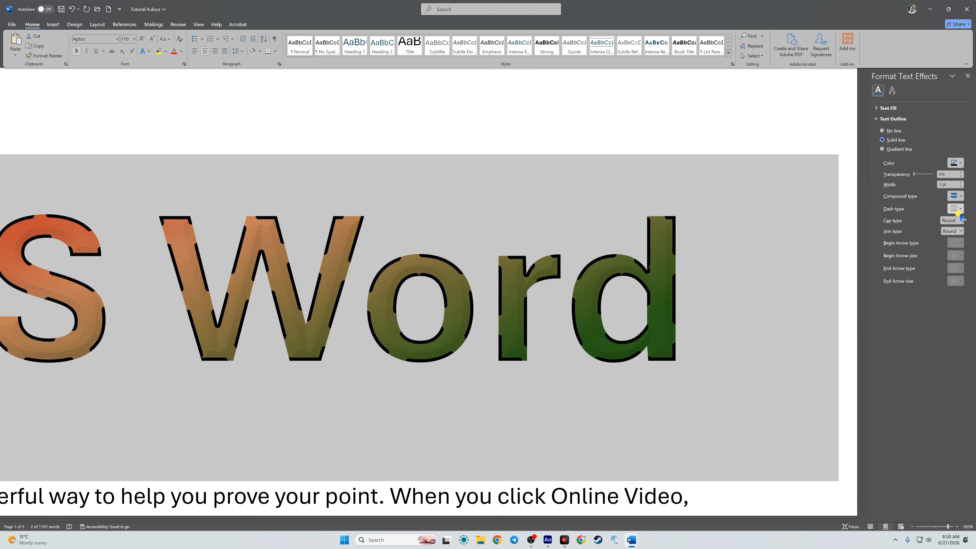
click(960, 220)
click(955, 235)
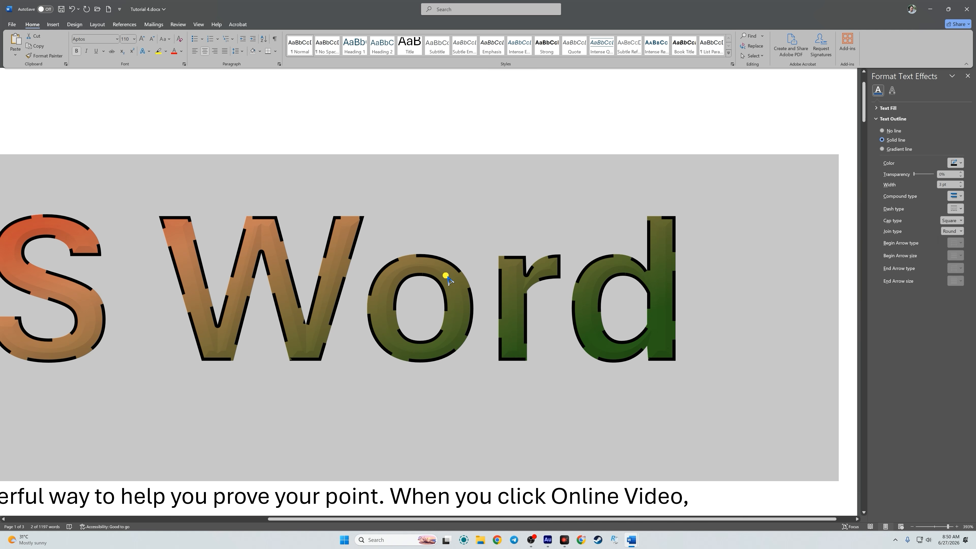
Set both the cap type and the join type of the dashed outline to Round
click(961, 221)
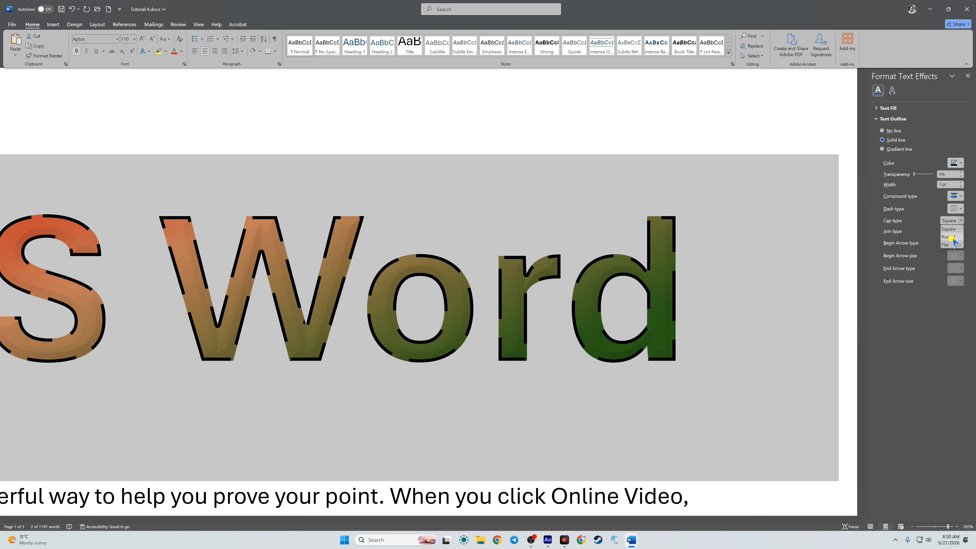
click(950, 237)
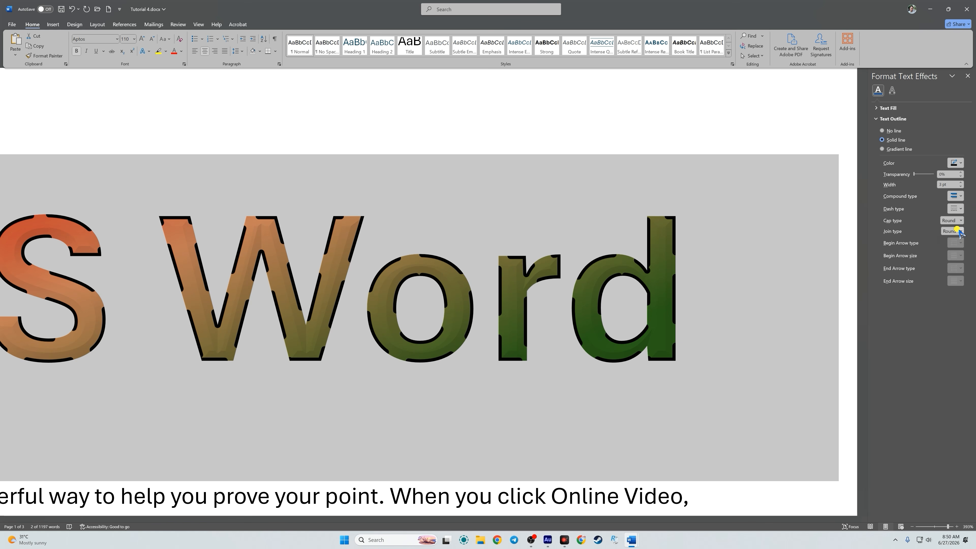
click(959, 231)
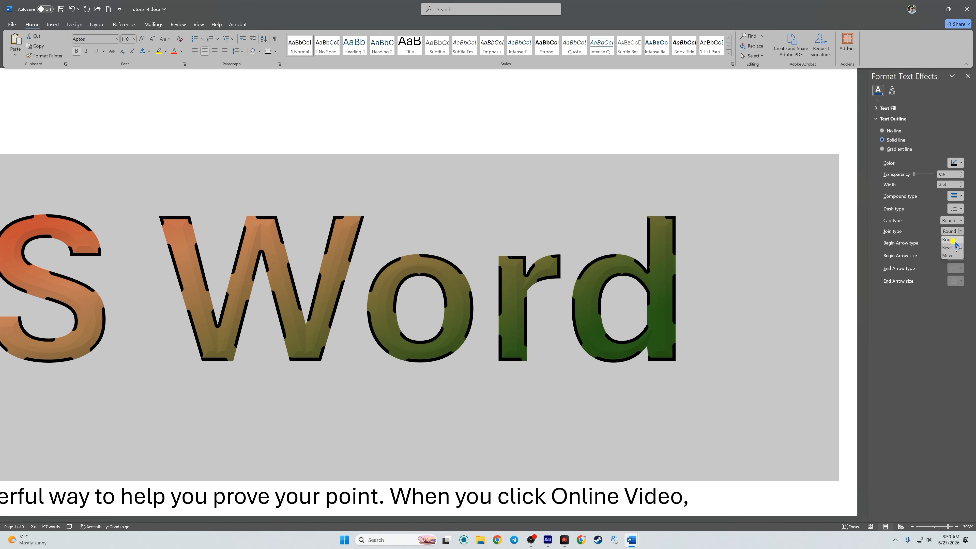
click(952, 240)
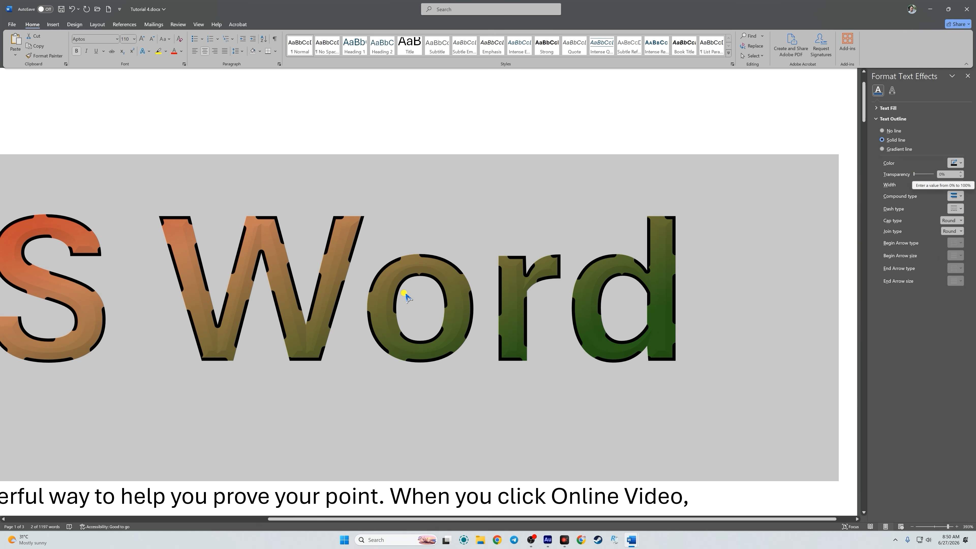
Reselect the whole MS Word heading and switch its text outline to a gradient line
drag(948, 526, 909, 519)
click(701, 230)
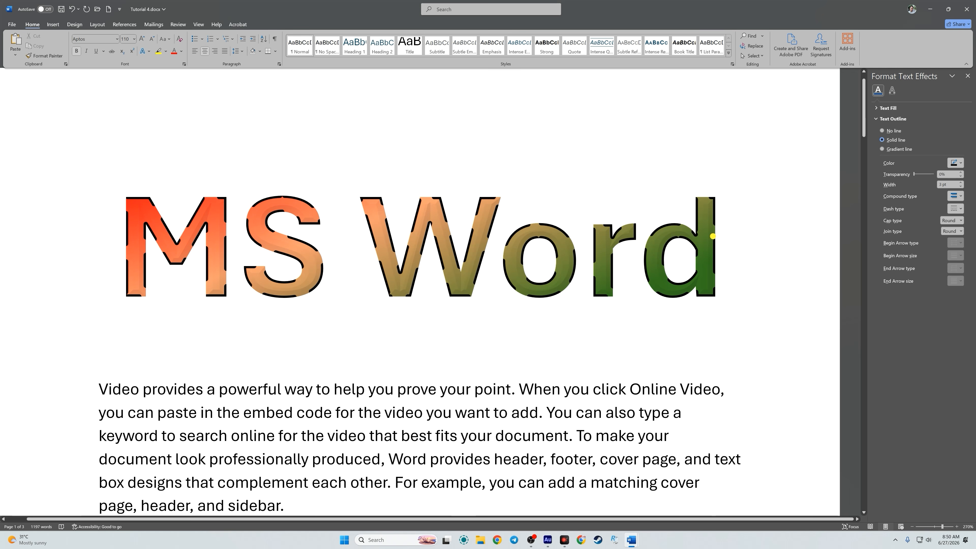
drag(713, 234, 206, 229)
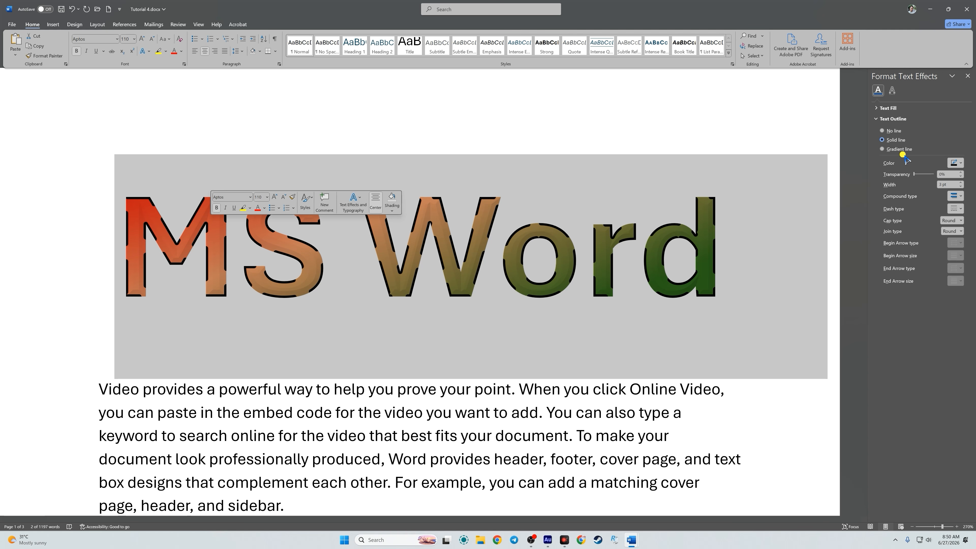
click(891, 150)
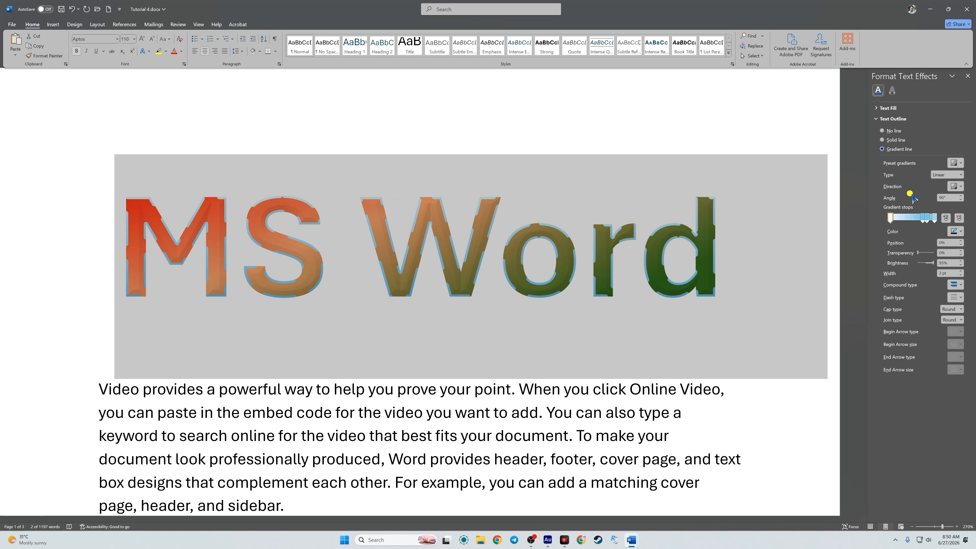
Remove the two surplus end stops from the outline gradient and move the remaining end stop to 91%
click(935, 220)
click(958, 218)
click(959, 218)
drag(926, 220, 933, 225)
Colour the outline gradient's 91% stop theme orange and set its transparency to about 28%
click(960, 231)
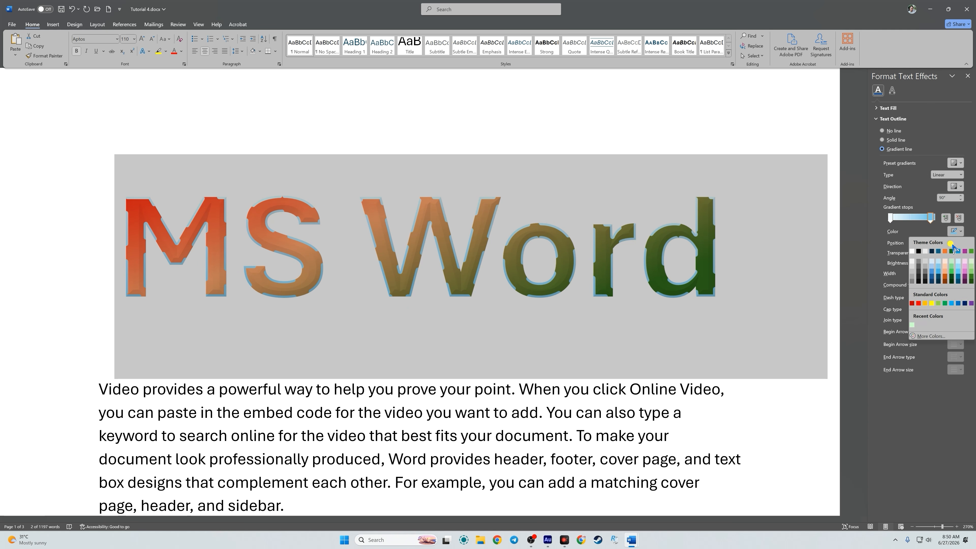
click(945, 251)
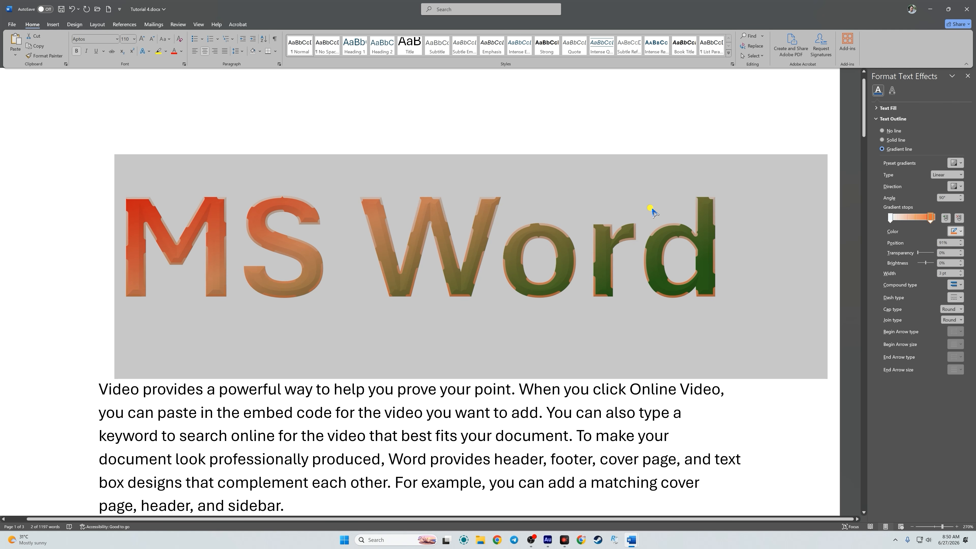
drag(922, 254, 924, 257)
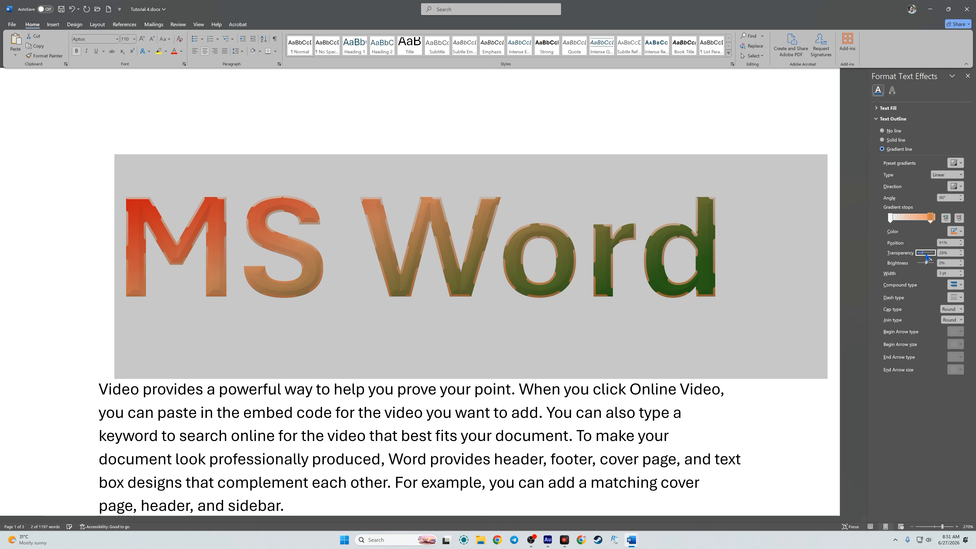
Recolour the outline gradient's first stop light blue and set the orange stop's transparency to 61%
click(890, 218)
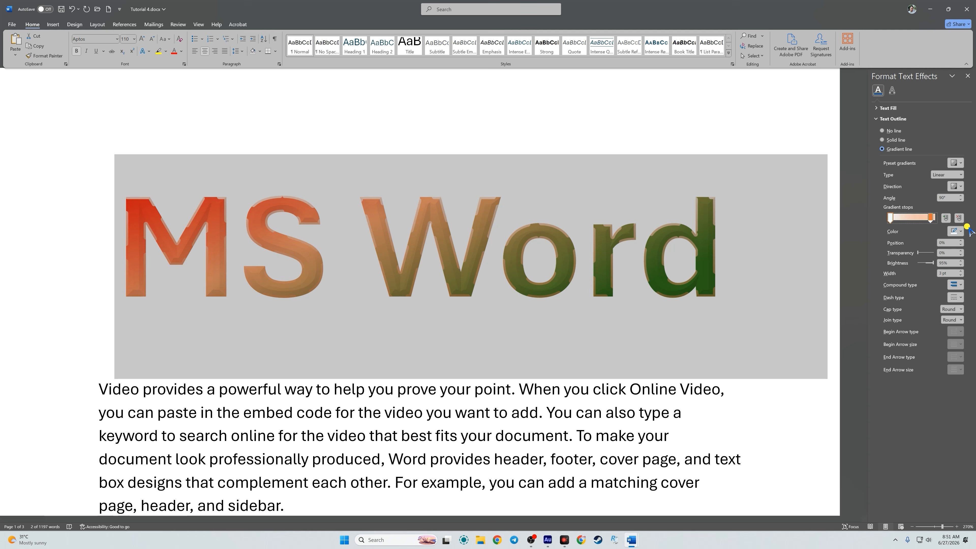
click(960, 231)
click(940, 266)
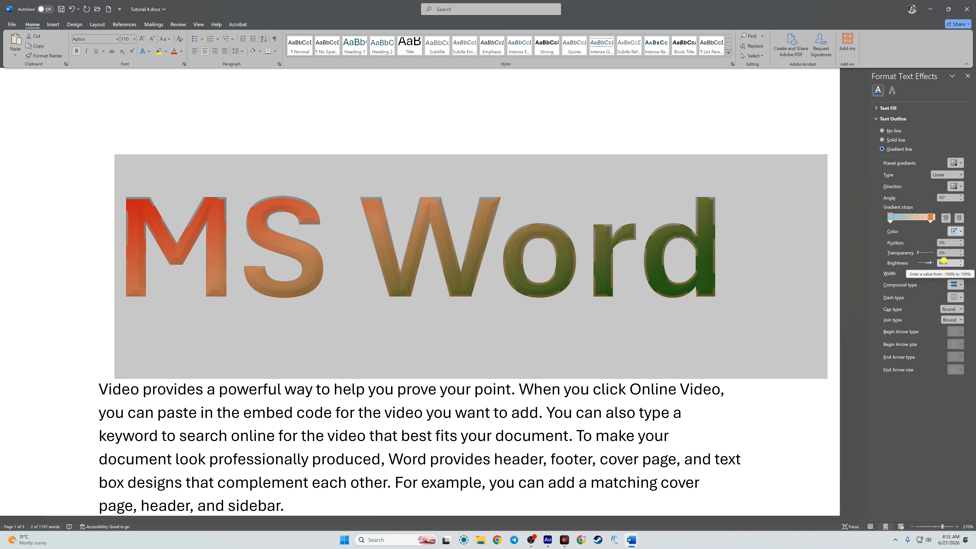
click(931, 218)
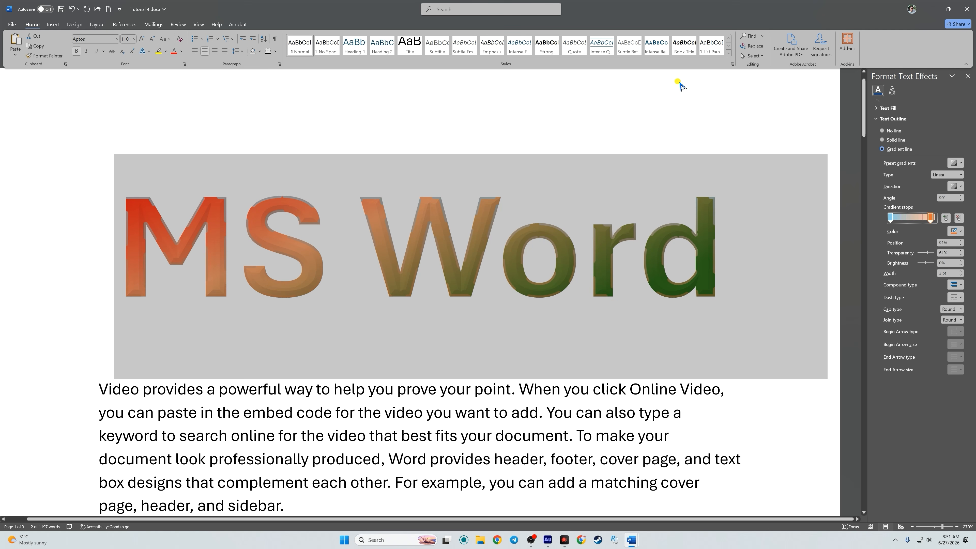
Switch from the fill and outline settings to the heading's text effects and expand the Shadow options
click(893, 116)
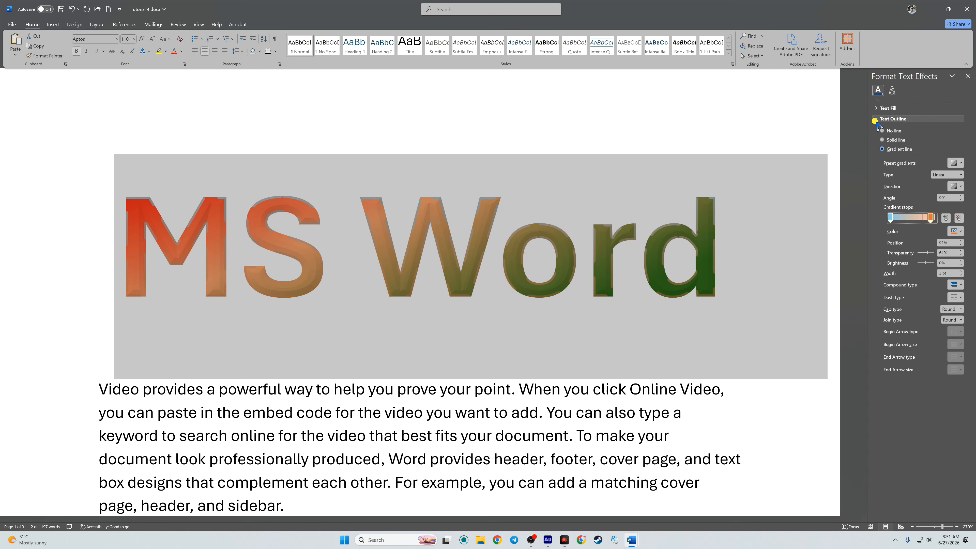
click(892, 91)
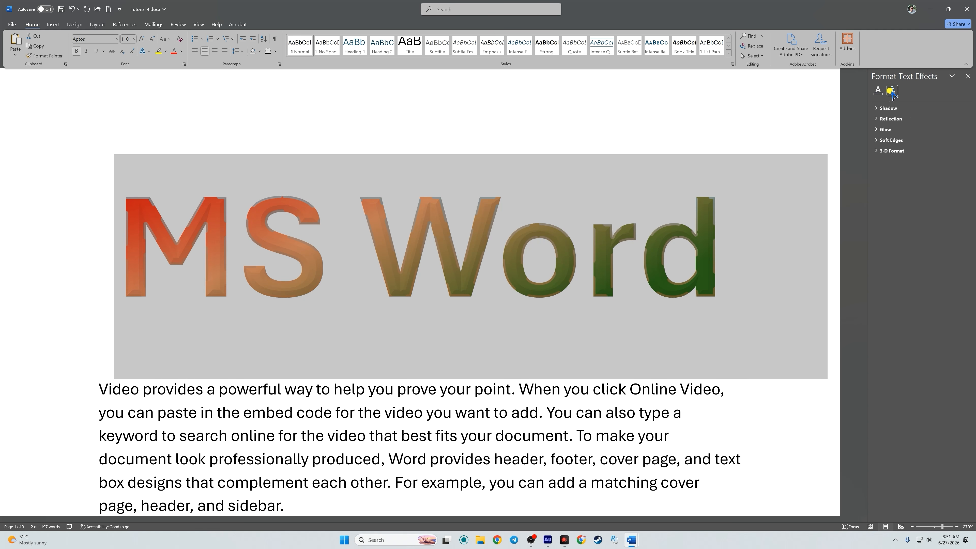
click(877, 90)
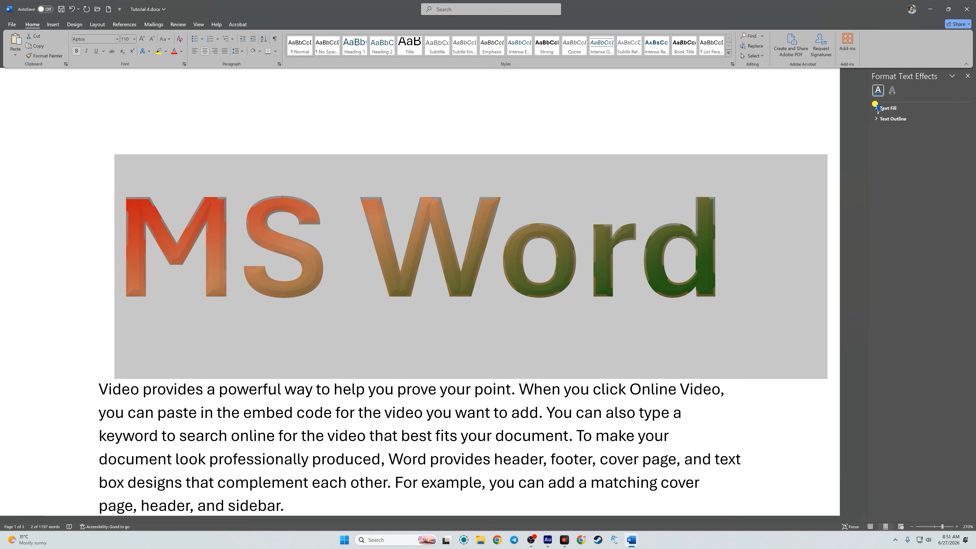
click(892, 91)
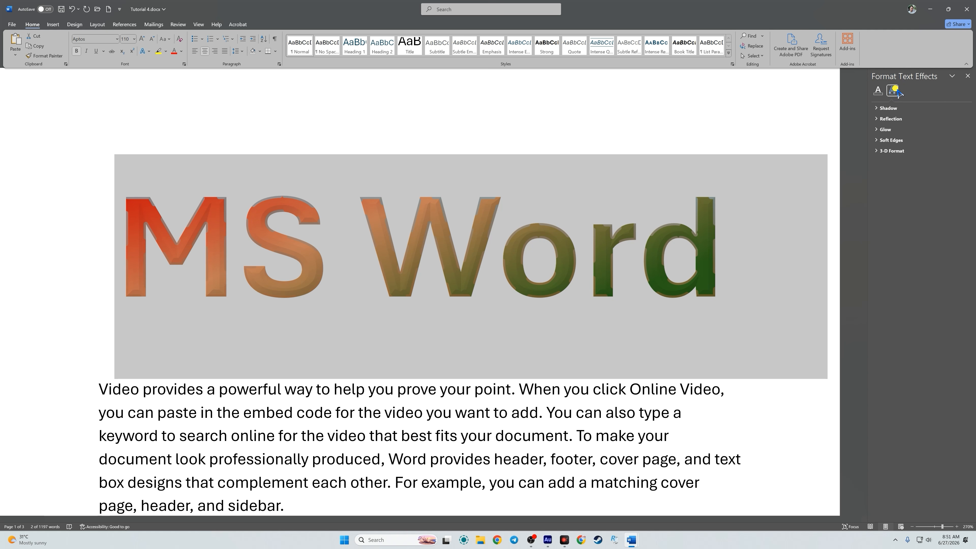
click(881, 109)
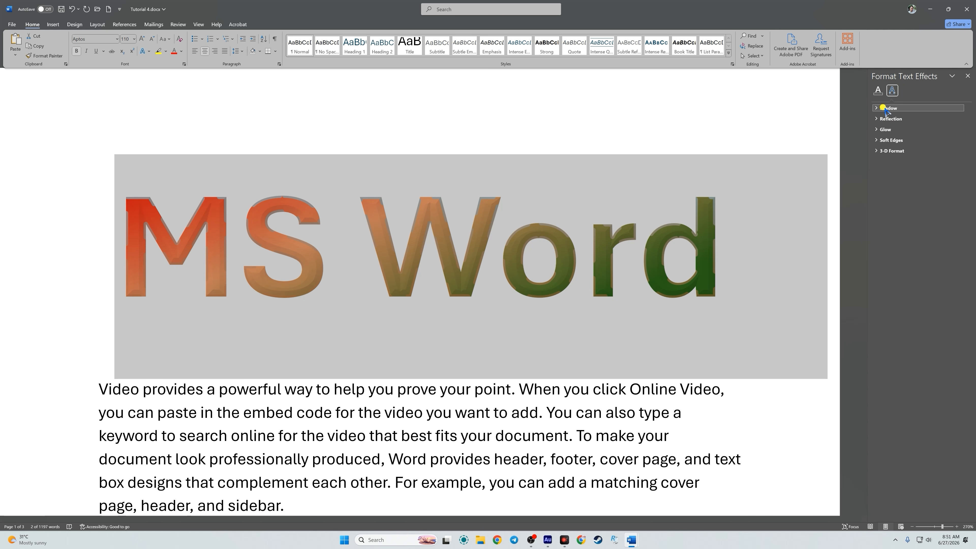
Try a centred outer shadow on the heading, and a centred inner shadow with a changed theme colour
click(950, 121)
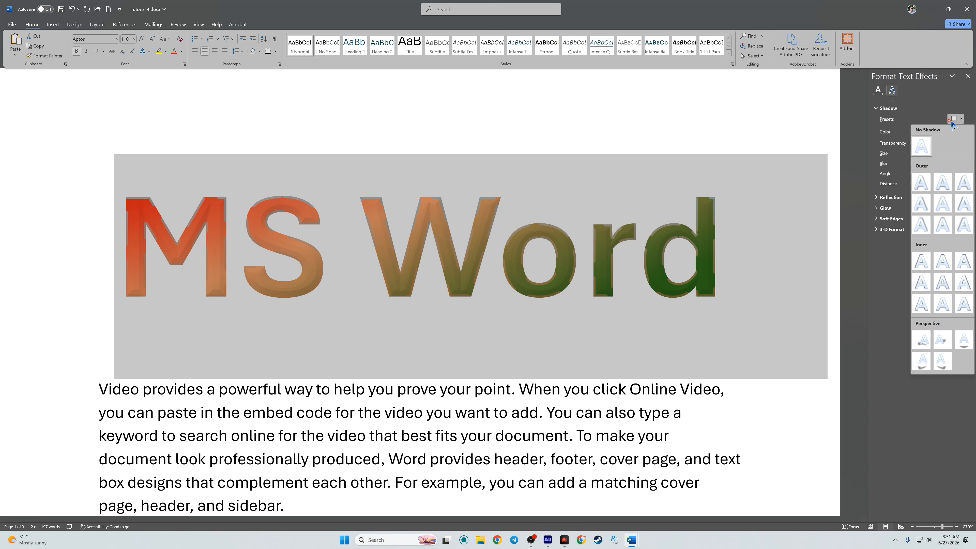
click(942, 204)
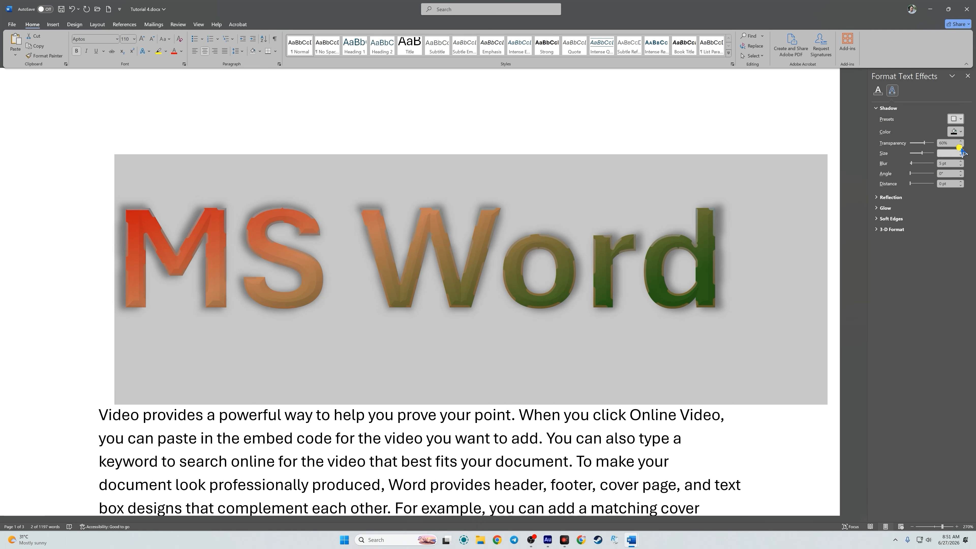
click(958, 125)
click(948, 287)
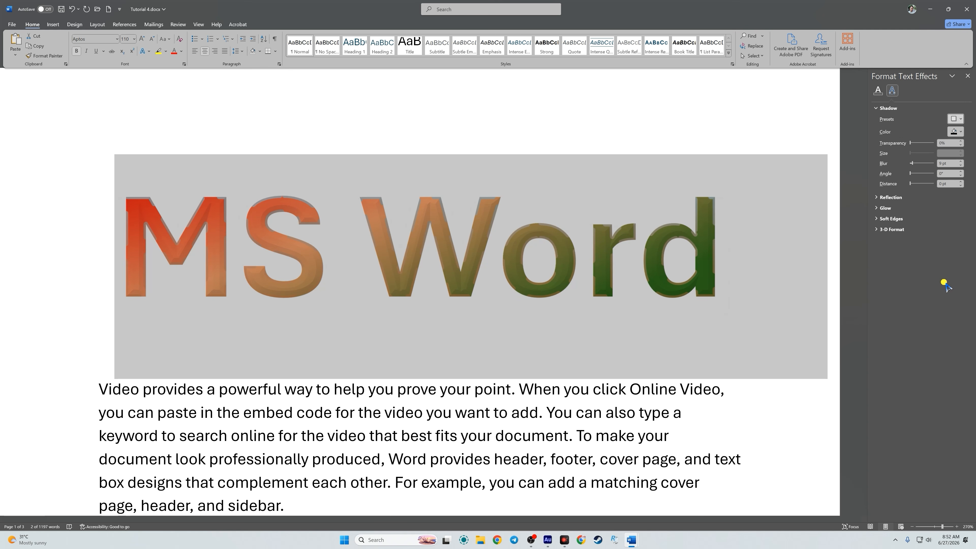
click(959, 133)
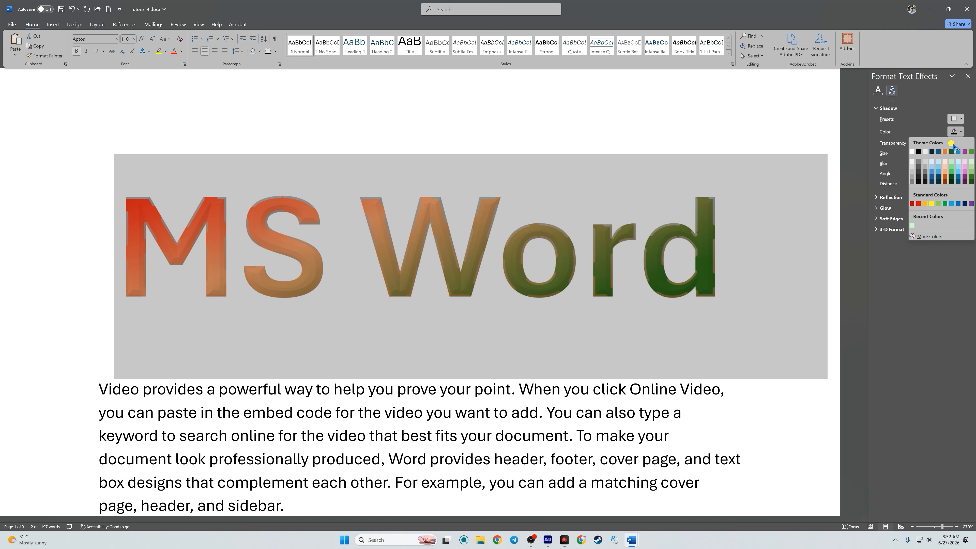
click(944, 176)
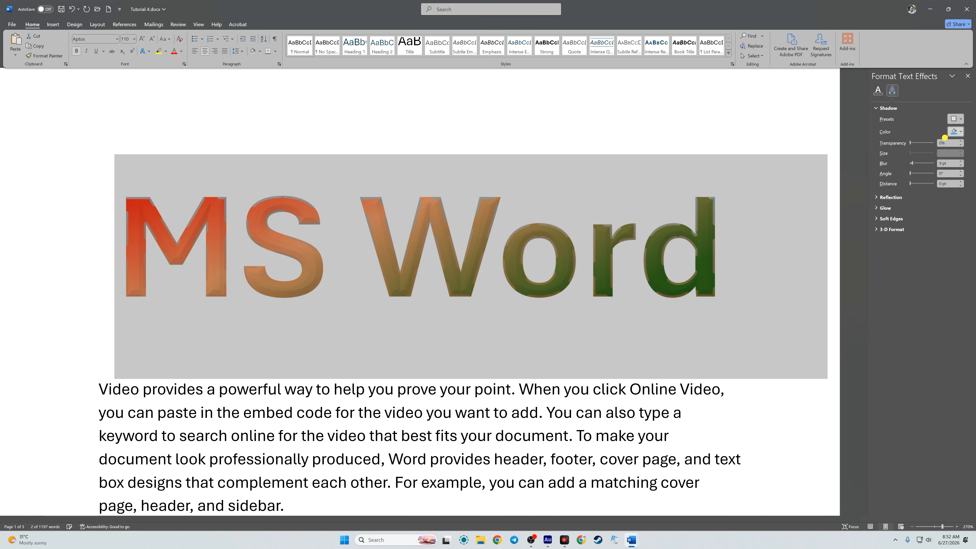
Try the right-hand inner shadow preset on the heading with its transparency at 0%
click(958, 118)
click(964, 286)
drag(927, 143, 910, 144)
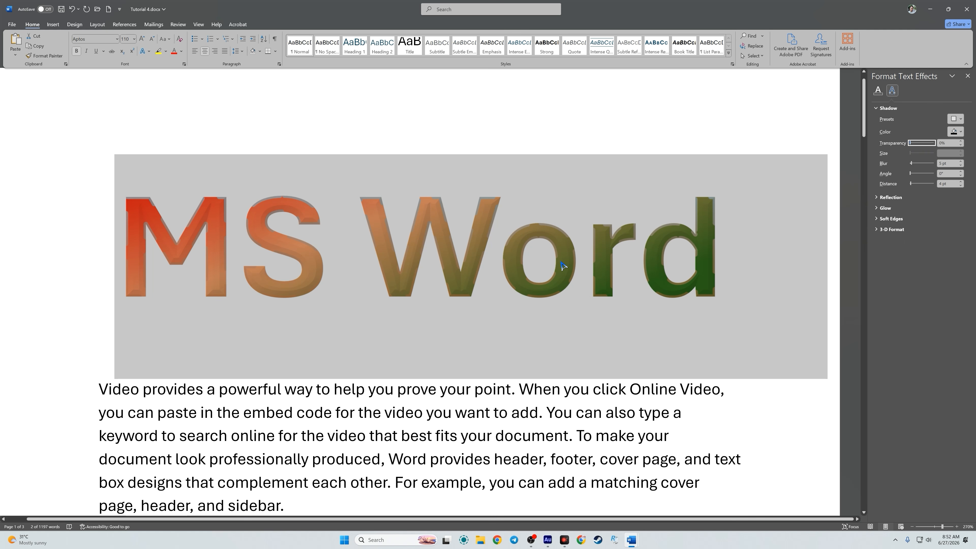
Apply the upper-right perspective shadow to the heading and set its transparency to about 58%
click(963, 120)
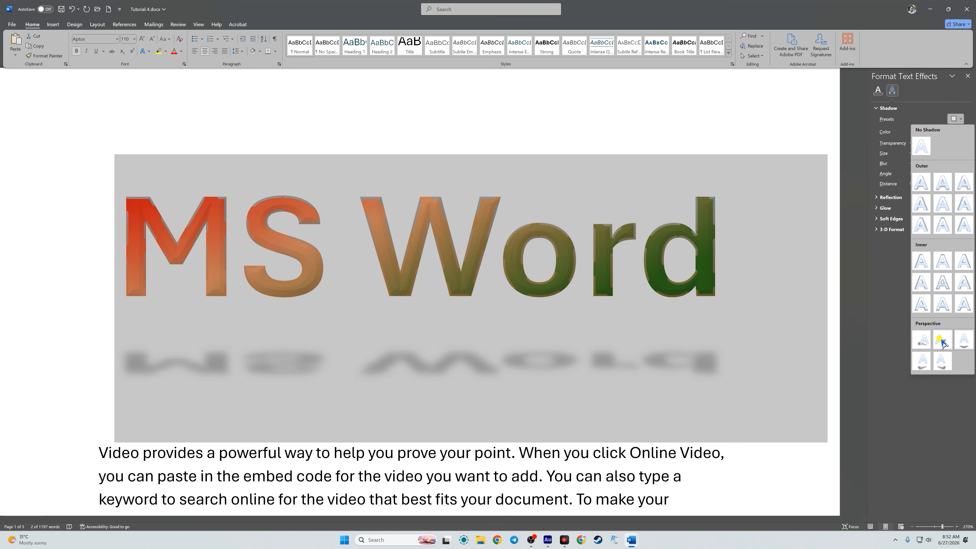
click(942, 341)
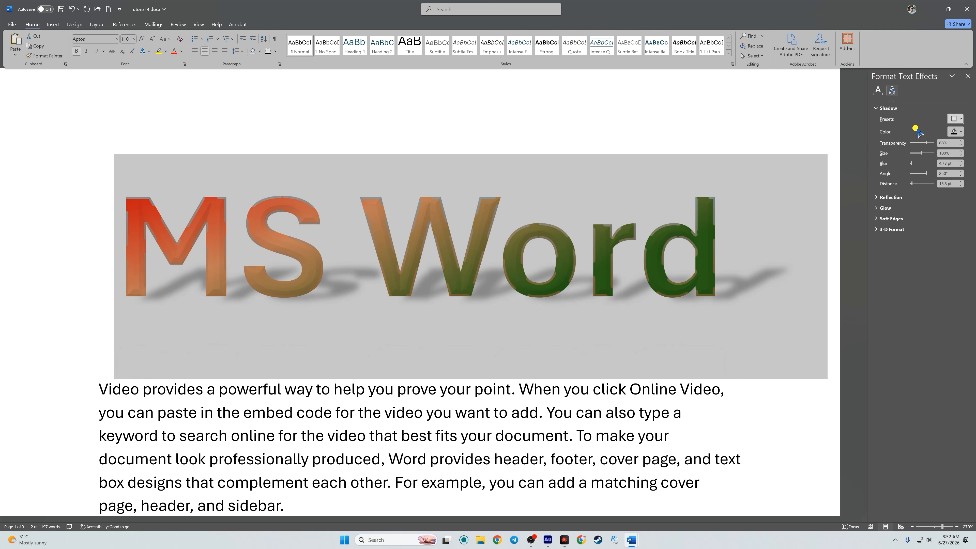
click(914, 144)
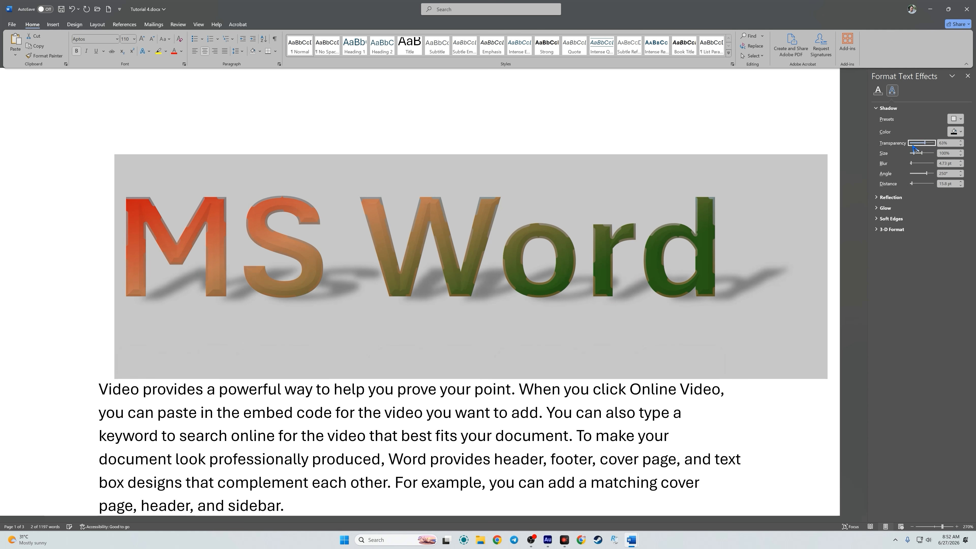
mouse_move(927, 147)
mouse_down()
mouse_move(911, 148)
mouse_move(928, 152)
mouse_up()
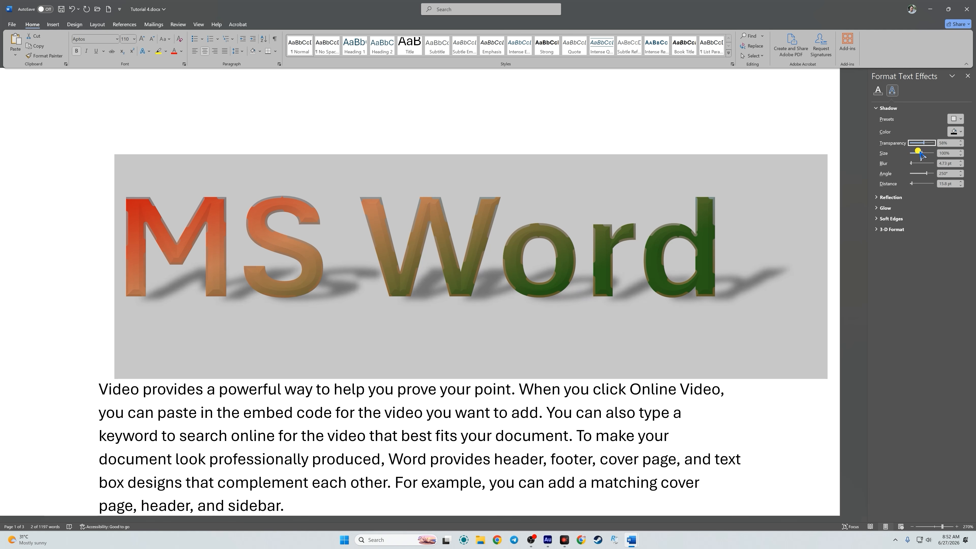
Try different sizes for the heading's perspective shadow, ending at about 82%
drag(923, 159, 921, 161)
click(943, 151)
click(961, 151)
click(960, 152)
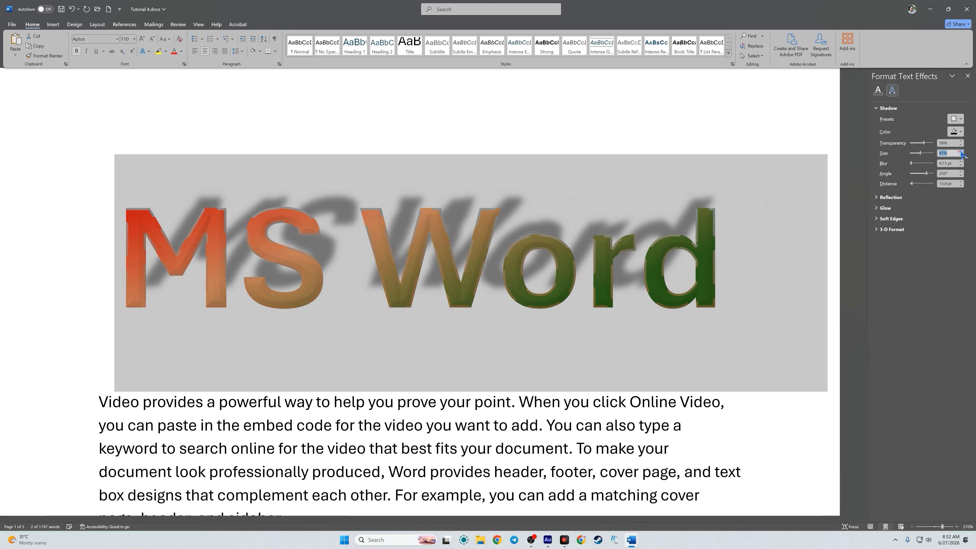
click(960, 152)
click(960, 152)
click(960, 155)
click(961, 155)
click(961, 155)
click(960, 155)
click(960, 151)
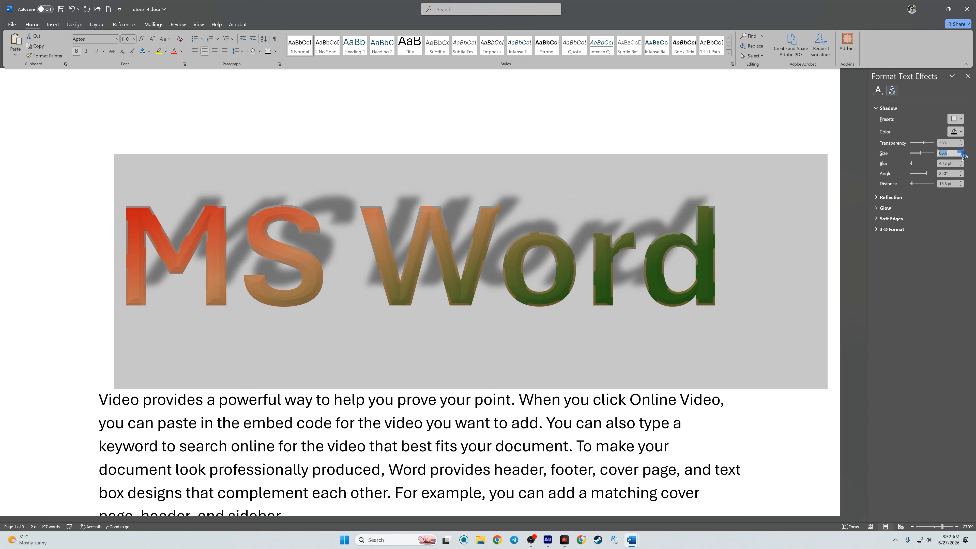
click(960, 151)
drag(921, 154, 920, 159)
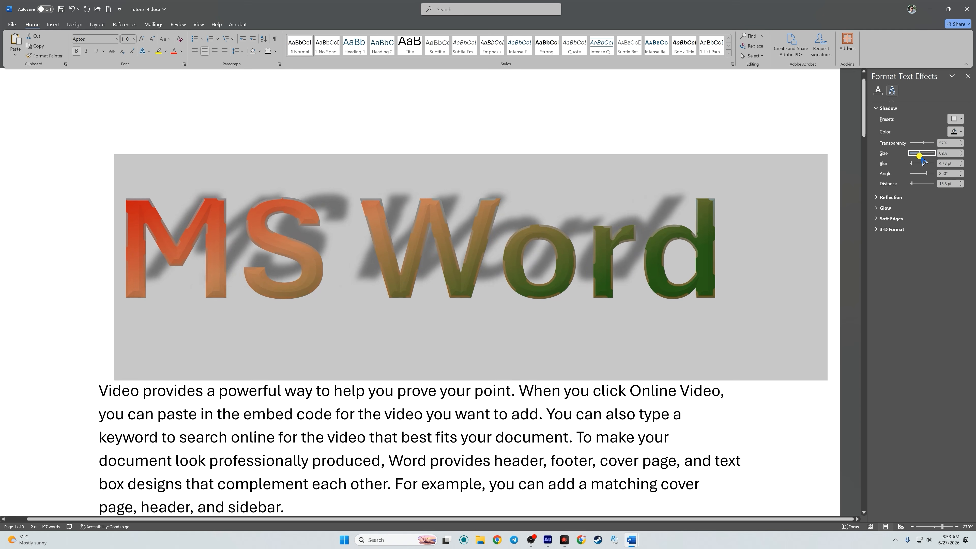
Set the heading shadow's blur to 13 pt, its angle to about 311° and its distance to 15 pt
drag(912, 164, 933, 177)
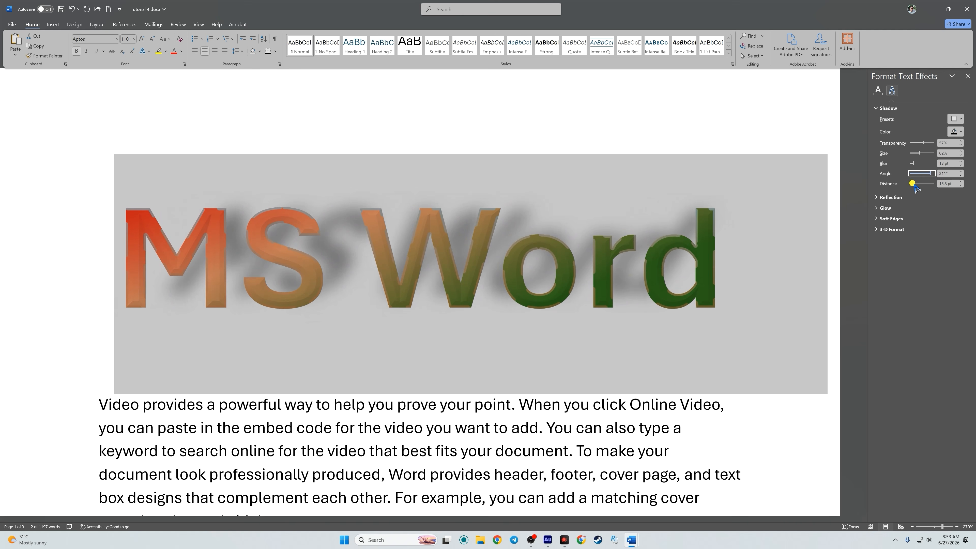
mouse_move(914, 187)
mouse_down()
mouse_move(924, 185)
mouse_move(915, 188)
mouse_up()
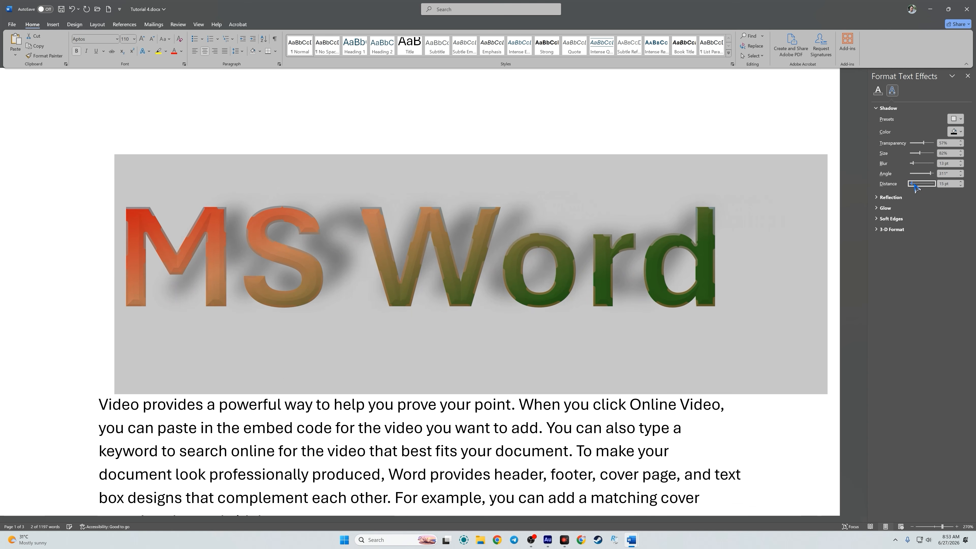
click(888, 108)
click(888, 108)
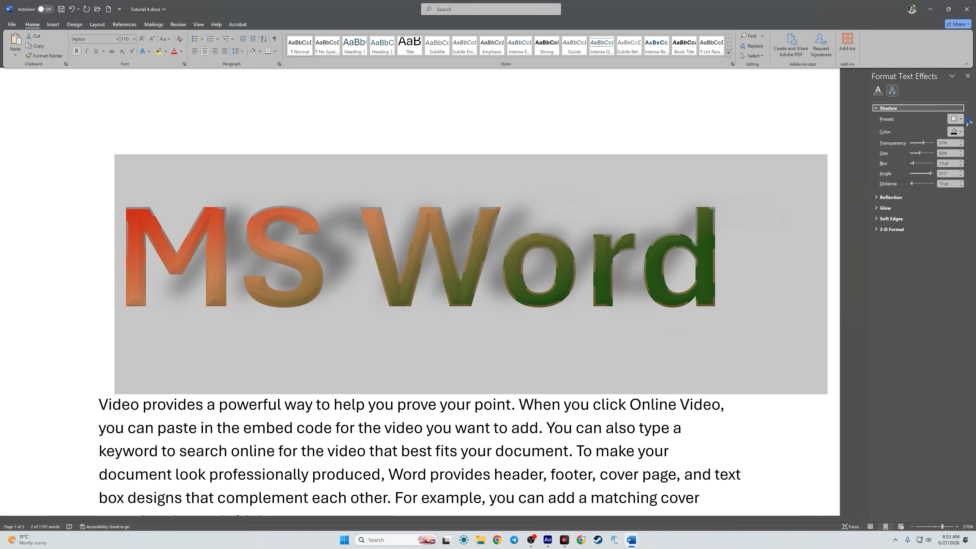
Remove the shadow from the heading
click(958, 120)
click(925, 142)
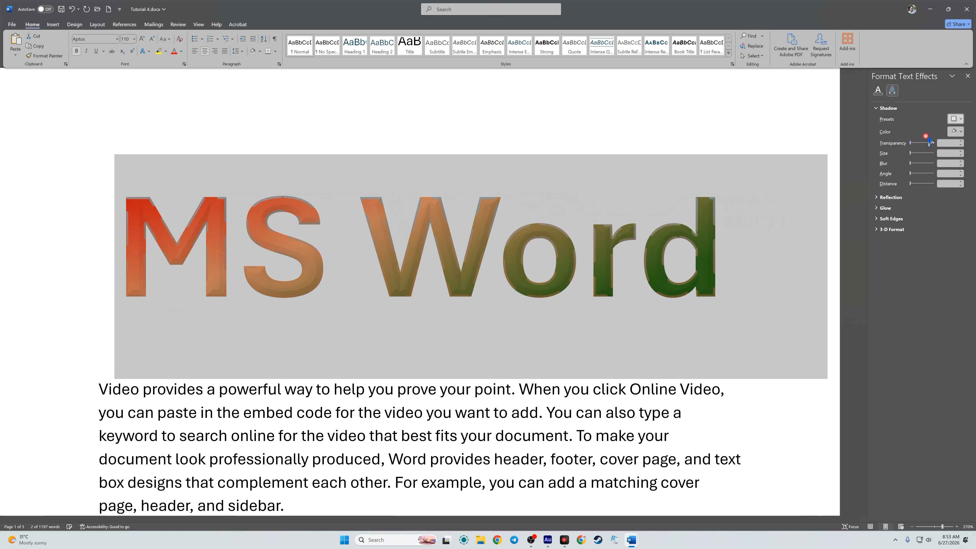
Try two reflection presets on the heading, one touching the letters and one offset below them, and clear the reflection
click(876, 108)
click(877, 119)
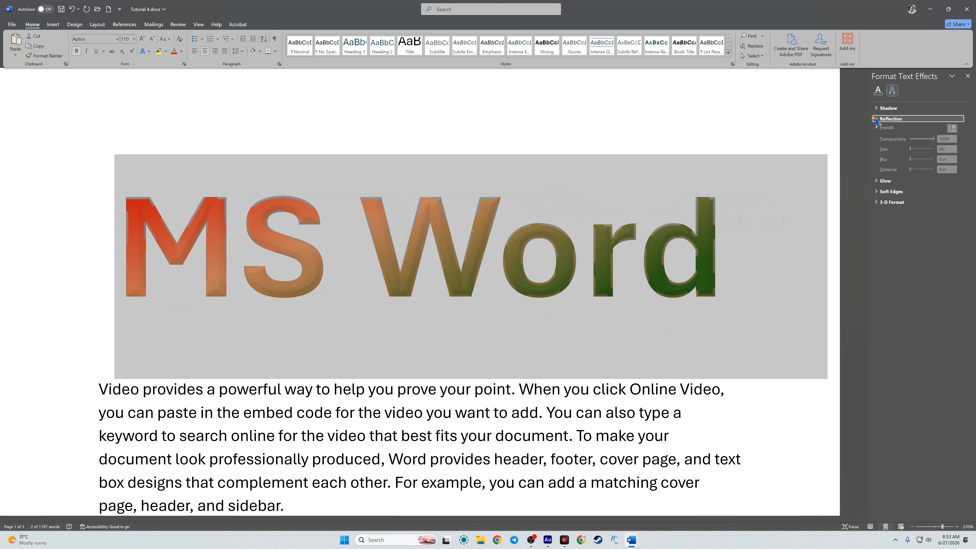
click(962, 130)
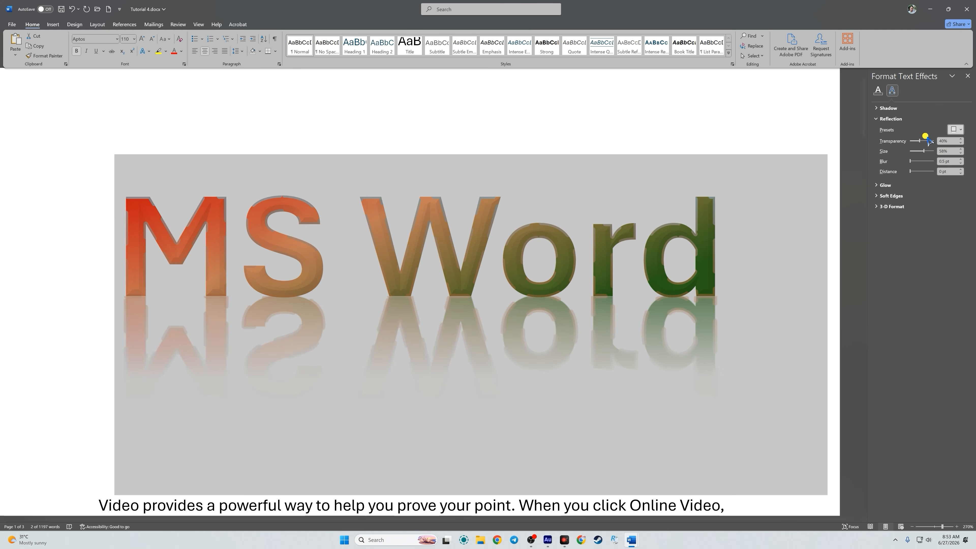
click(956, 130)
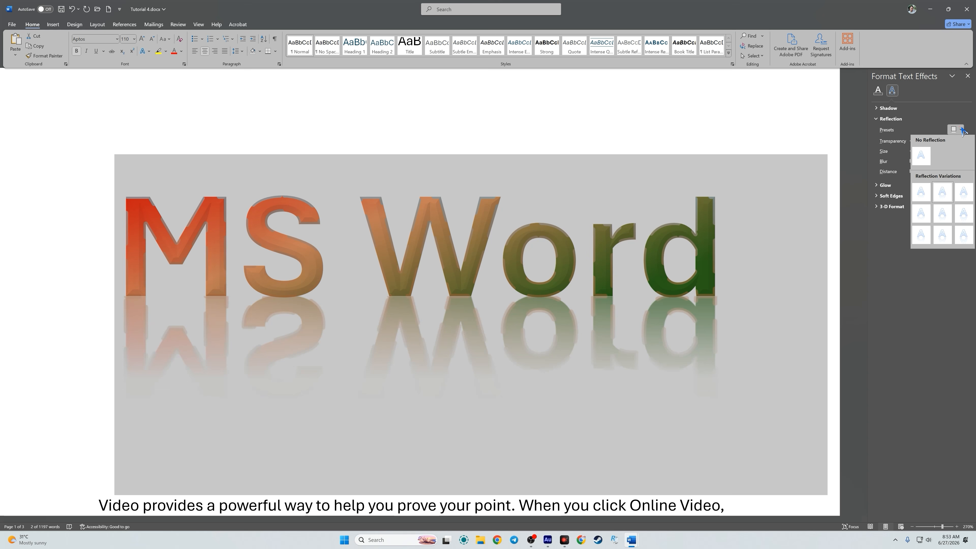
click(943, 234)
click(956, 130)
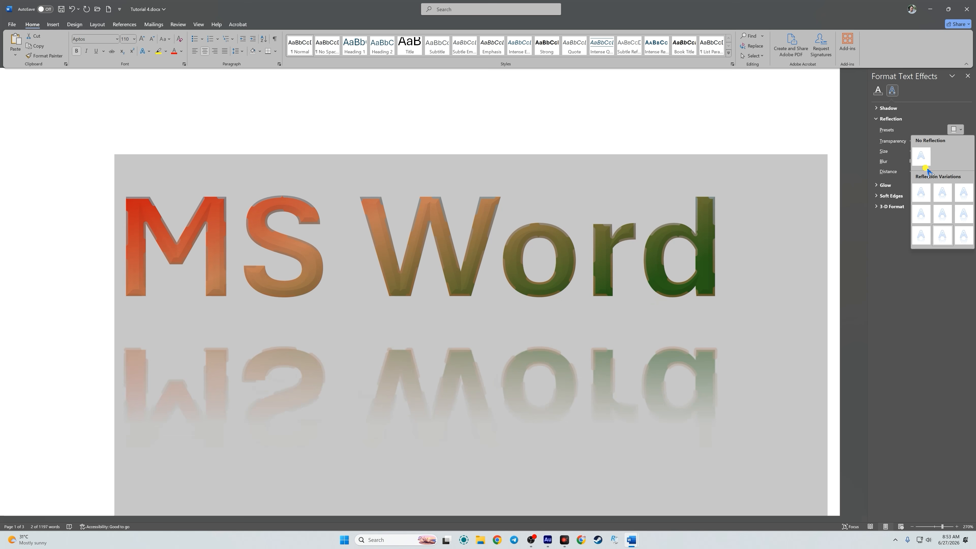
click(921, 156)
Try a pink glow preset on the heading and remove the glow
click(879, 119)
click(885, 130)
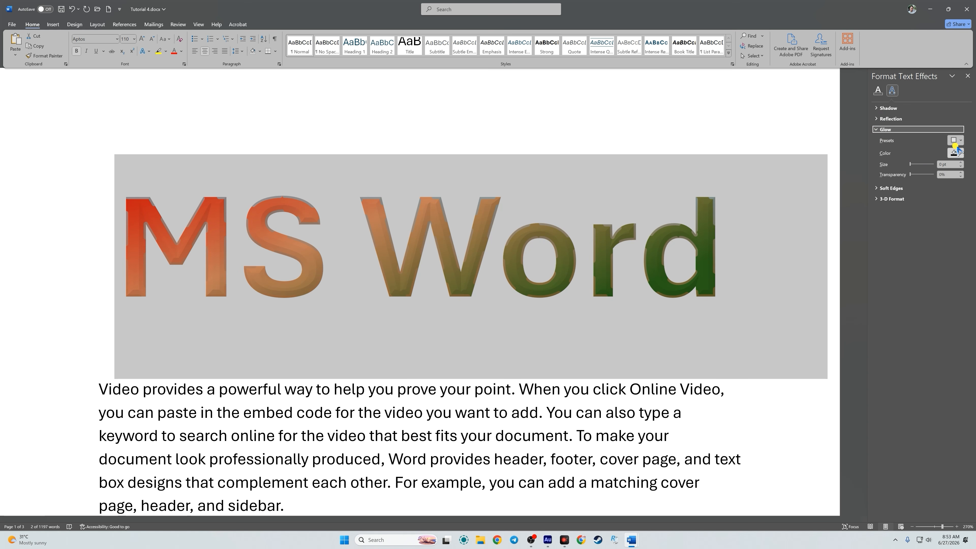
click(956, 140)
click(948, 215)
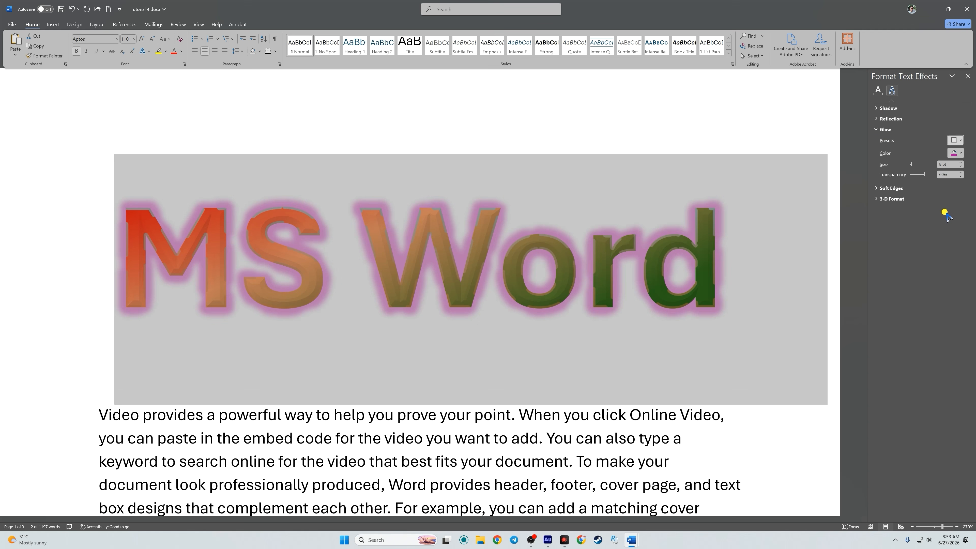
click(960, 140)
click(886, 167)
Examine the Soft Edges options for the heading
click(883, 129)
click(876, 140)
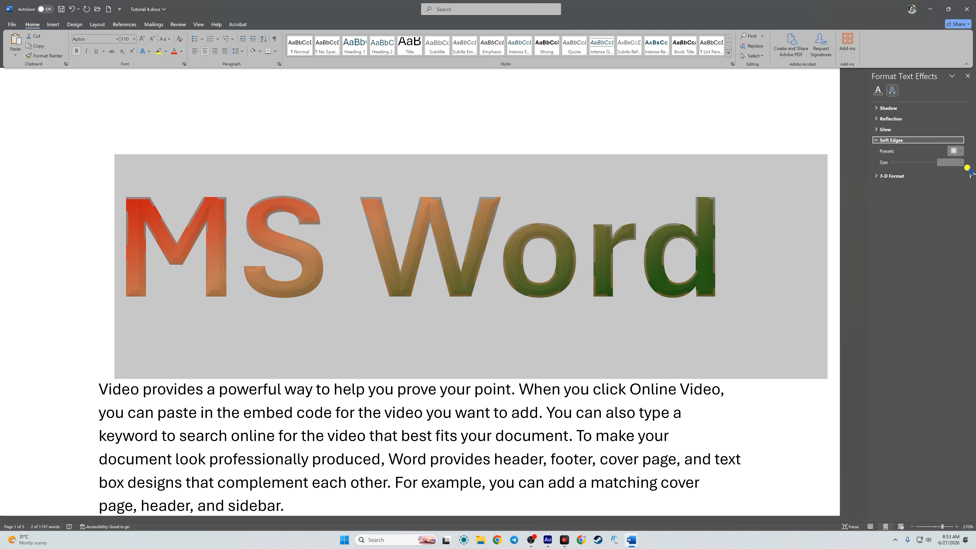
click(877, 140)
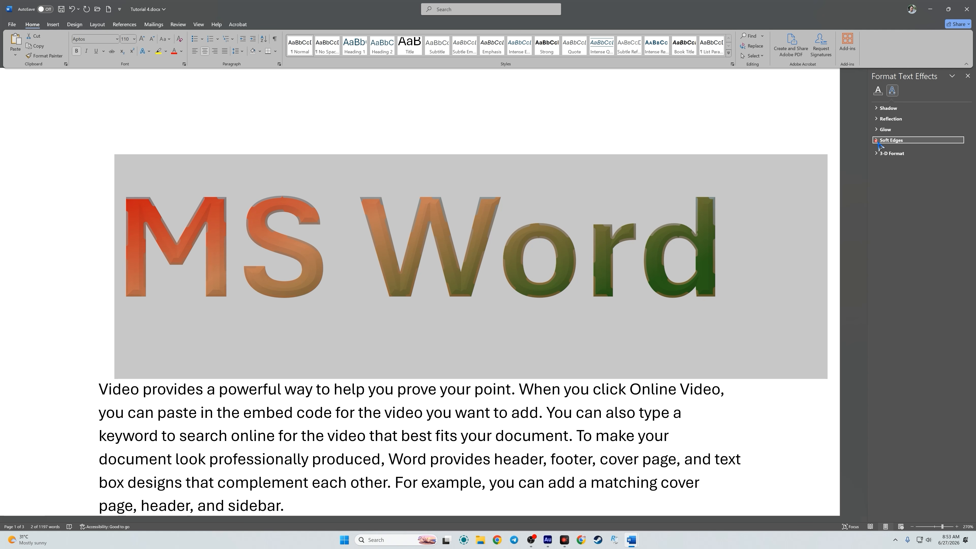
Try several top bevels in the heading's 3-D Format, ending with the first bevel of the second row
click(883, 151)
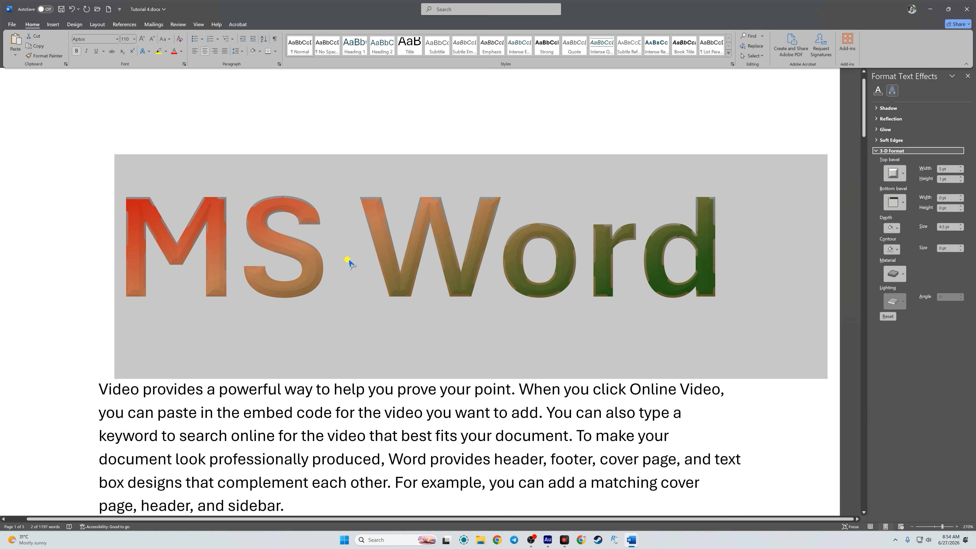
click(903, 176)
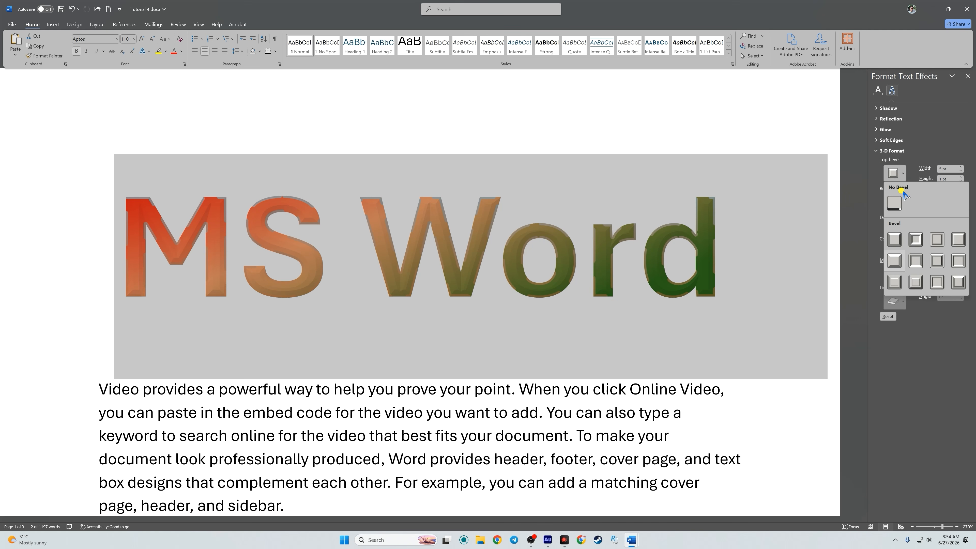
click(958, 249)
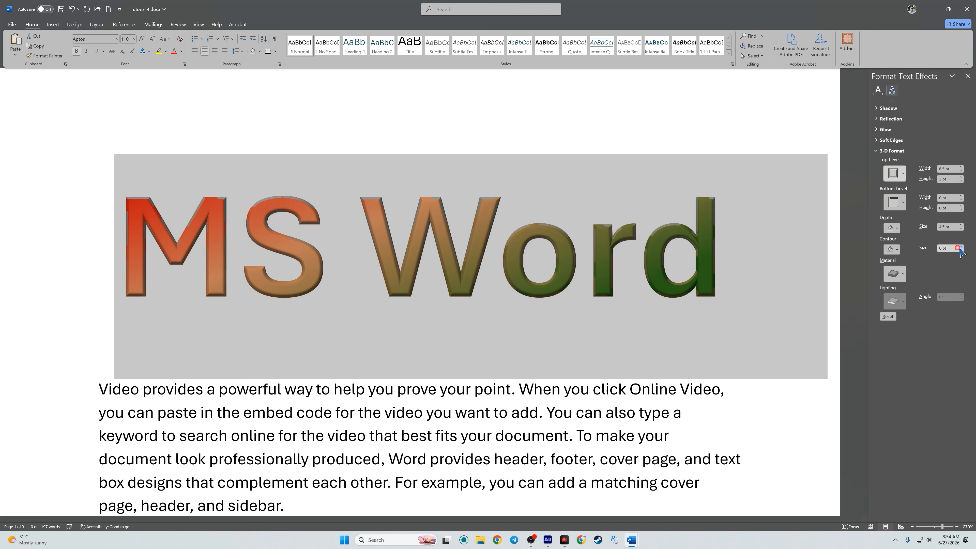
click(903, 174)
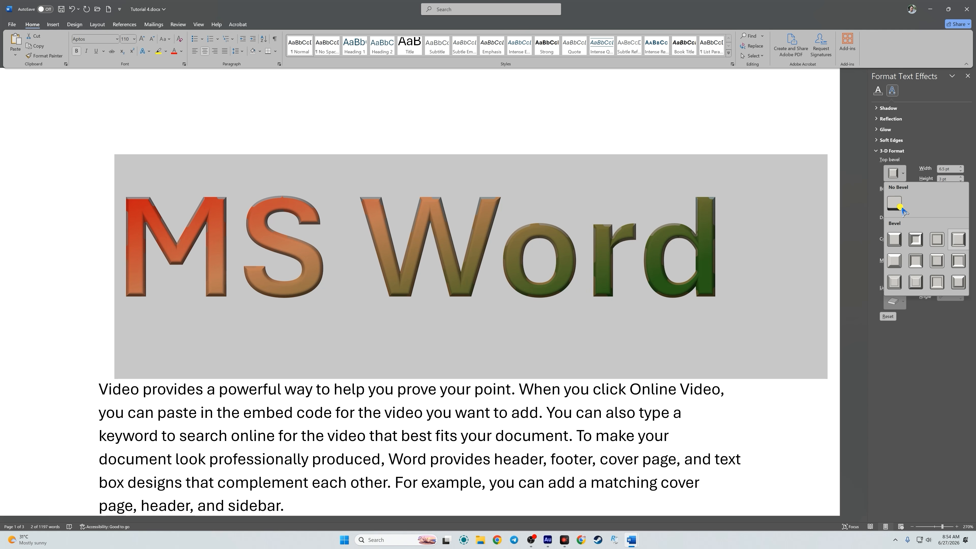
click(916, 281)
click(899, 174)
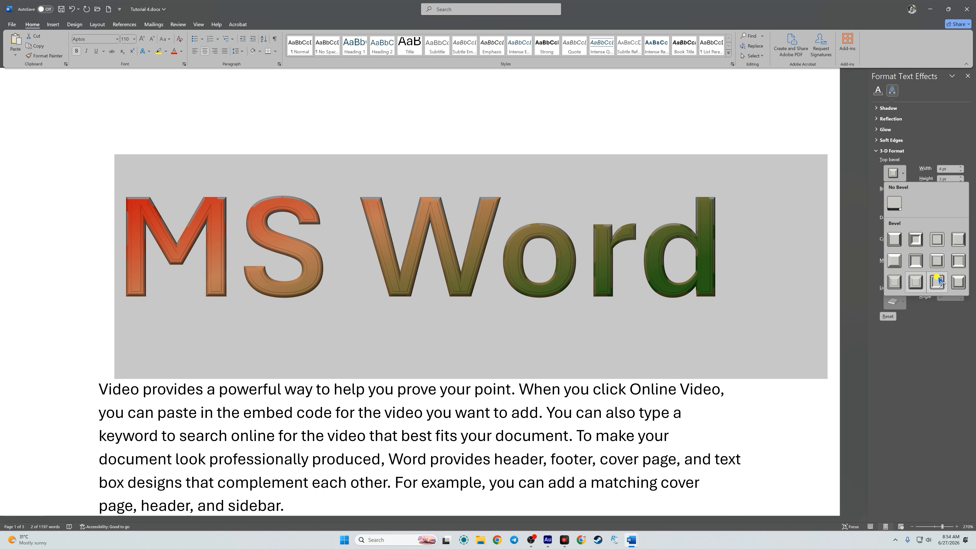
click(956, 278)
click(902, 175)
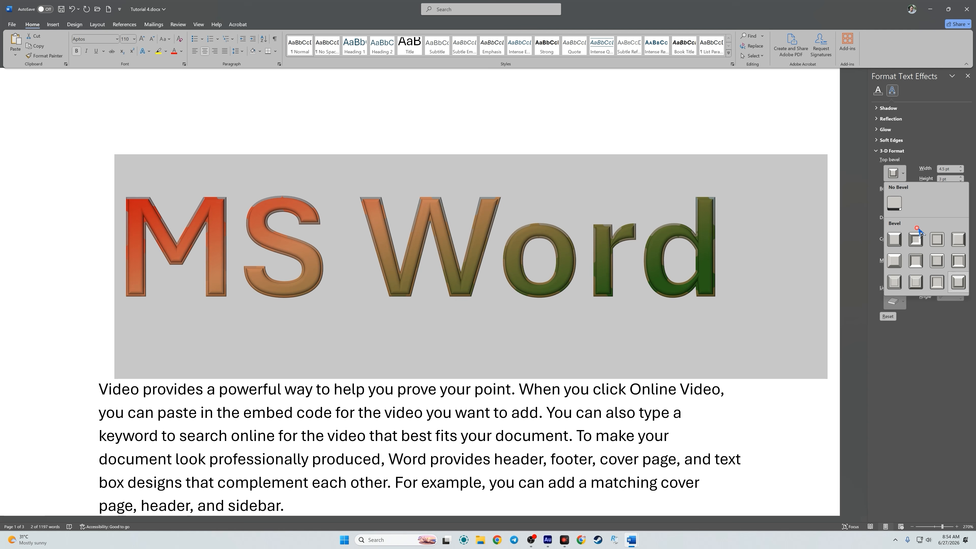
click(899, 264)
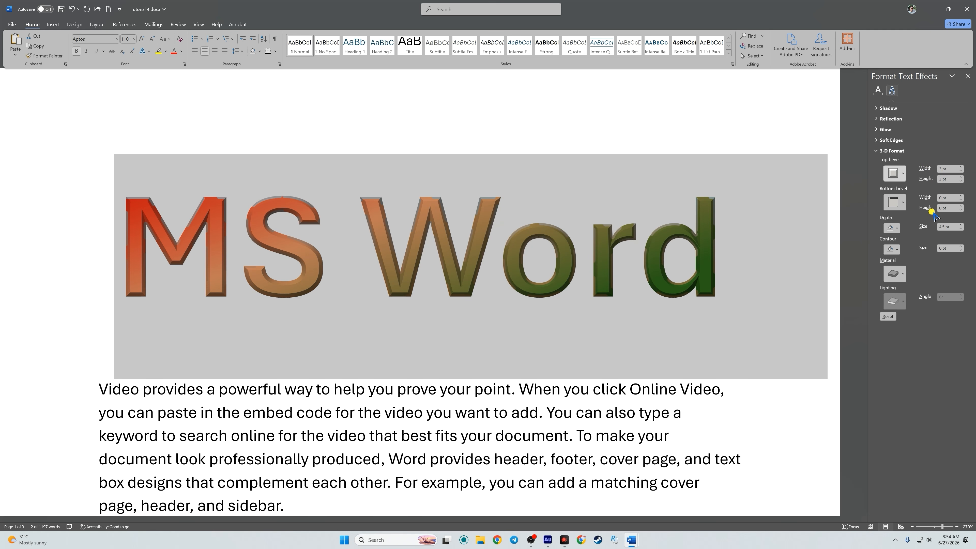
Try different 3-D materials on the heading, ending with the black one under Special Effect, and close the text effects settings
click(896, 274)
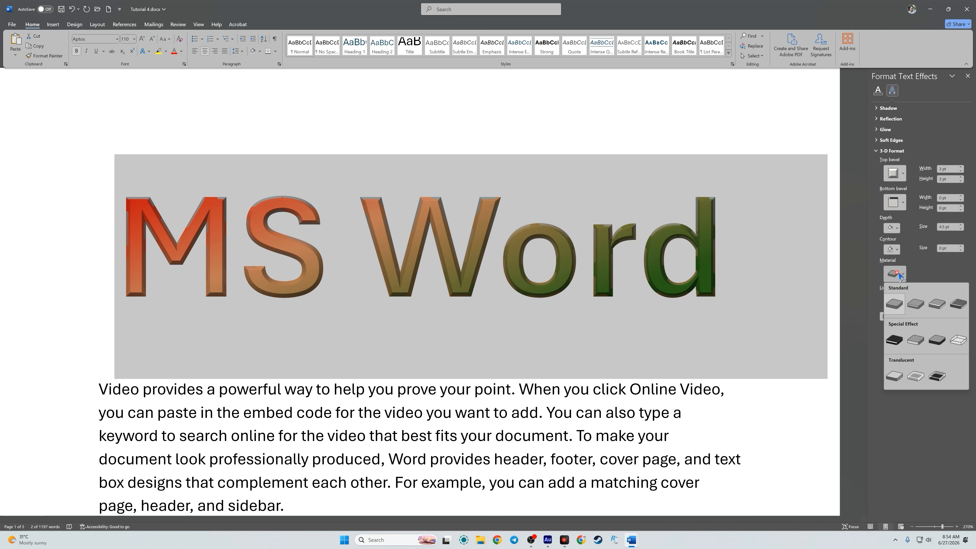
click(915, 303)
click(895, 274)
click(956, 305)
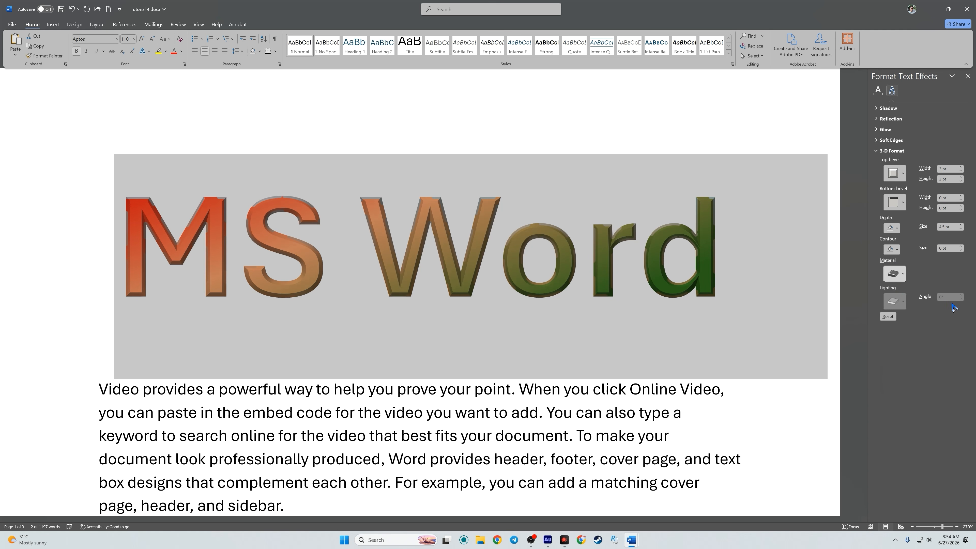
click(896, 274)
click(901, 301)
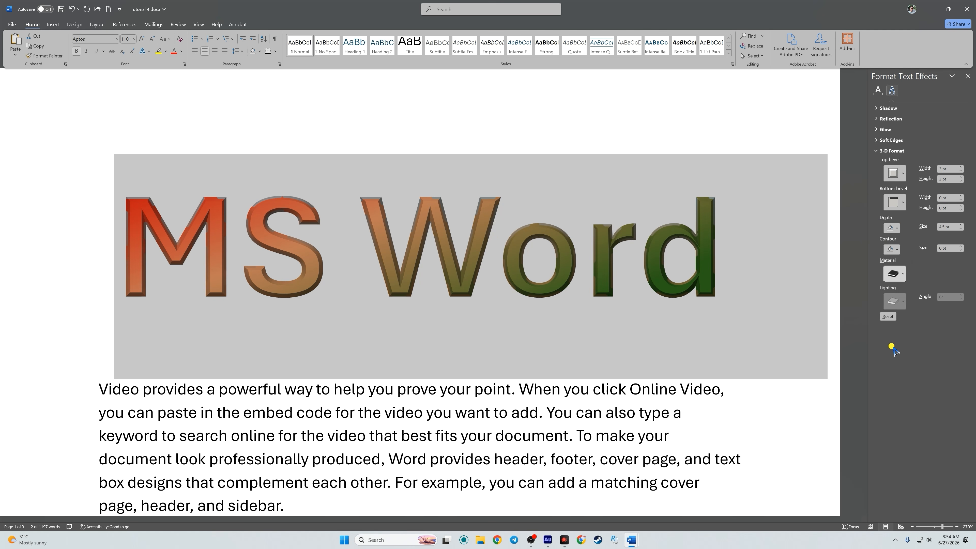
click(969, 76)
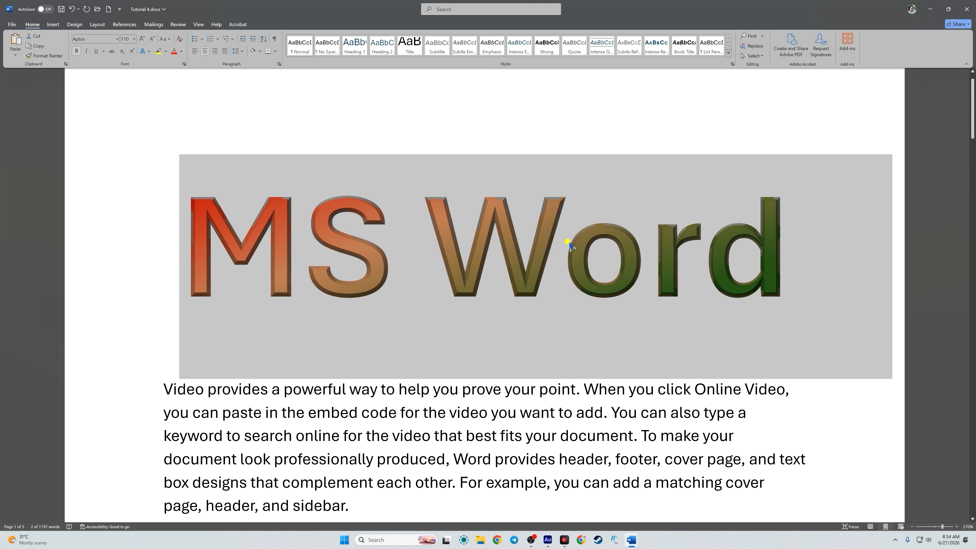
click(544, 245)
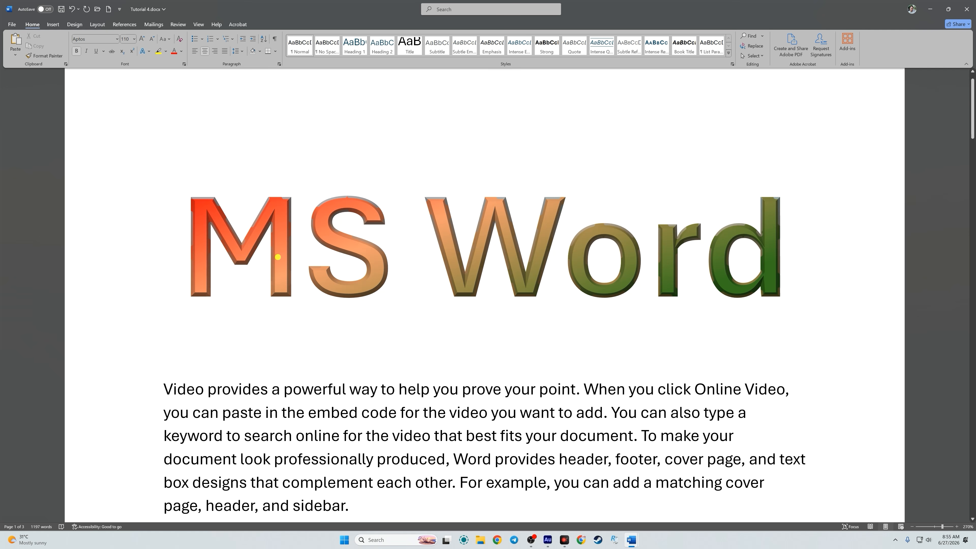
Examine the gradient fill options in the heading's font colour settings and close them
triple_click(207, 242)
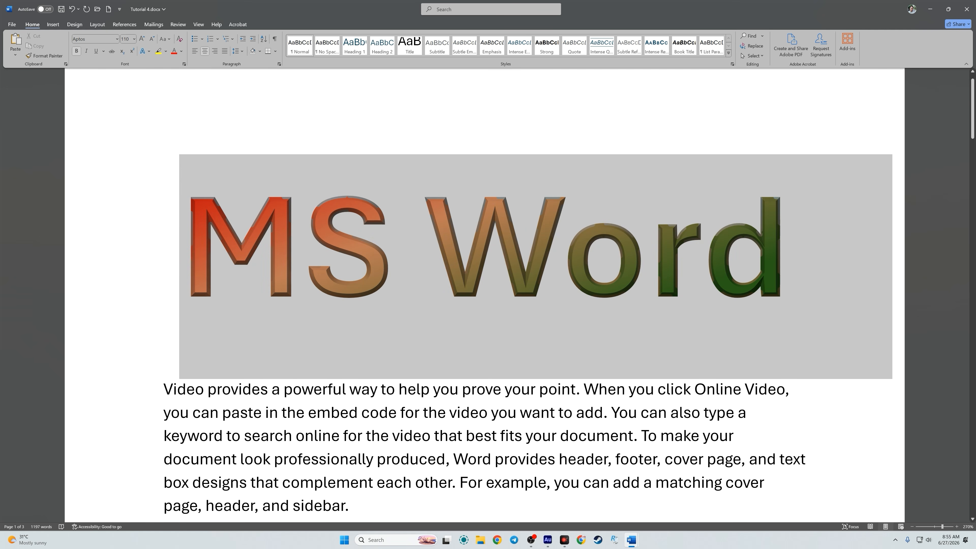
click(183, 52)
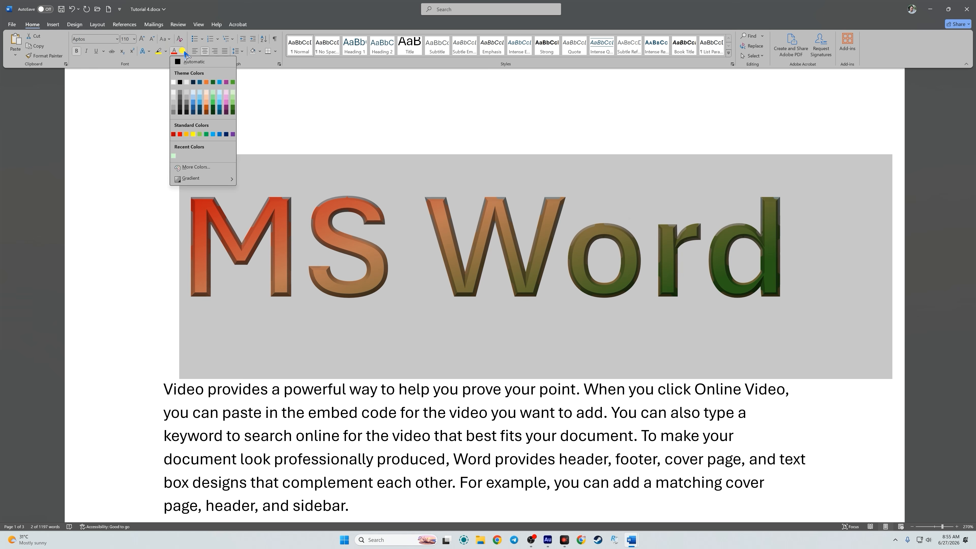
mouse_move(206, 179)
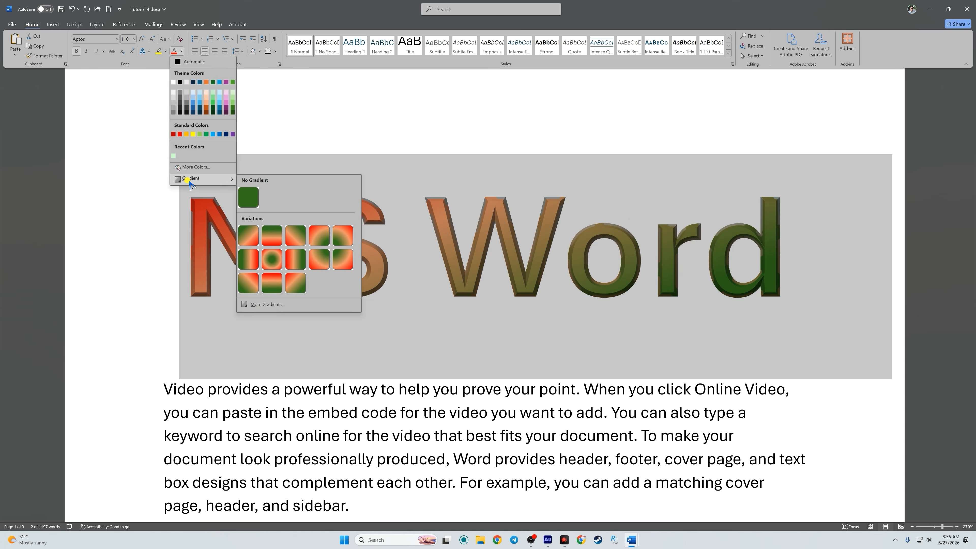
click(268, 304)
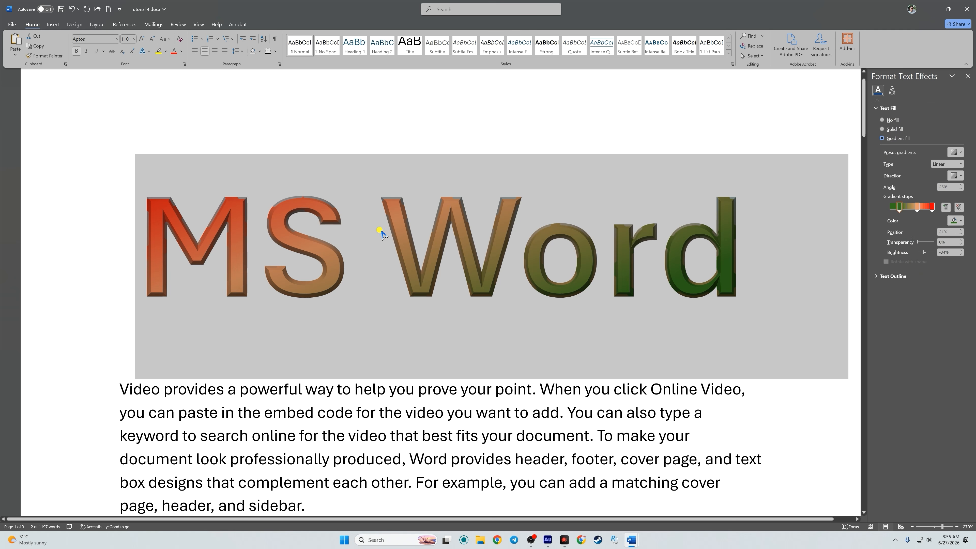
click(968, 76)
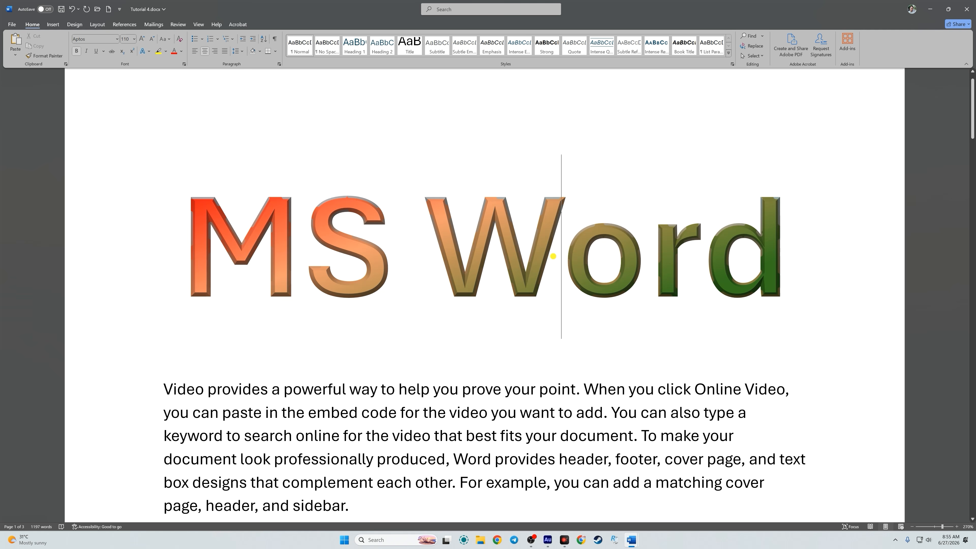
Try the strikethrough, double strikethrough and all caps effects in the Font dialog and cancel it
drag(269, 269, 819, 284)
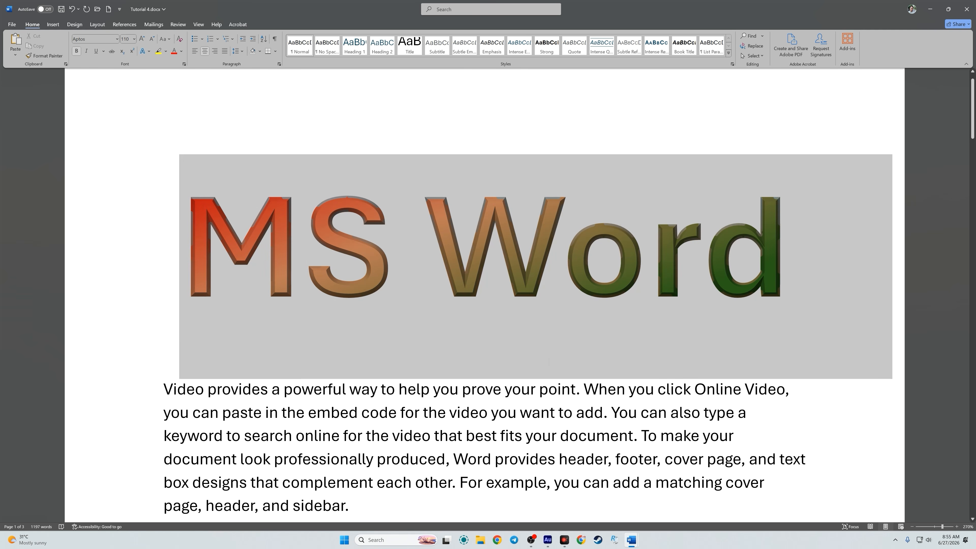
click(781, 260)
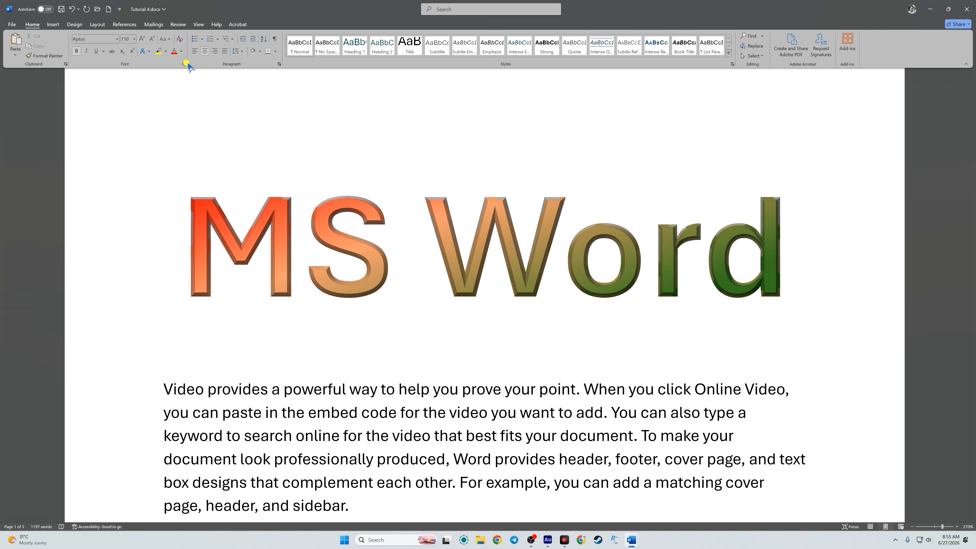
click(185, 65)
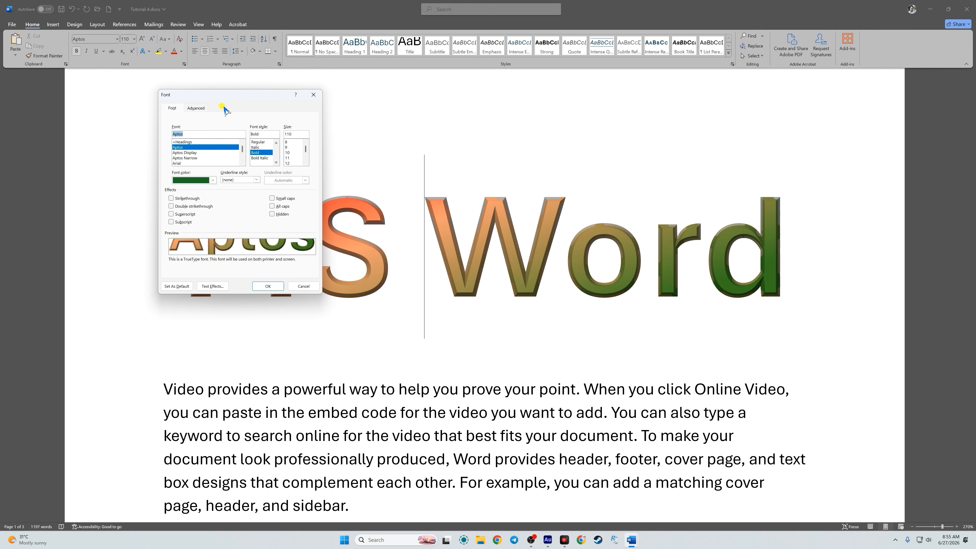
drag(217, 96, 616, 124)
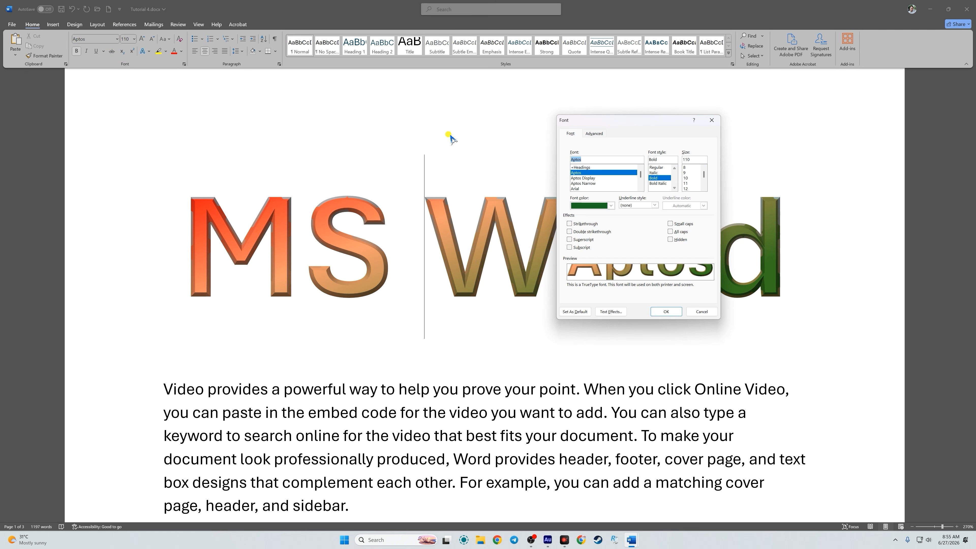
click(569, 224)
click(569, 232)
click(670, 232)
click(670, 232)
click(701, 311)
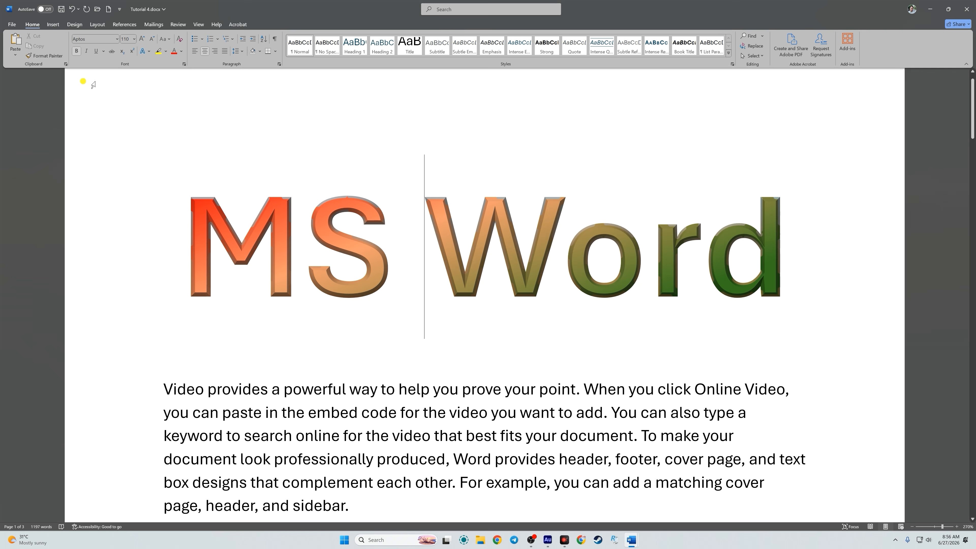
Select the whole MS Word heading and reduce its font size to 72 pt
click(161, 230)
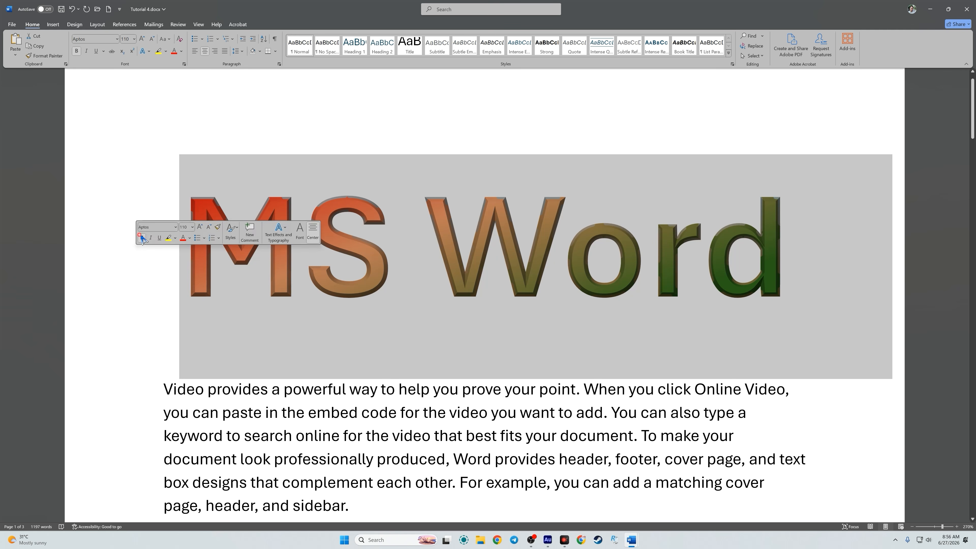
click(152, 39)
click(152, 39)
click(152, 39)
click(152, 39)
Try font sizes 28 and 36 and the fonts Aptos Narrow and Bahnschrift Light for the heading in the Font dialog
click(153, 39)
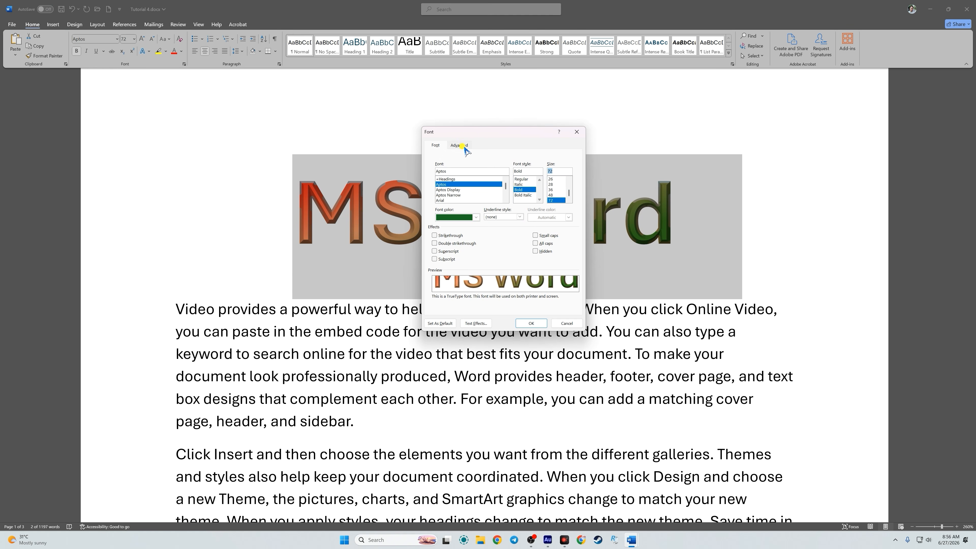
drag(474, 132, 553, 142)
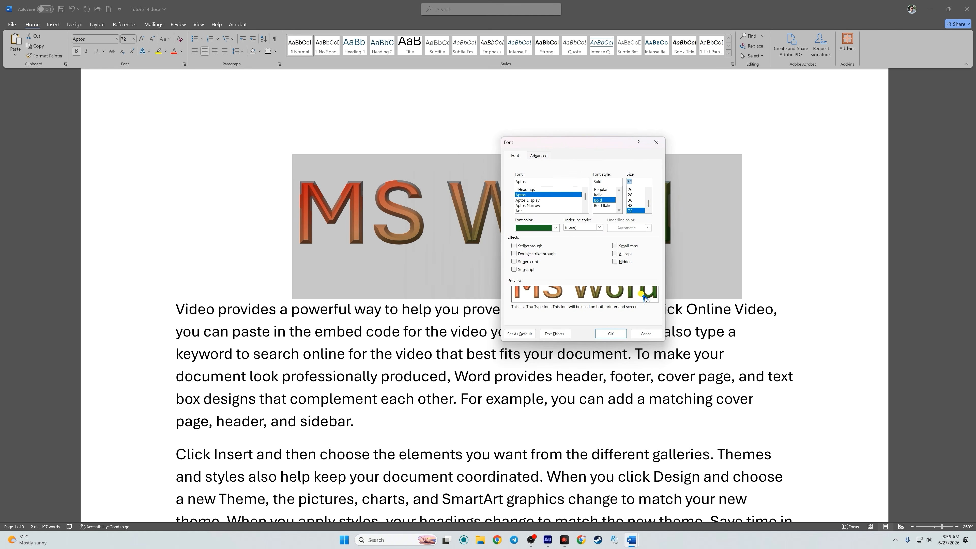
click(634, 194)
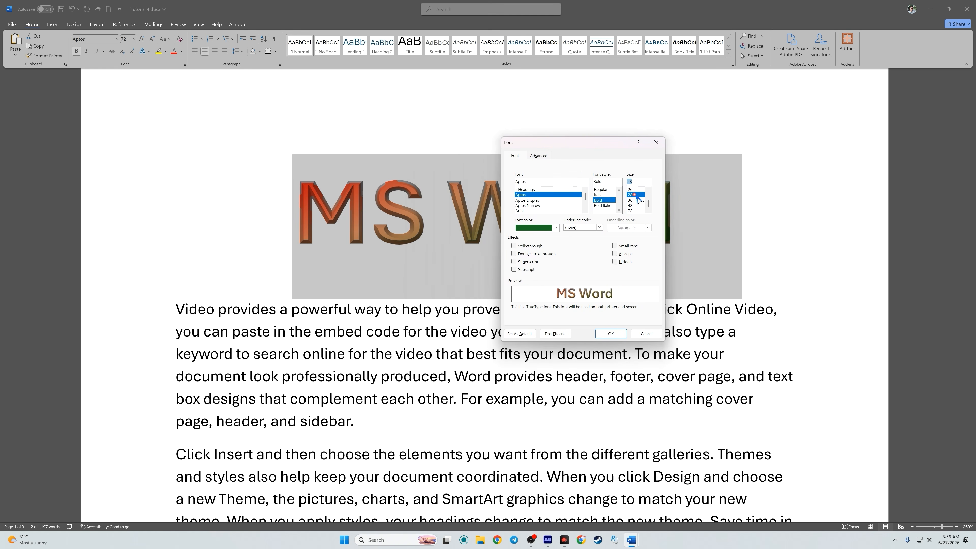
click(633, 200)
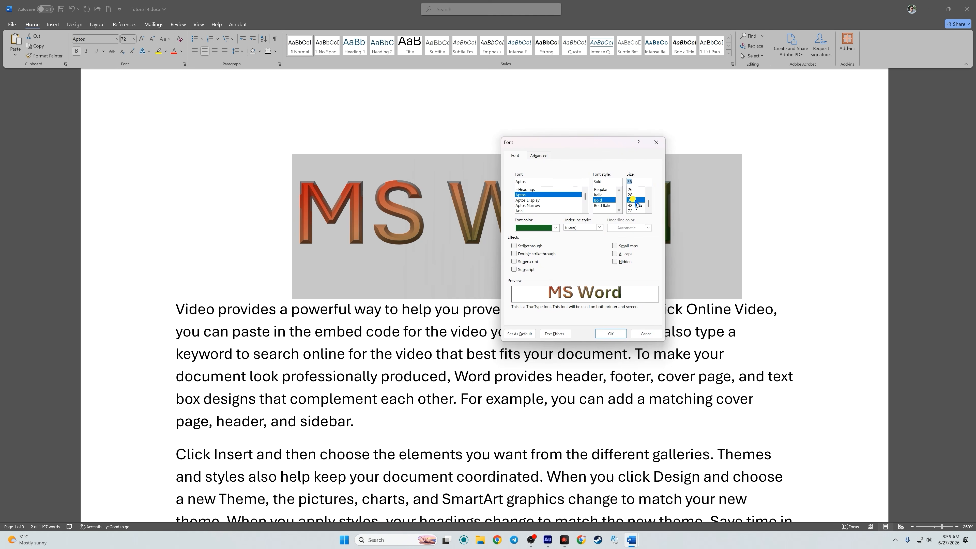
click(633, 195)
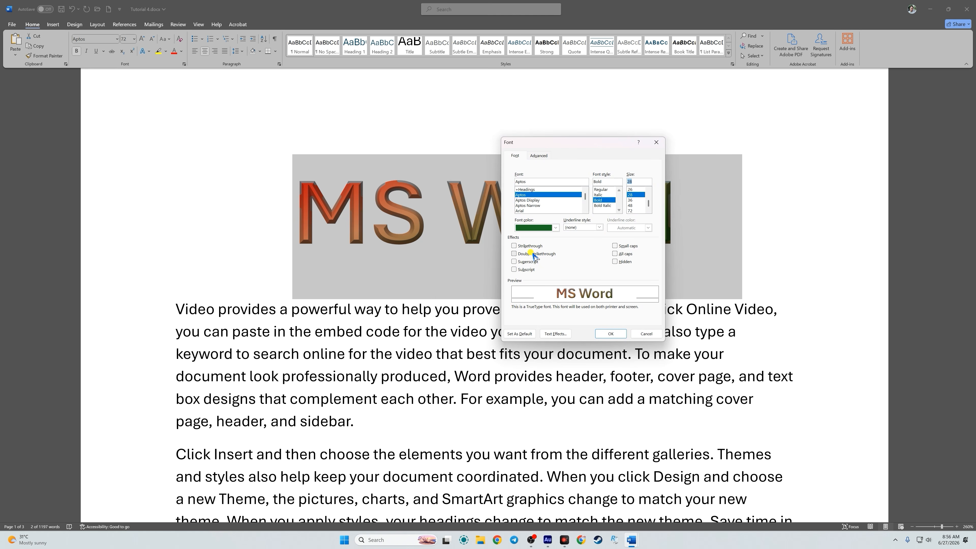
click(554, 205)
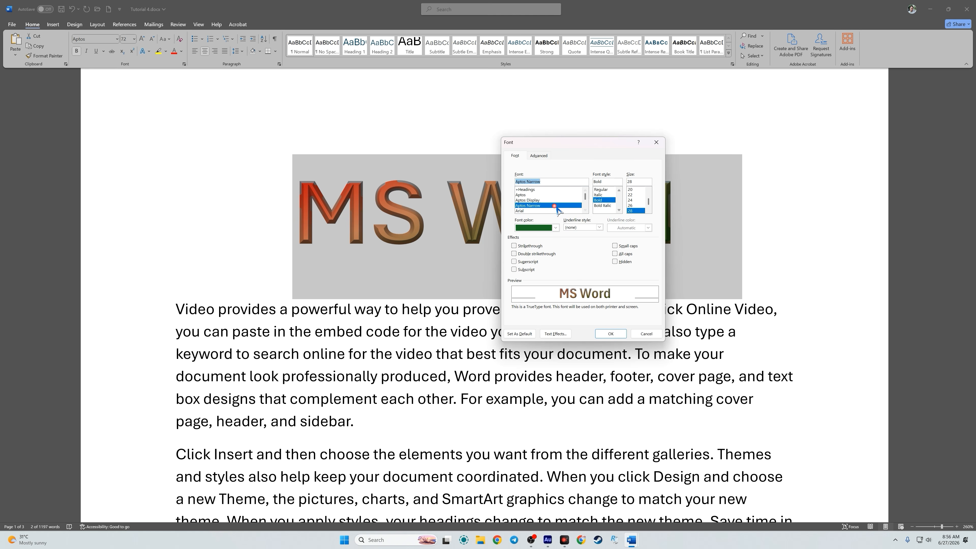
scroll(546, 210, down, 2)
click(538, 206)
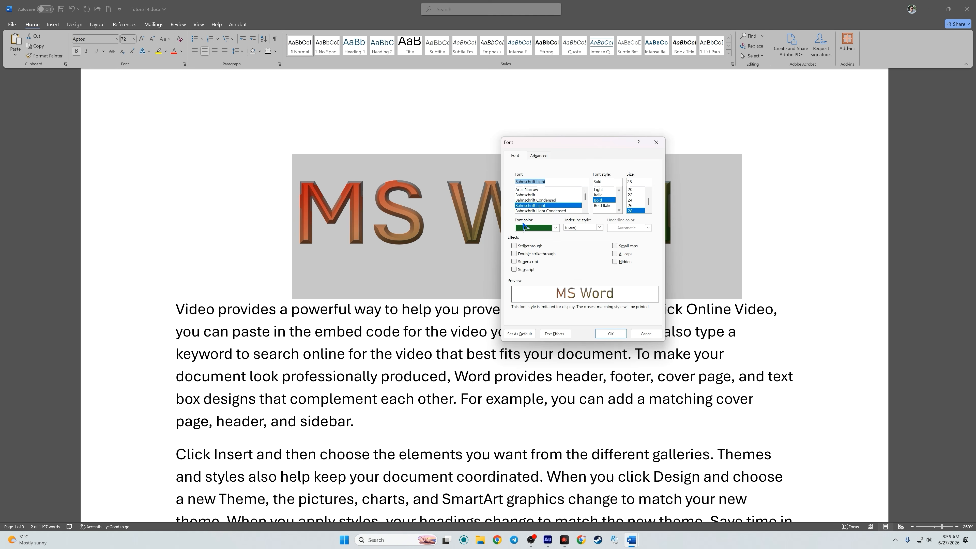
Try double strikethrough, subscript, superscript and strikethrough on the heading's preview and clear each effect
click(527, 254)
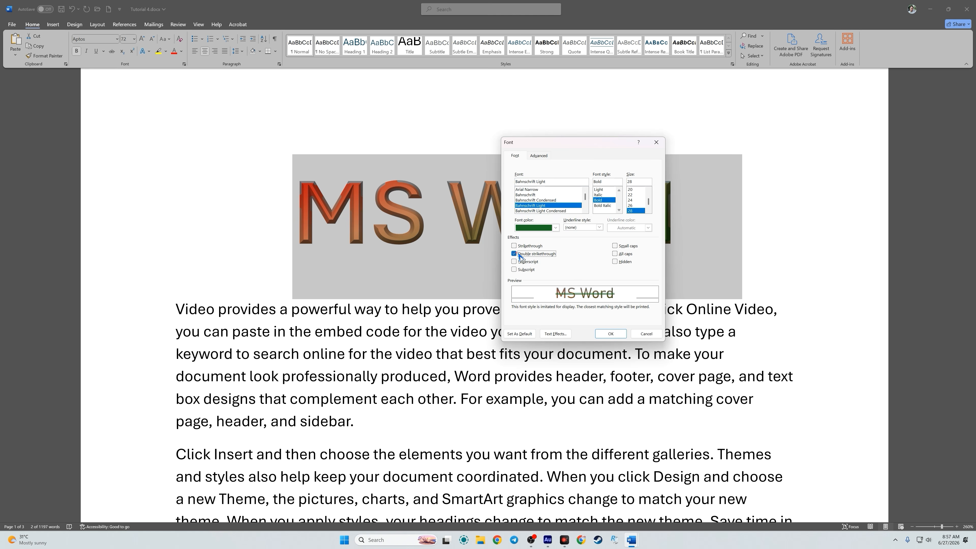
click(514, 270)
click(515, 270)
click(514, 261)
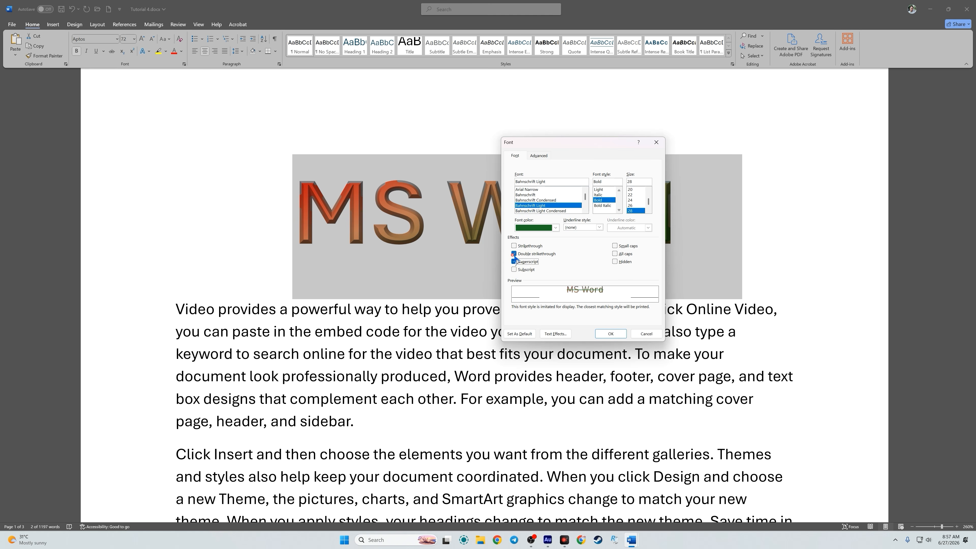
click(514, 254)
click(514, 262)
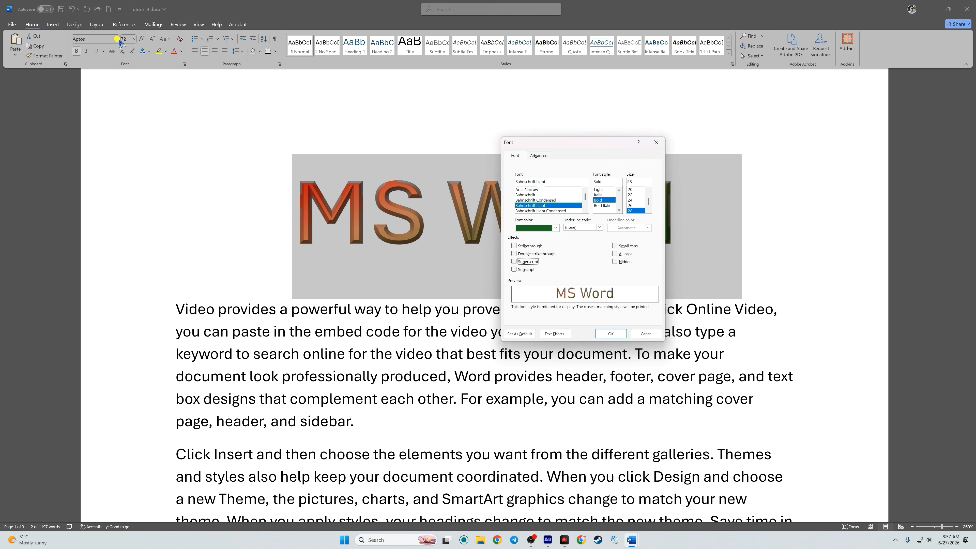
click(514, 254)
click(514, 254)
click(514, 246)
click(514, 246)
Try the small caps and all caps effects on the heading's preview and clear them
click(615, 254)
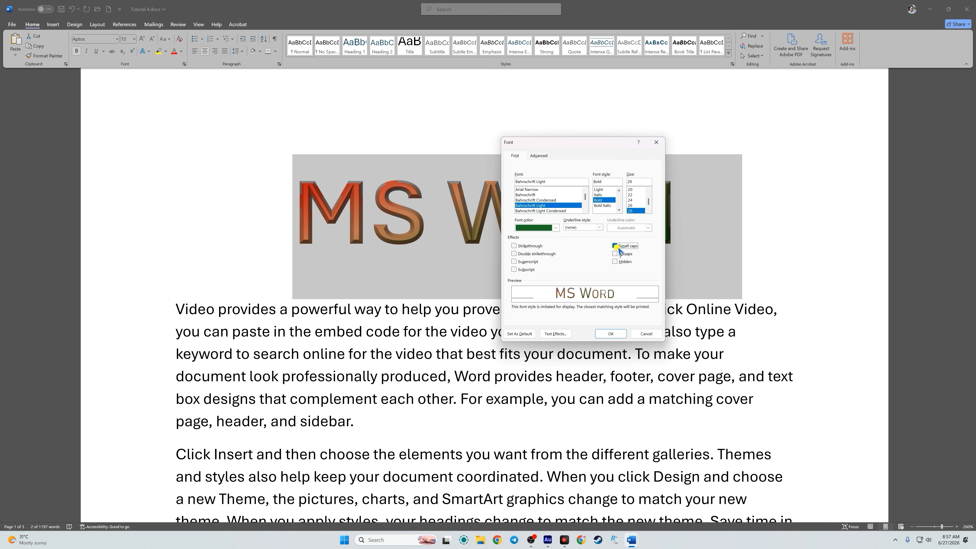
click(615, 254)
click(615, 255)
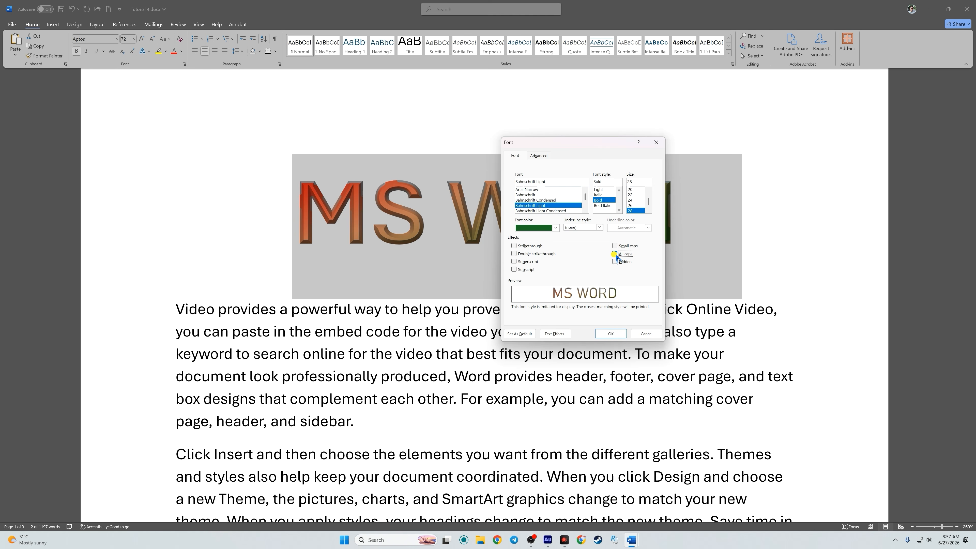
click(614, 255)
click(615, 246)
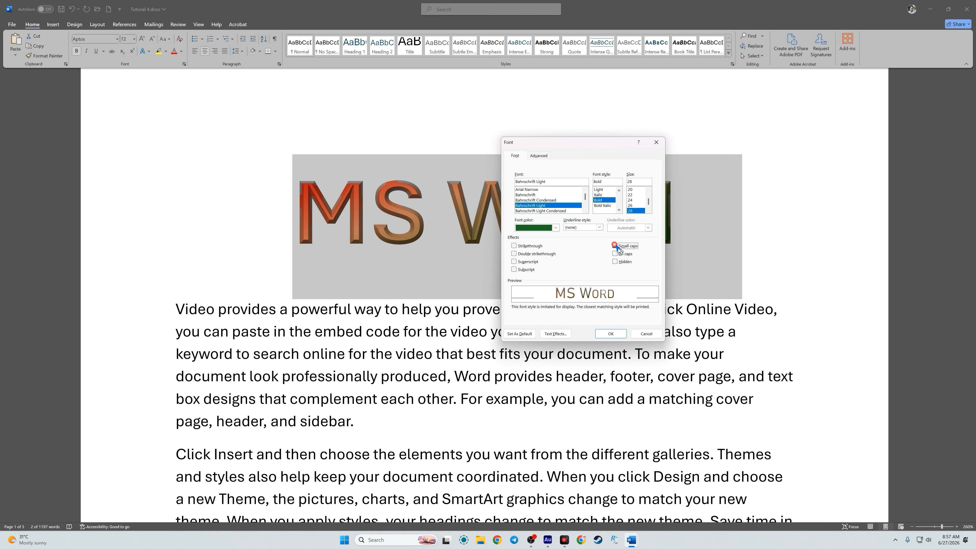
click(615, 246)
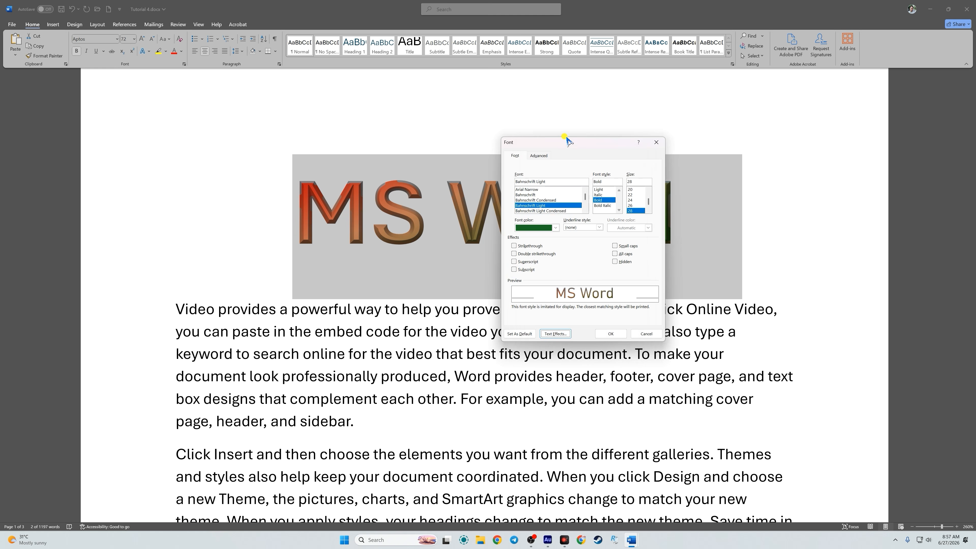
Move the Font dialog aside and compare strikethrough with double strikethrough in the preview, leaving both cleared
drag(567, 139, 640, 136)
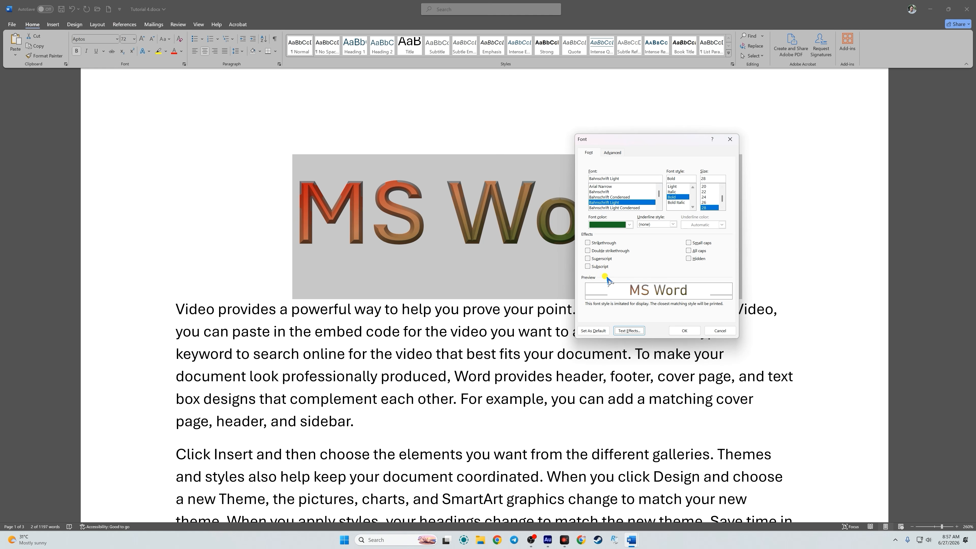
click(590, 246)
click(681, 331)
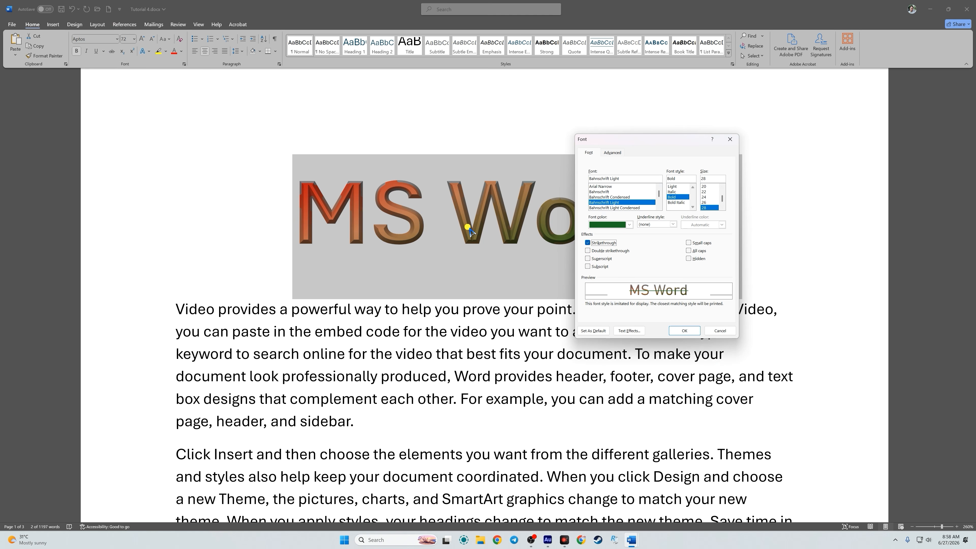
click(587, 251)
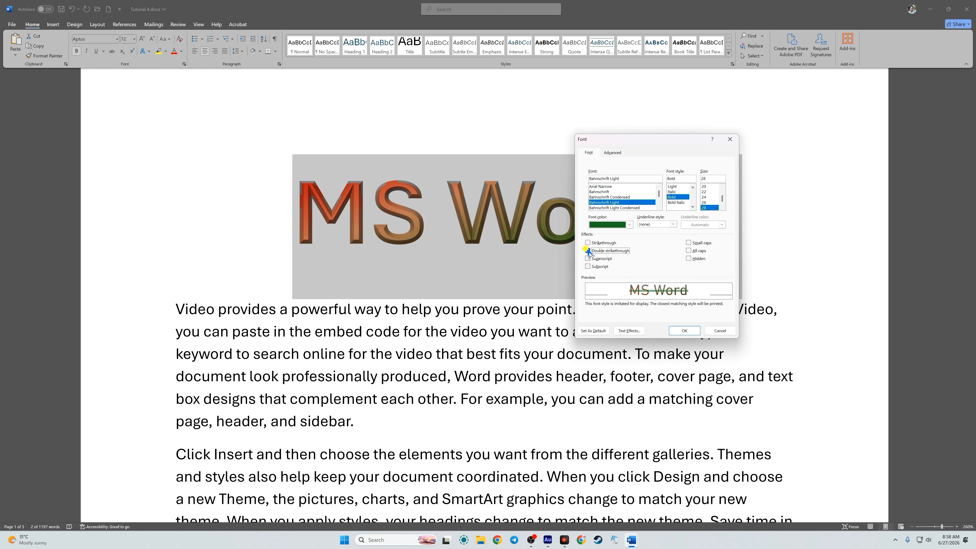
click(587, 250)
Examine the Text Fill and Text Outline sections of the text effects settings and cancel the Font dialog
click(626, 331)
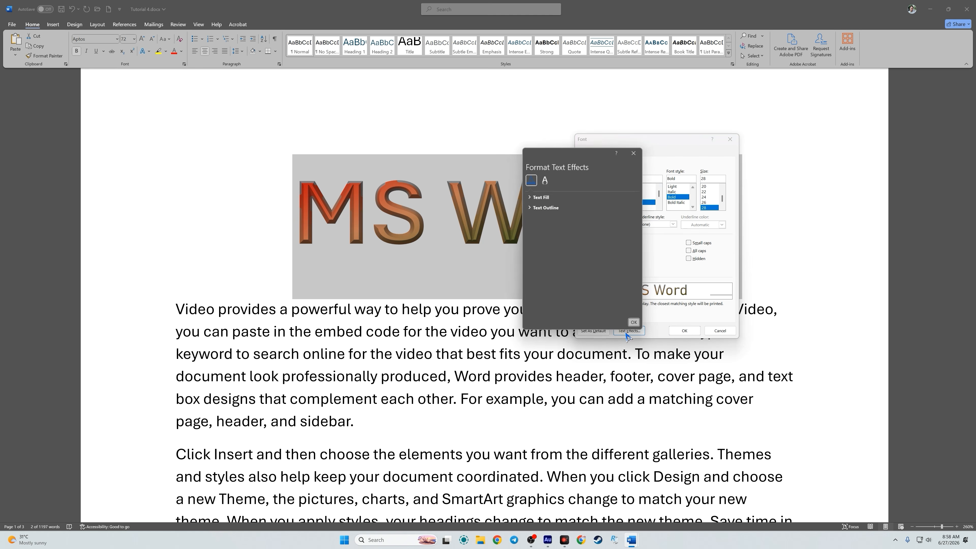
click(530, 197)
click(529, 196)
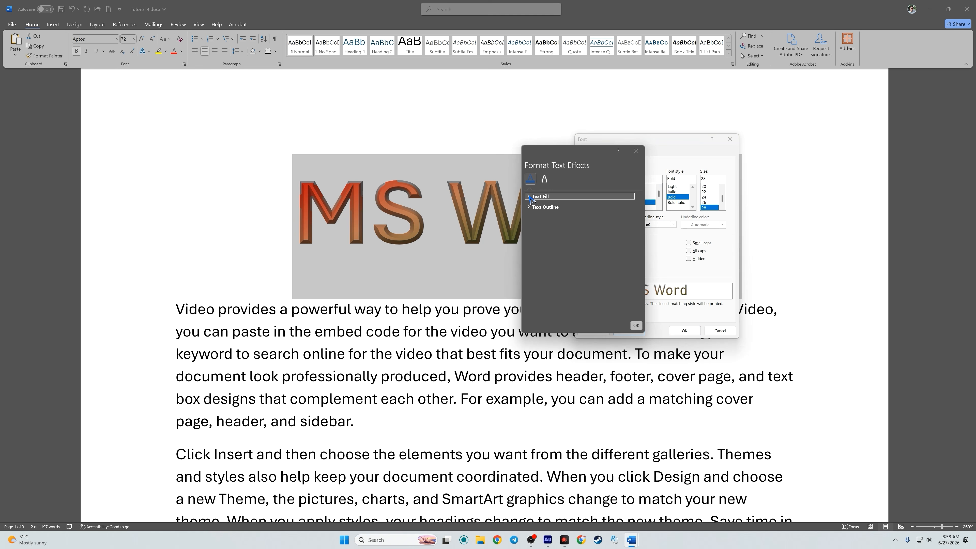
click(529, 207)
click(530, 208)
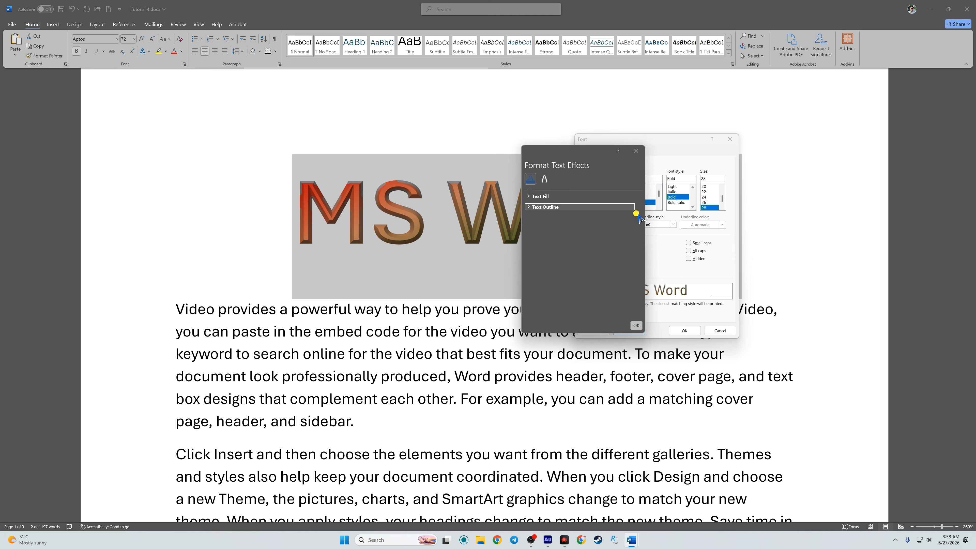
click(635, 151)
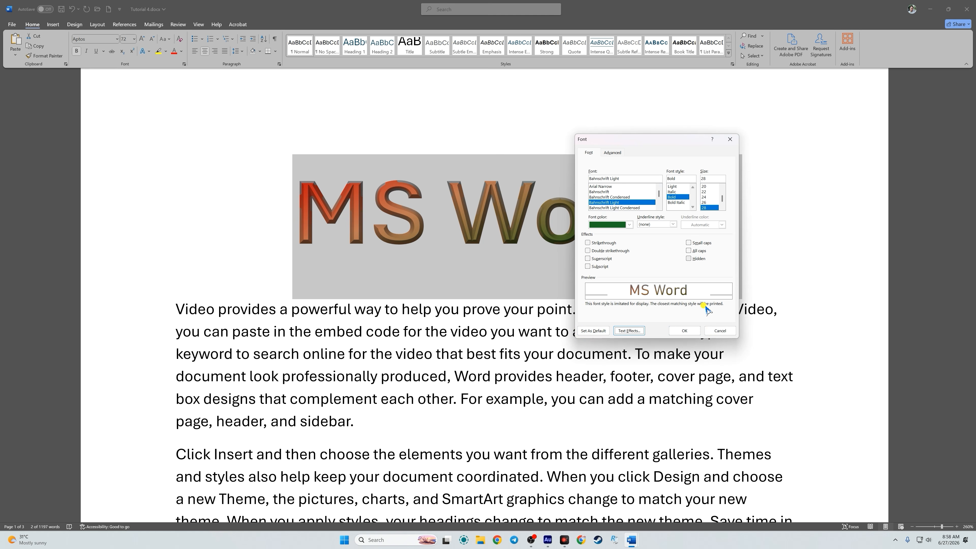
click(720, 331)
scroll(492, 348, down, 3)
scroll(493, 349, down, 1)
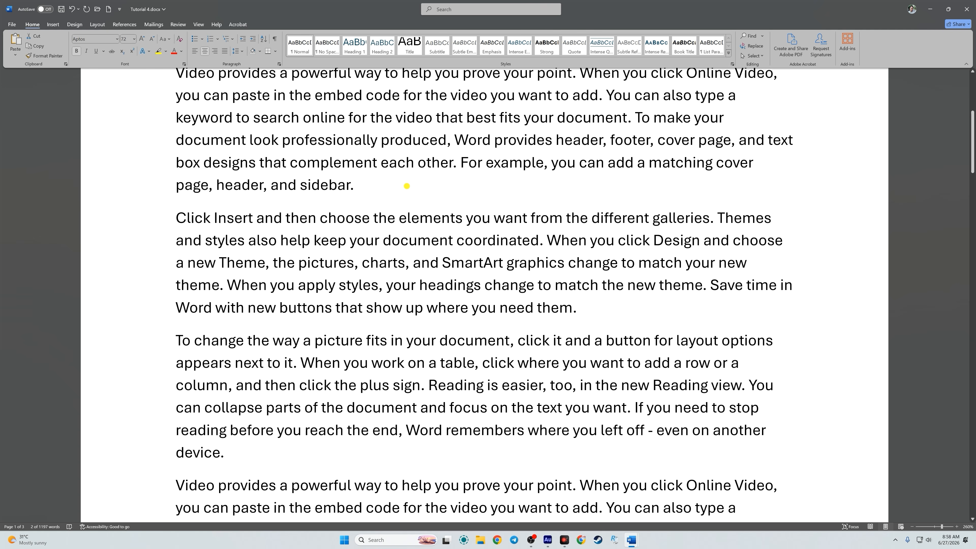
click(381, 161)
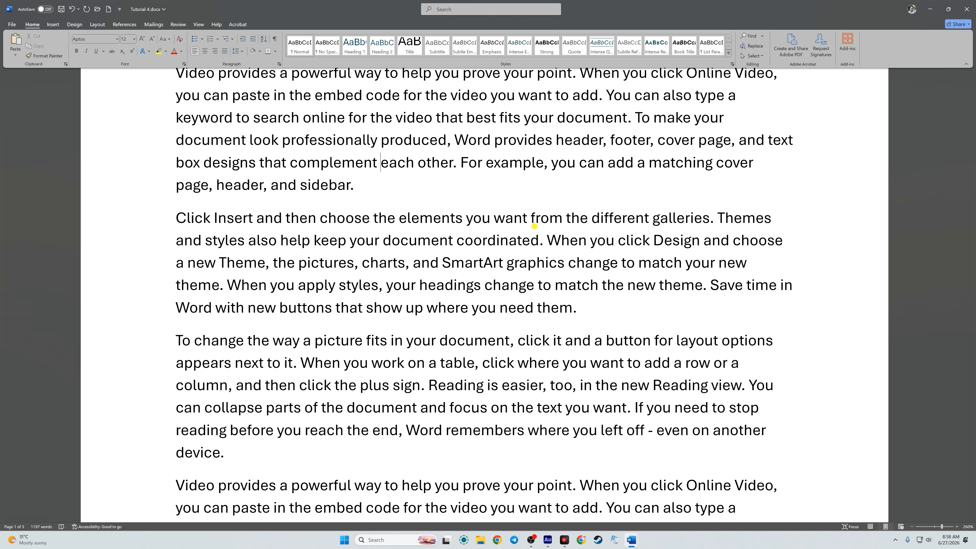
scroll(534, 226, up, 5)
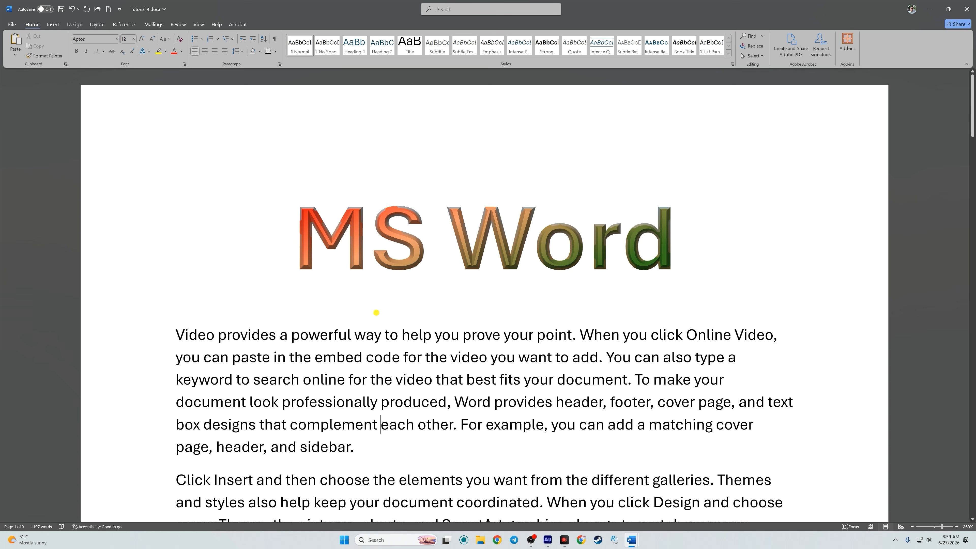
key(ctrl+a)
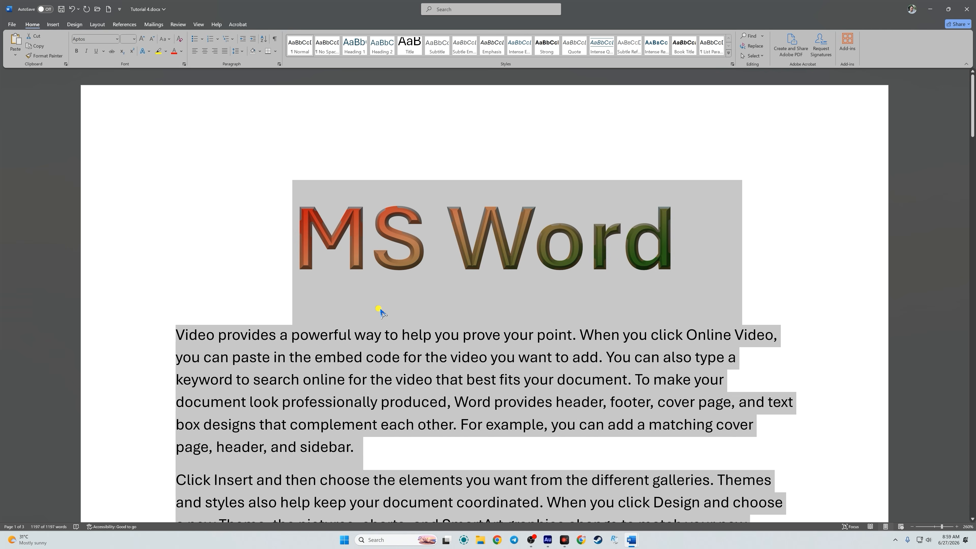
Set Times New Roman, 12 pt as the default font for all documents based on the Normal.dotm template
click(303, 328)
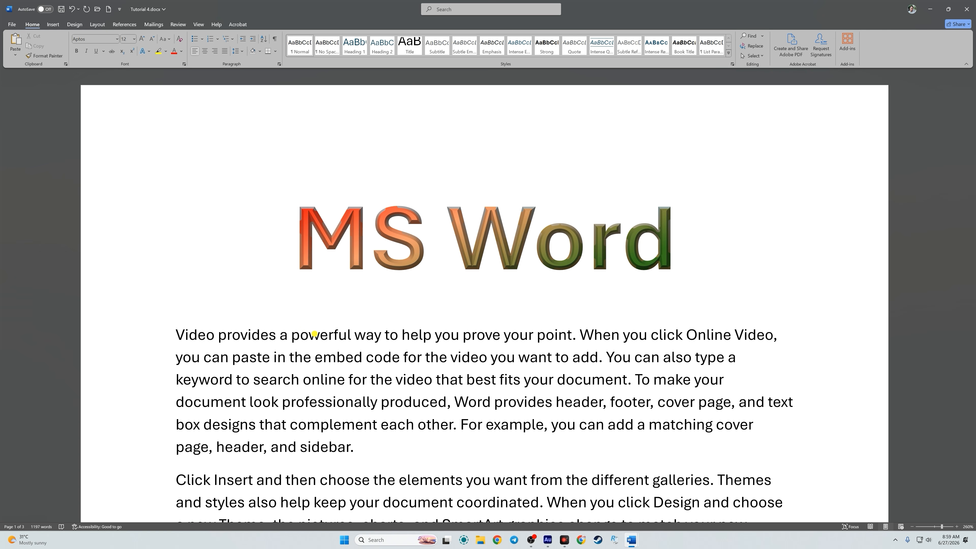
key(ctrl+d)
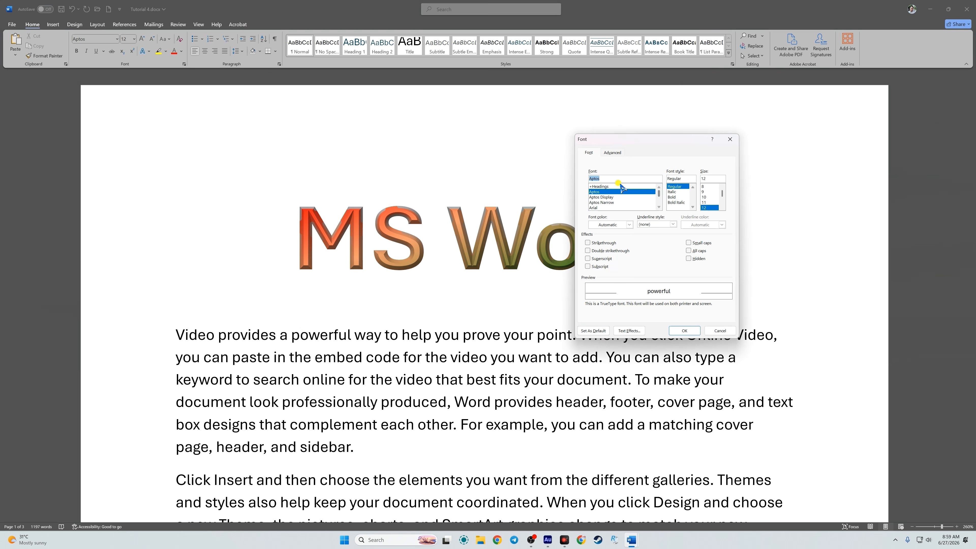
key(BackSpace)
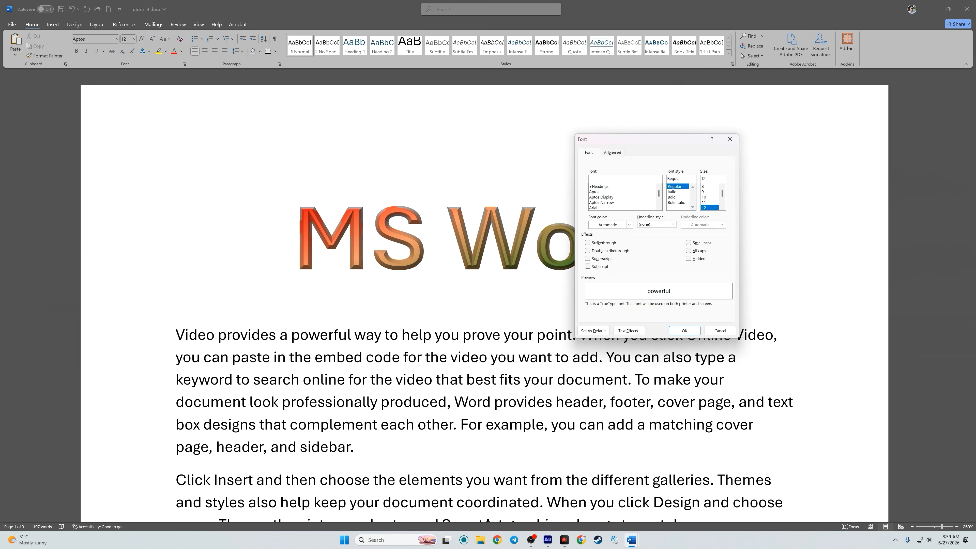
text(time)
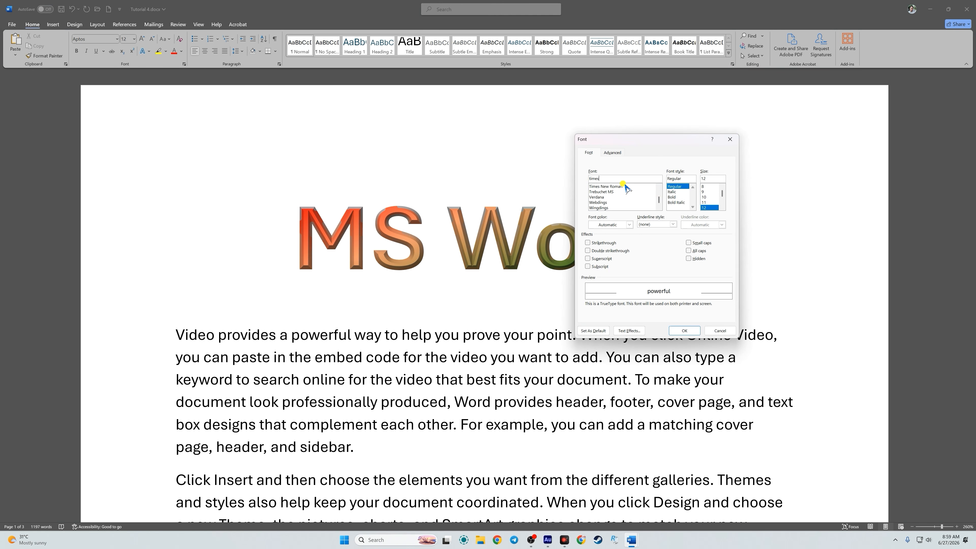
text(s)
click(615, 187)
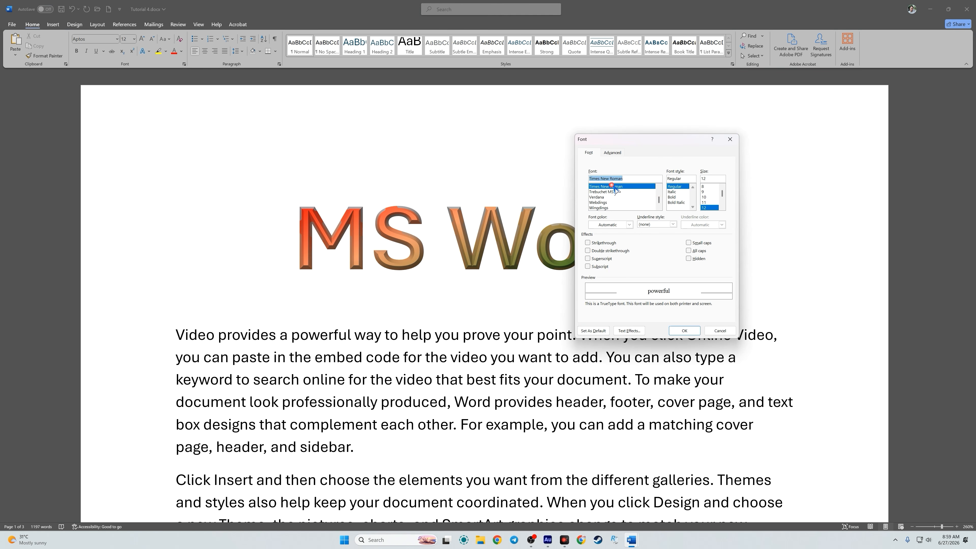
click(585, 334)
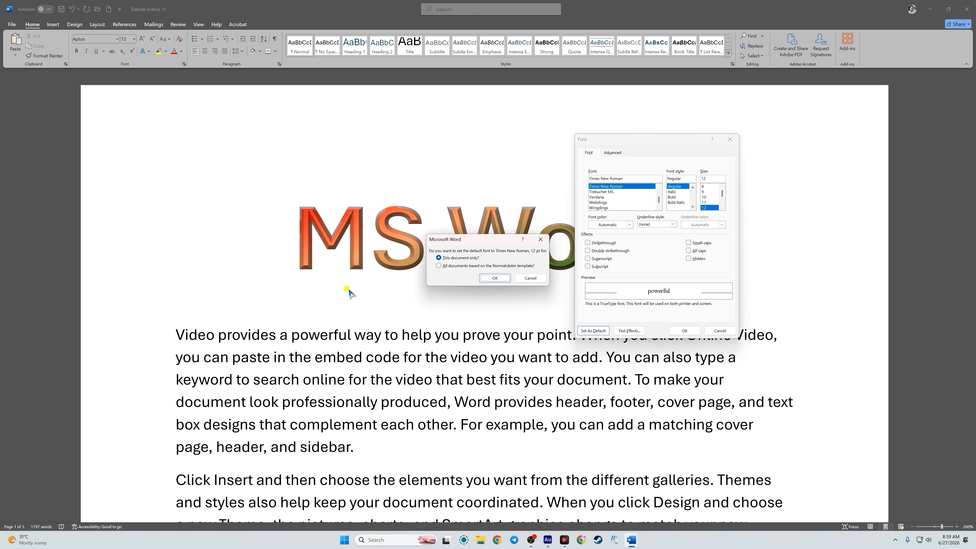
click(455, 266)
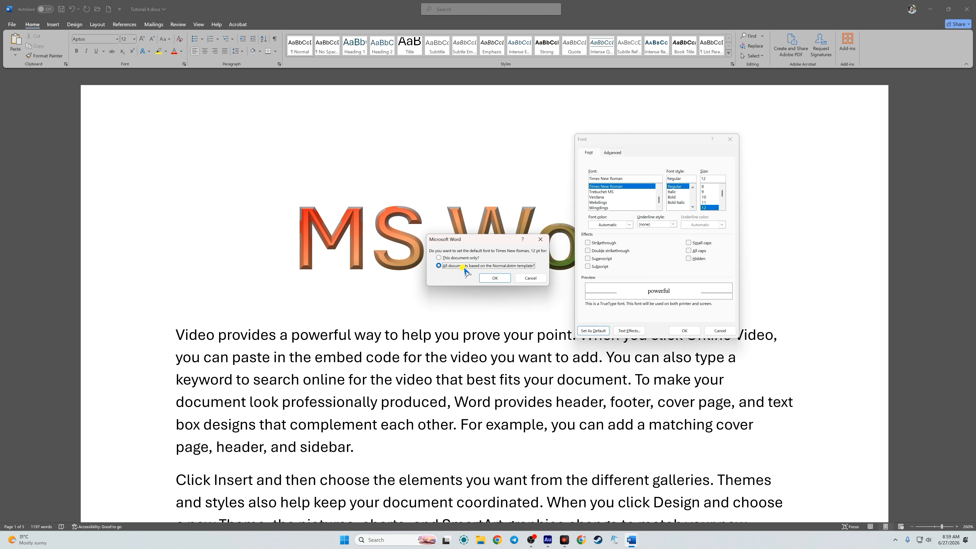
click(495, 278)
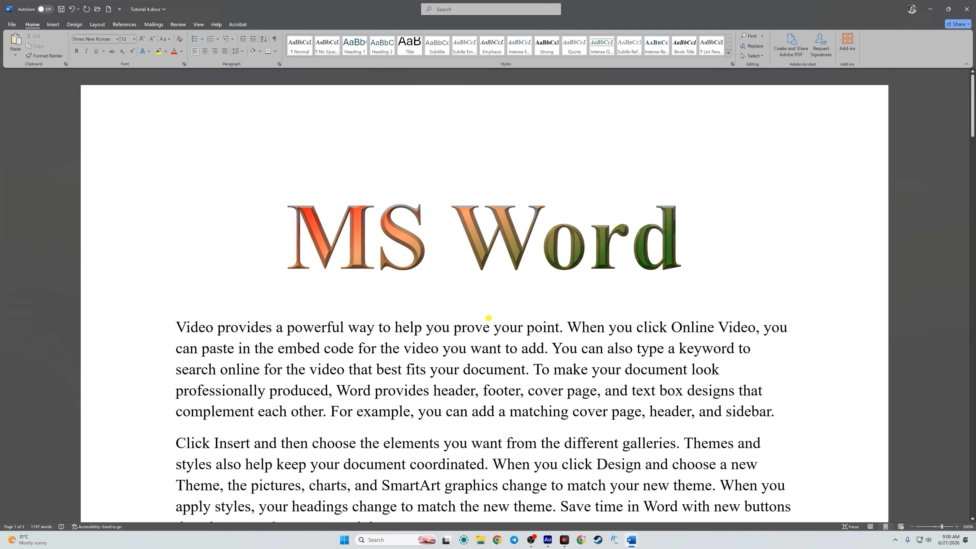
Examine the Number Styles, Ligatures and Stylistic Sets options in the text effects for the MS Word heading
scroll(507, 329, down, 6)
scroll(475, 366, up, 6)
click(391, 328)
drag(677, 240, 341, 246)
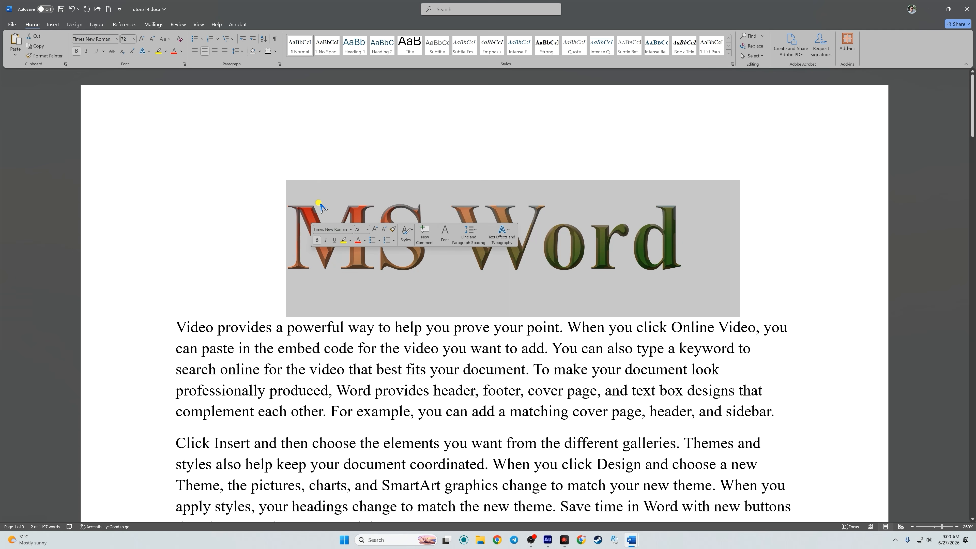
click(322, 213)
click(144, 51)
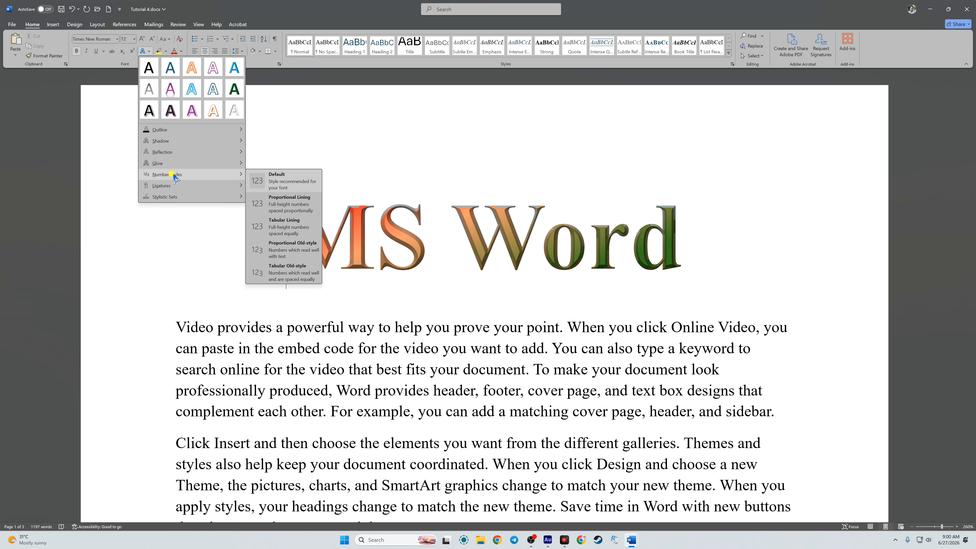
mouse_move(173, 188)
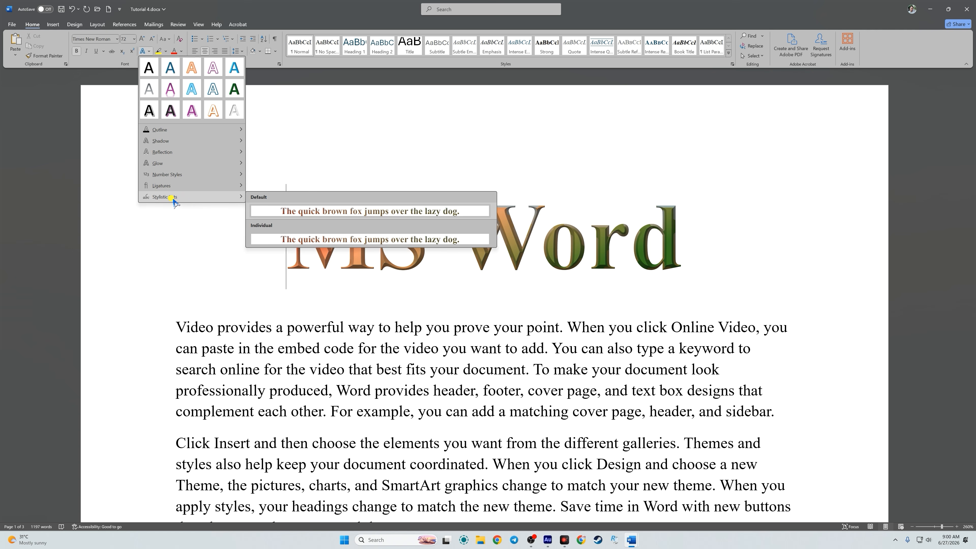
click(621, 249)
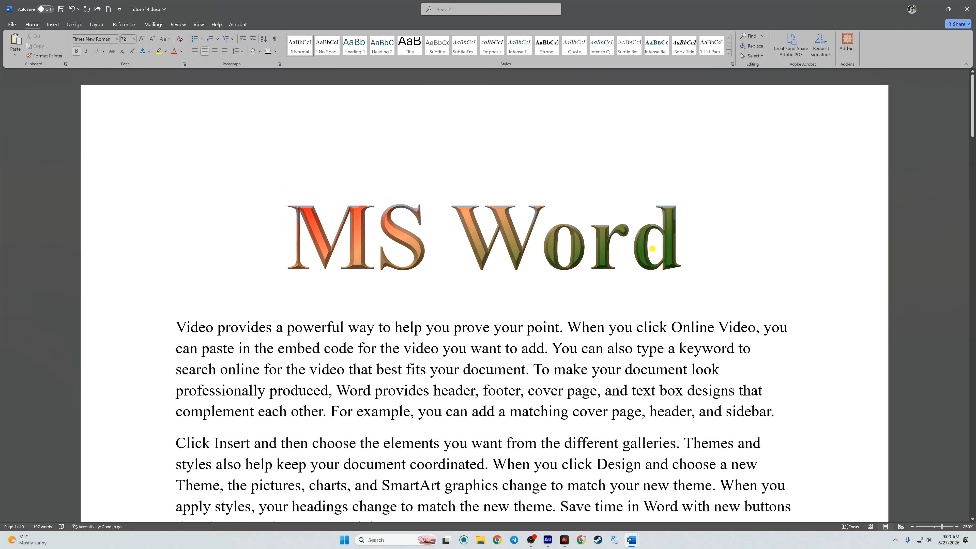
Select the MS Word heading and review the Number Styles and Ligatures choices available for it
triple_click(652, 249)
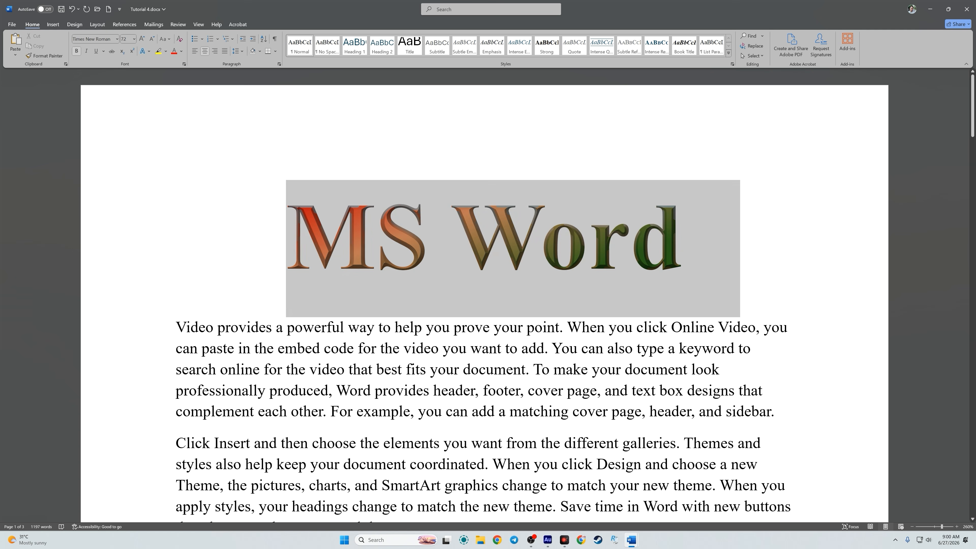
click(149, 56)
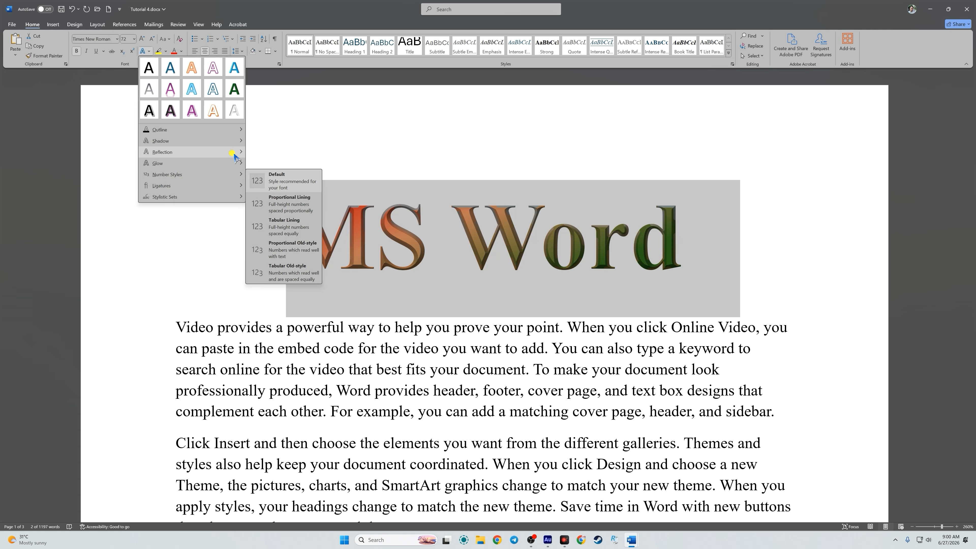
mouse_move(235, 152)
click(643, 243)
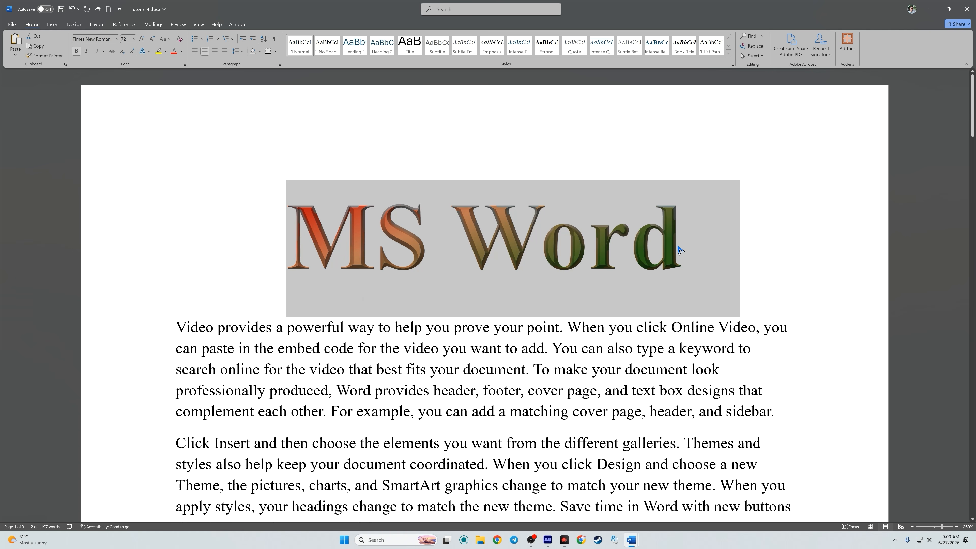
click(667, 240)
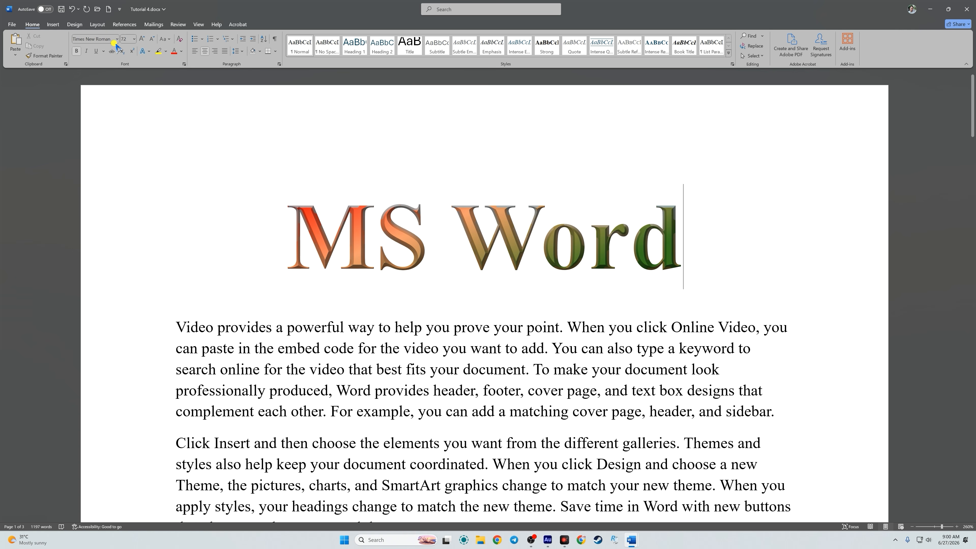
click(186, 234)
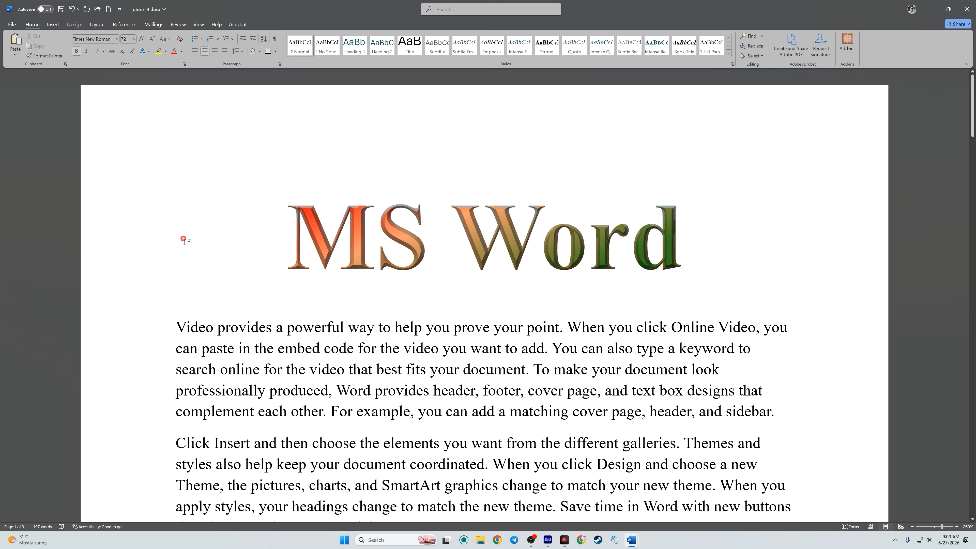
click(199, 249)
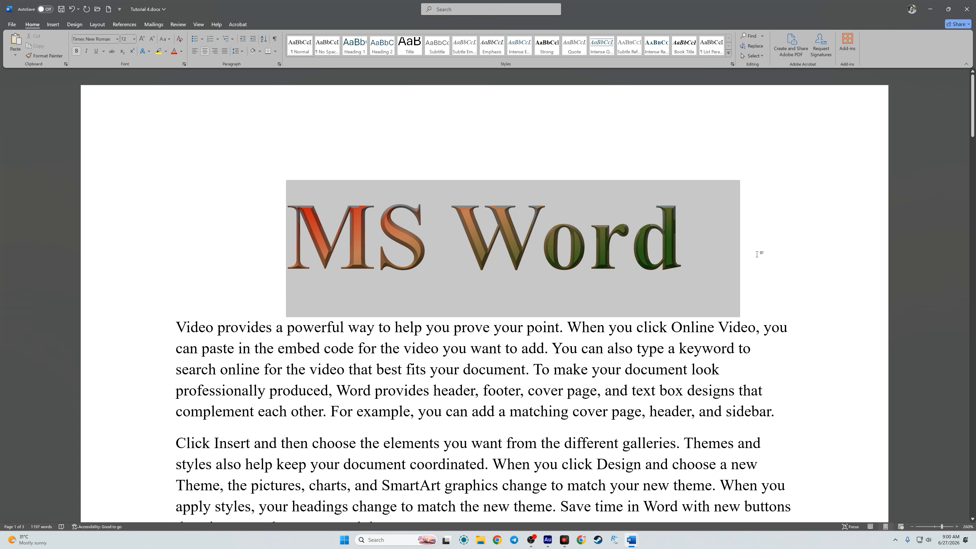
click(145, 51)
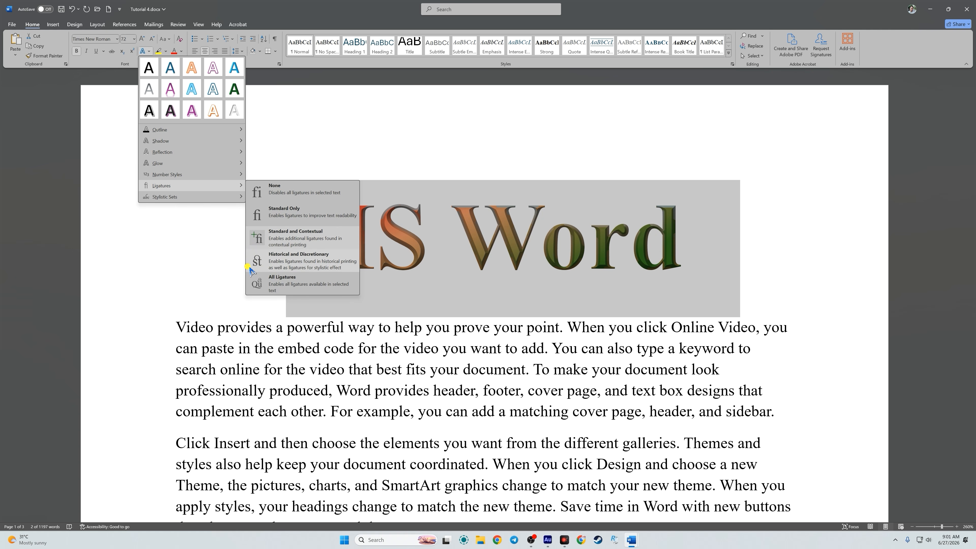
click(513, 237)
Set the MS Word heading's font to Calibri and add the word "Office" at its end
click(116, 39)
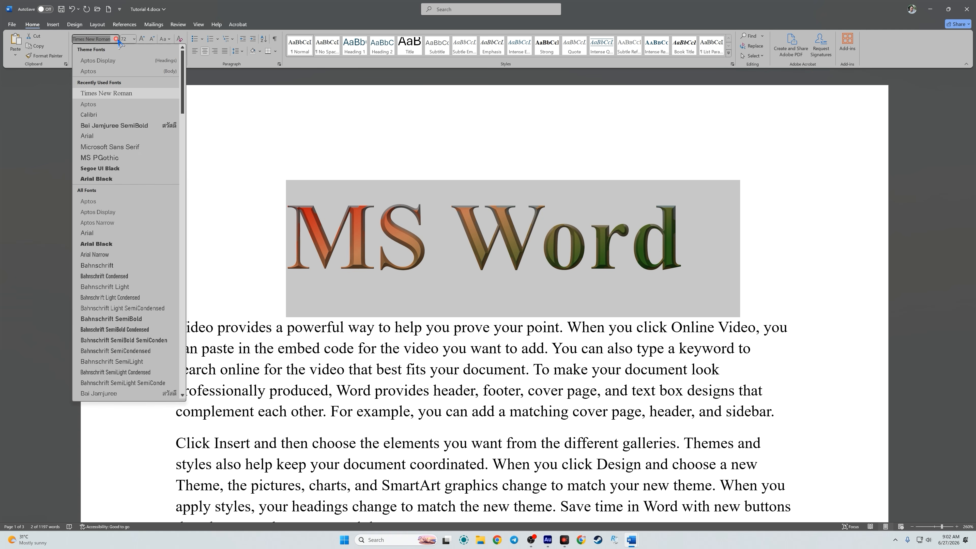
click(116, 115)
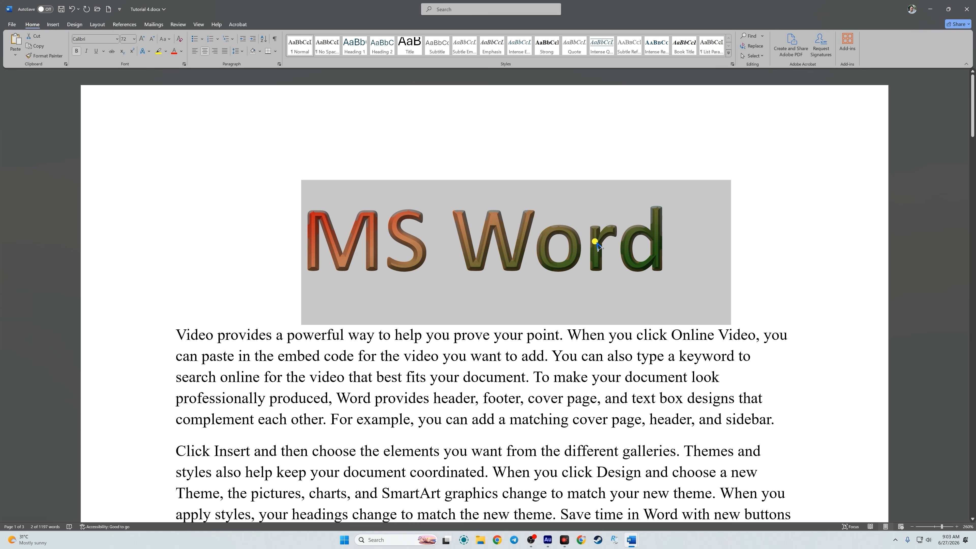
click(684, 242)
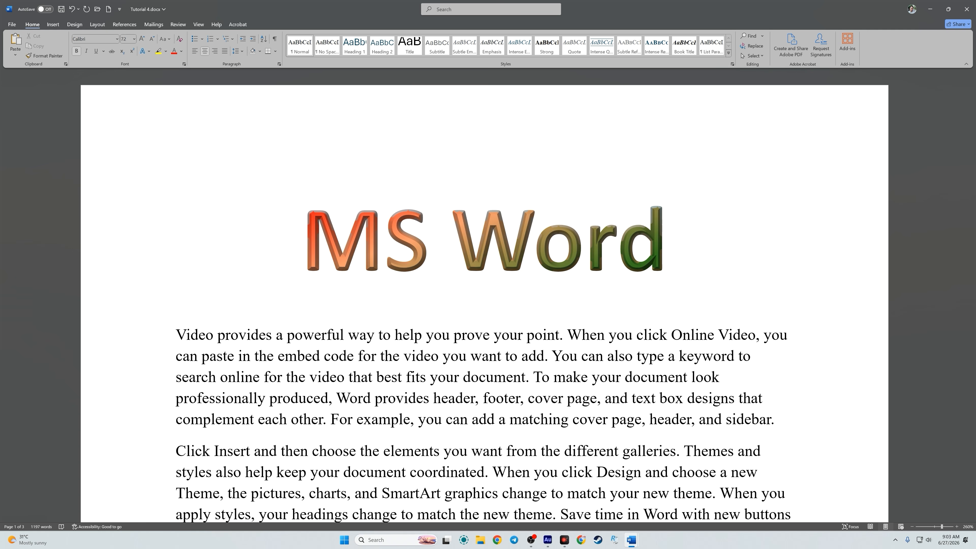
text(Office)
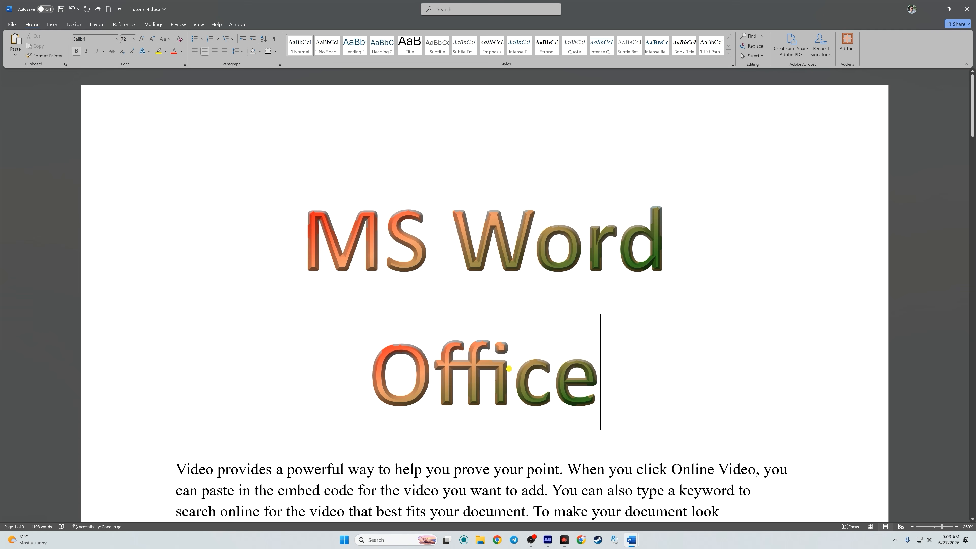
drag(504, 369, 493, 370)
click(615, 372)
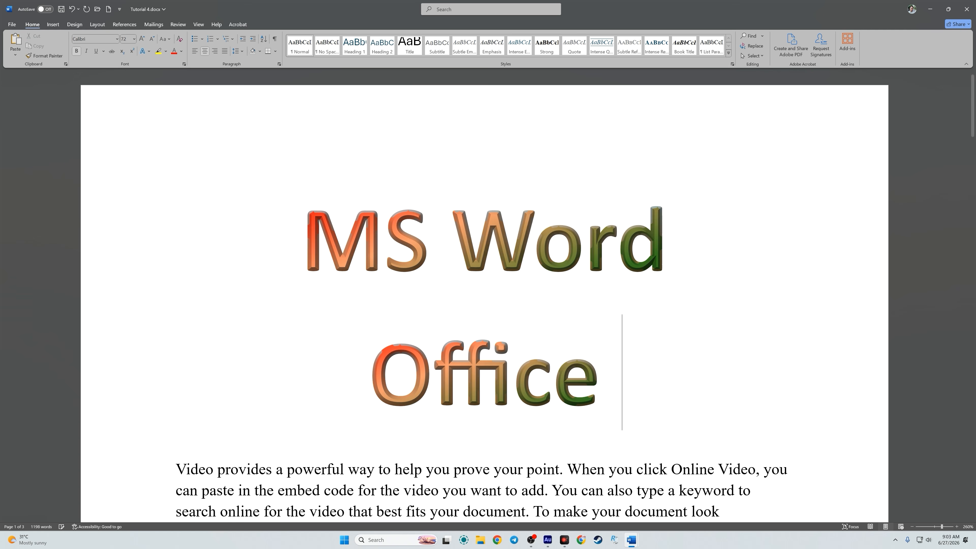
Try the Historical and Discretionary ligatures on an added word "Flower" in the heading and delete that word
text(Flower)
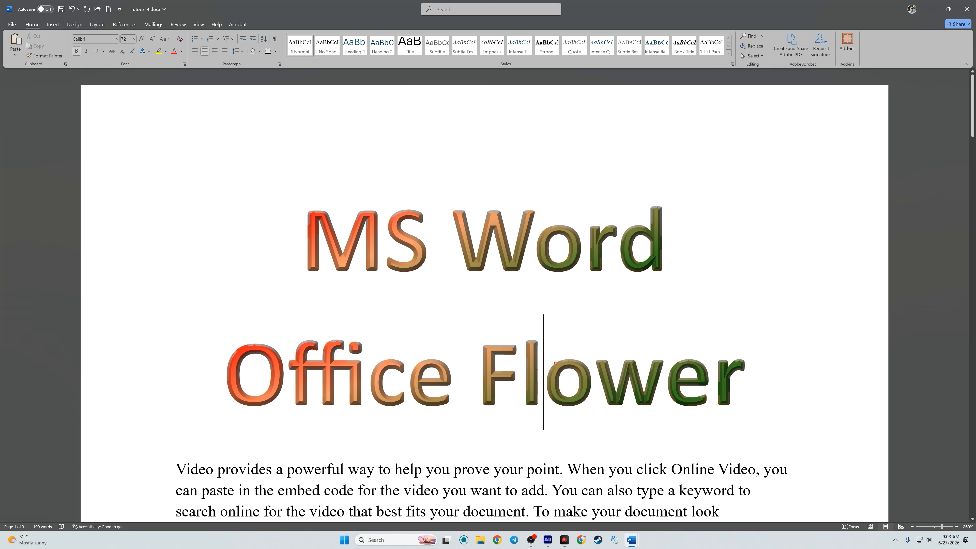
drag(478, 372, 745, 372)
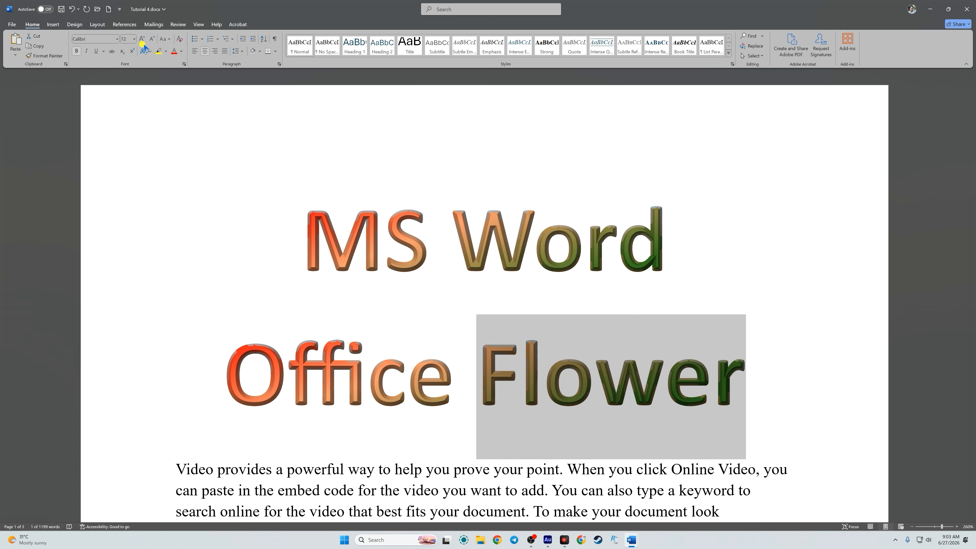
click(150, 51)
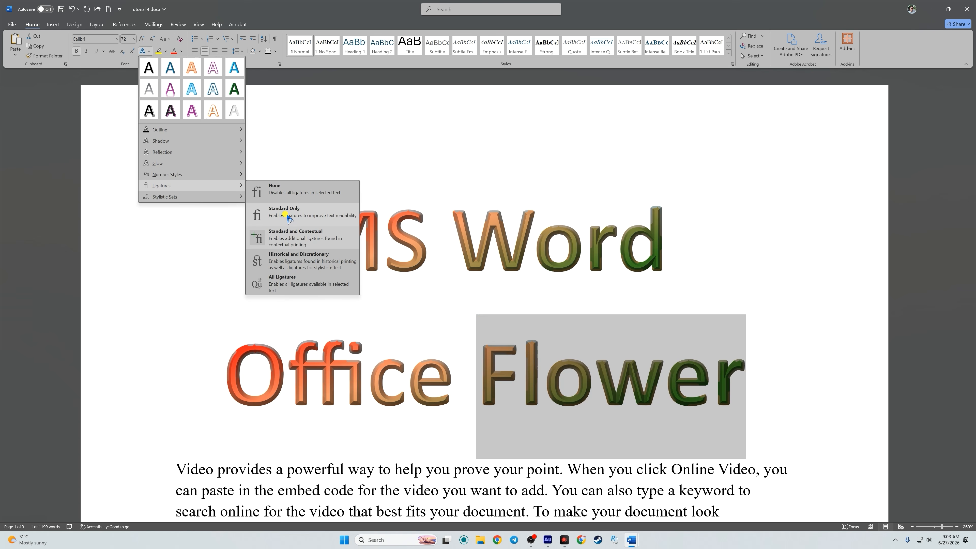
click(286, 267)
click(611, 368)
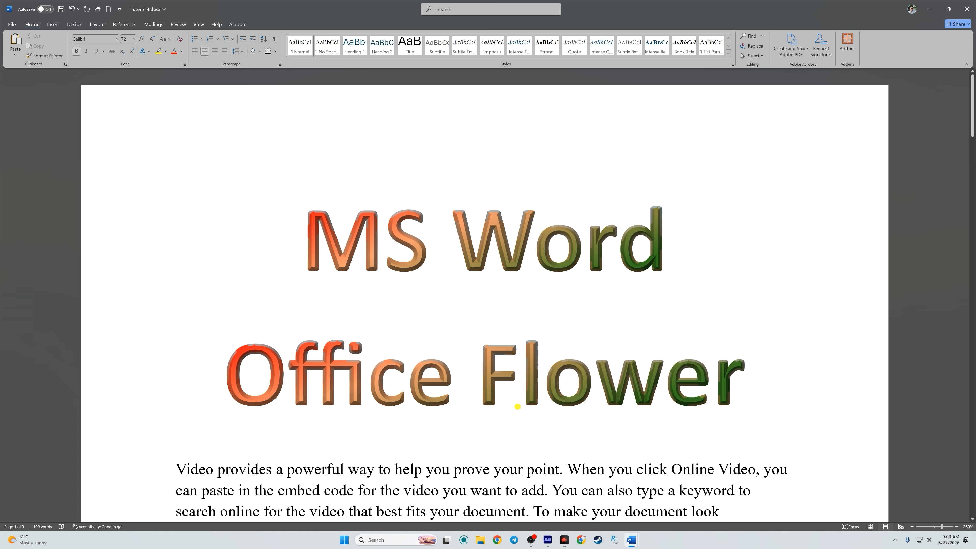
drag(747, 385, 477, 385)
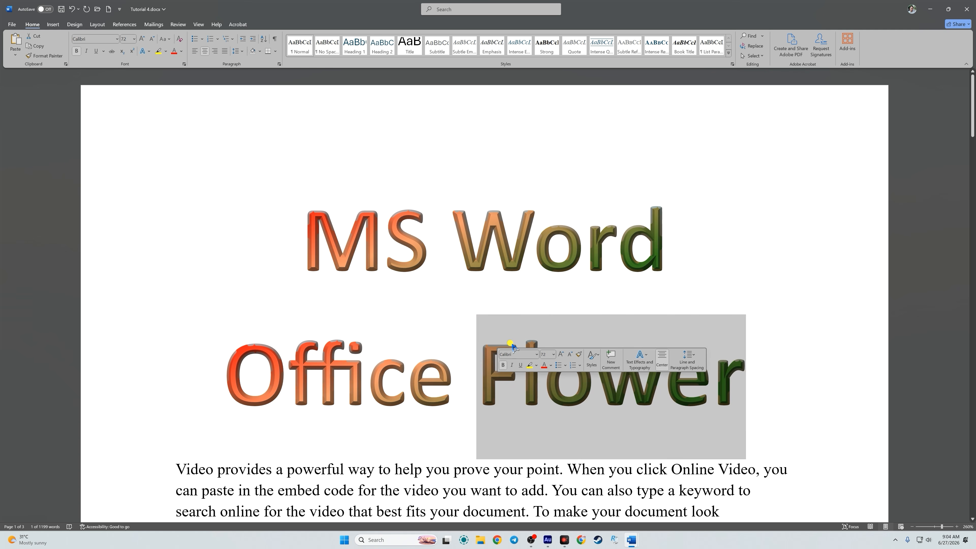
key(Delete)
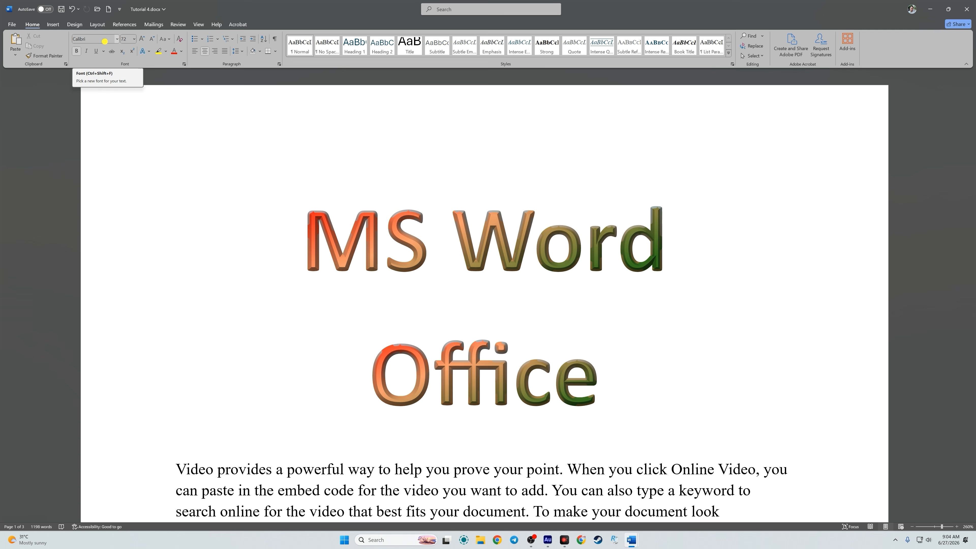
Try the Historical and Discretionary ligatures with the cursor in the heading's Office line
click(149, 52)
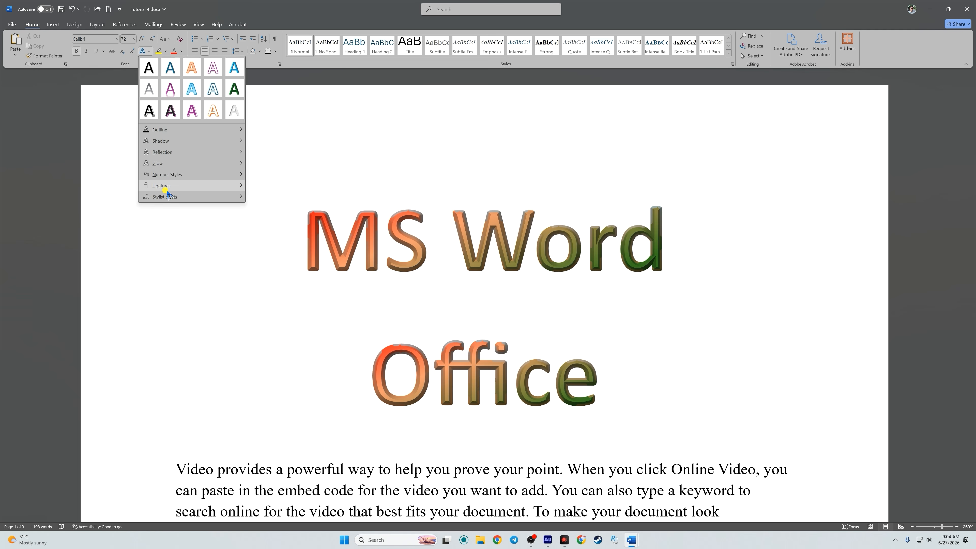
mouse_move(185, 187)
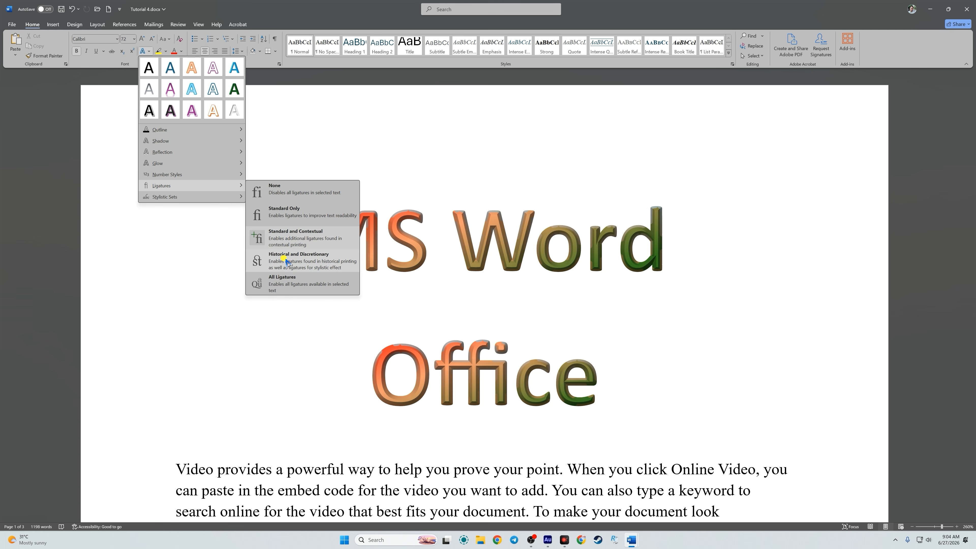
click(286, 260)
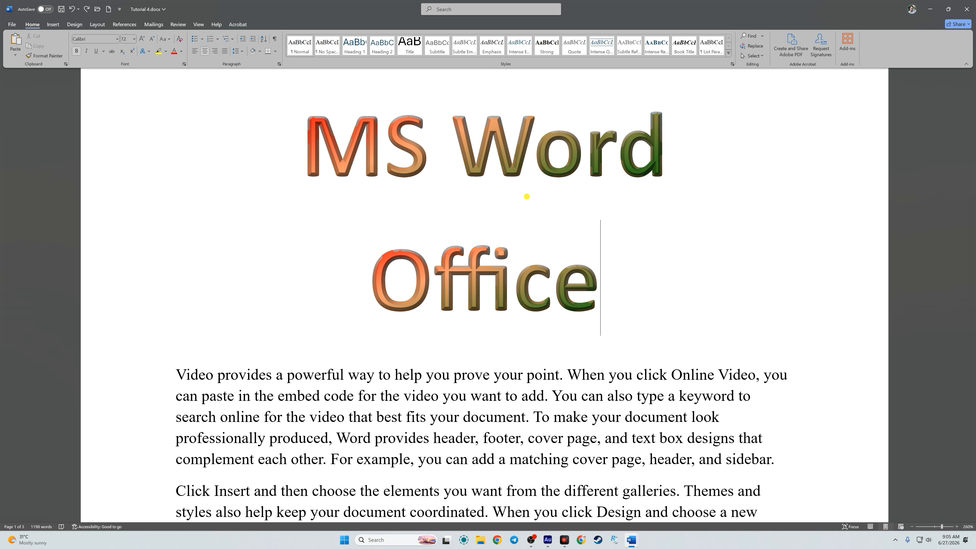
Clear all formatting from the whole MS Word Office heading
scroll(527, 196, up, 2)
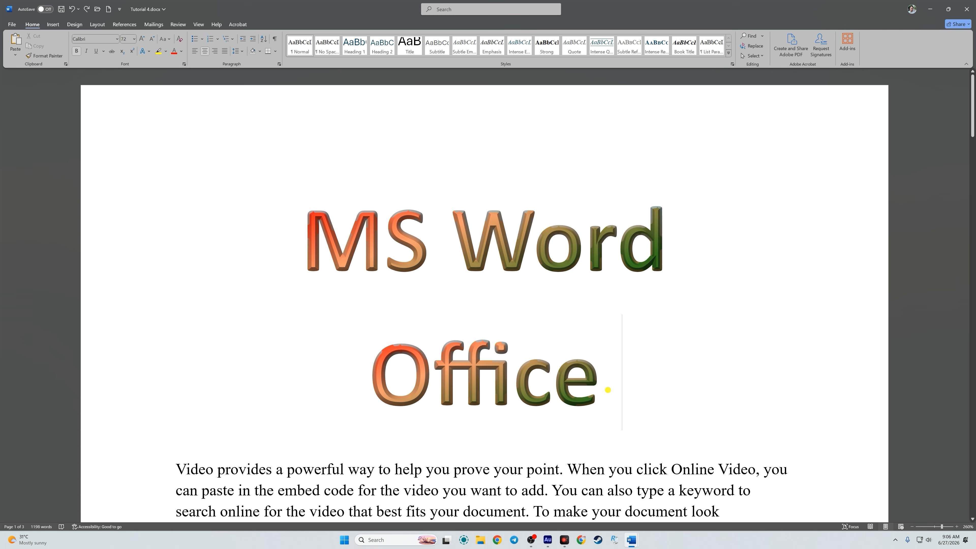
drag(607, 389, 309, 240)
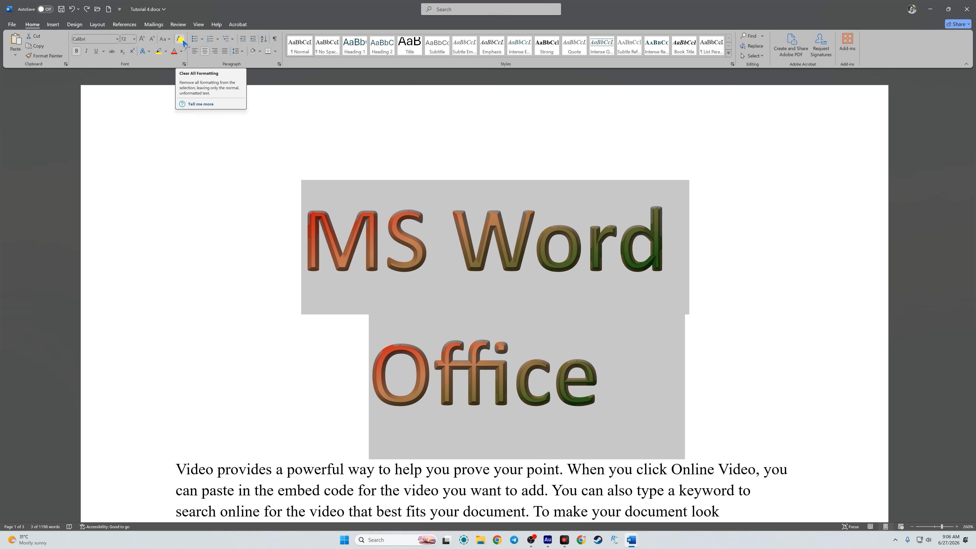
click(181, 39)
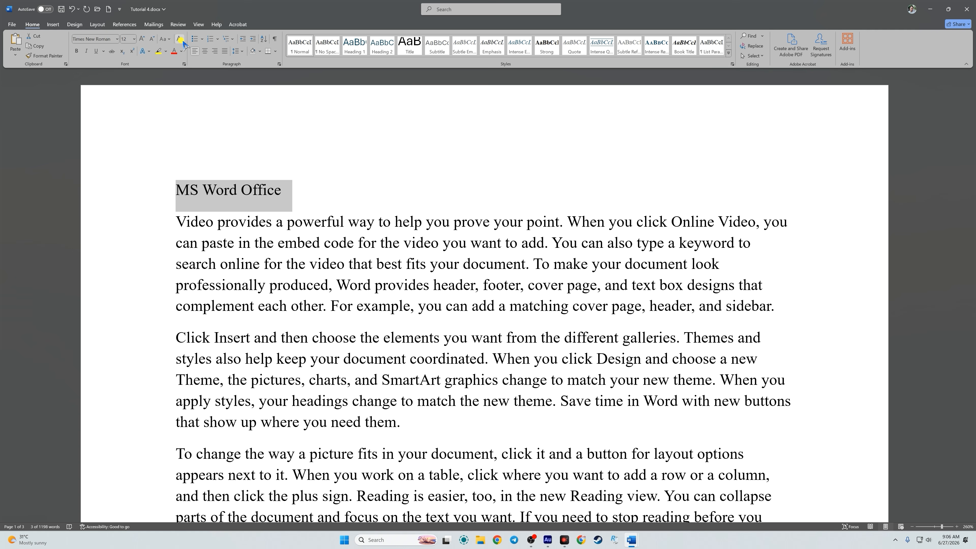
right_click(229, 194)
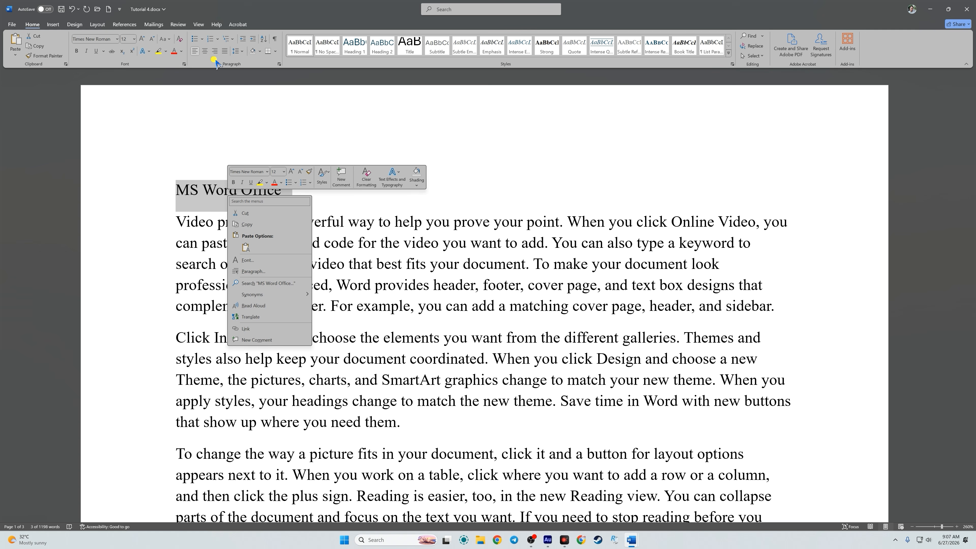
key(Escape)
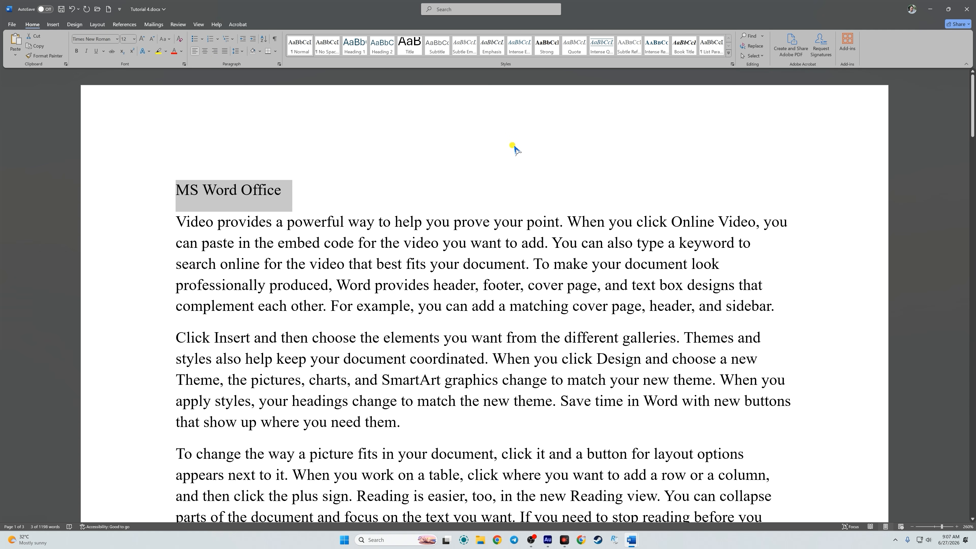